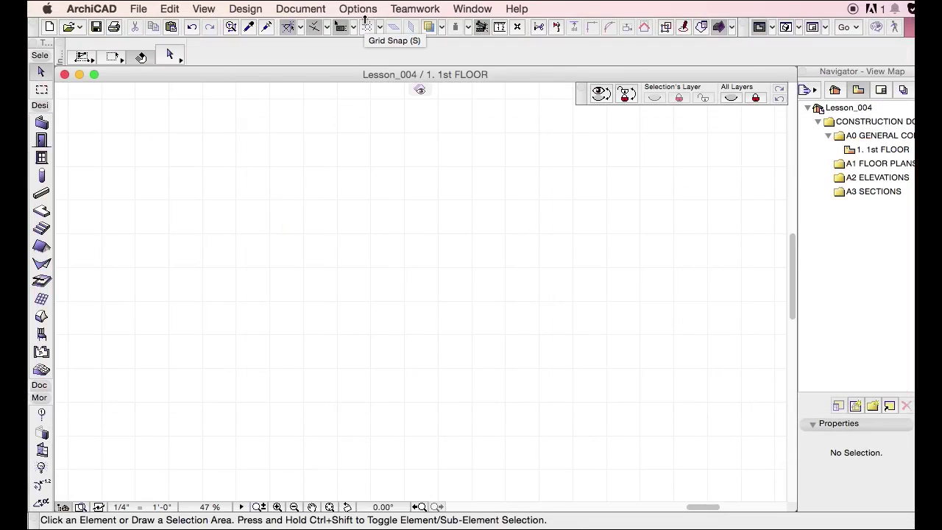
Step: Open the model view layer settings and enlarge the dialog to show more of the layer list
{"action": "left_click", "coordinate": [359, 9]}
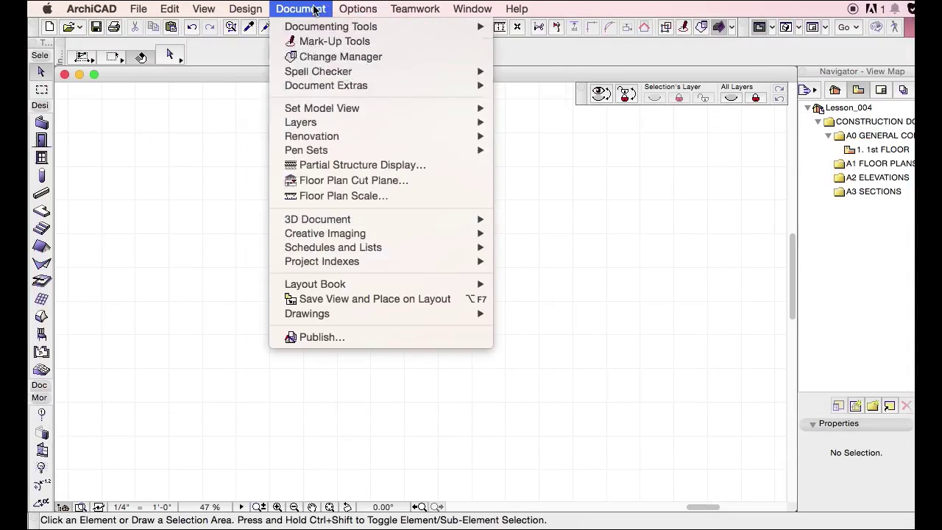
{"action": "mouse_move", "coordinate": [374, 33]}
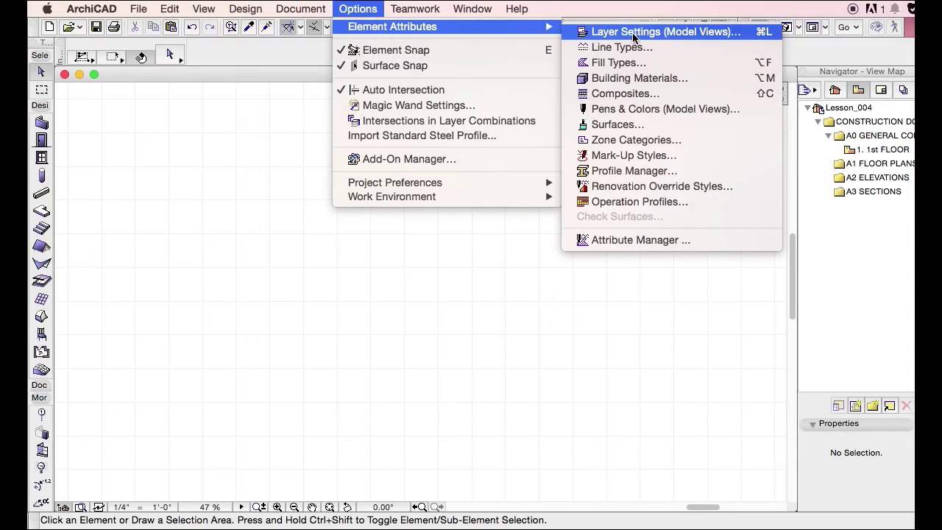
{"action": "left_click", "coordinate": [611, 32]}
{"action": "left_click_drag", "start_coordinate": [479, 82], "coordinate": [339, 45]}
{"action": "left_click_drag", "start_coordinate": [554, 438], "coordinate": [752, 485]}
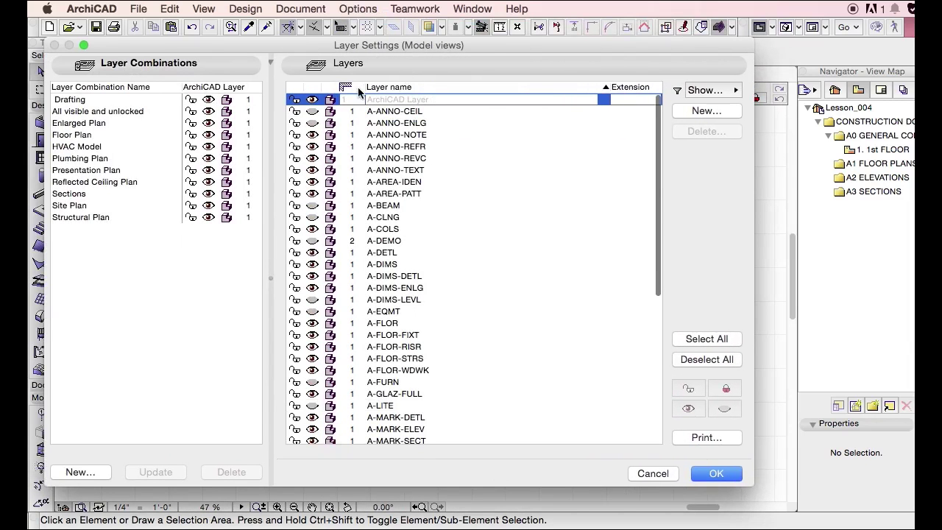
Step: Look through the whole layer list, from A-ANNO-CEIL down to S-SLAB, to review the available layers
{"action": "left_click", "coordinate": [407, 123]}
{"action": "left_click", "coordinate": [407, 123]}
{"action": "scroll", "coordinate": [420, 159], "scroll_direction": "down", "scroll_amount": 7}
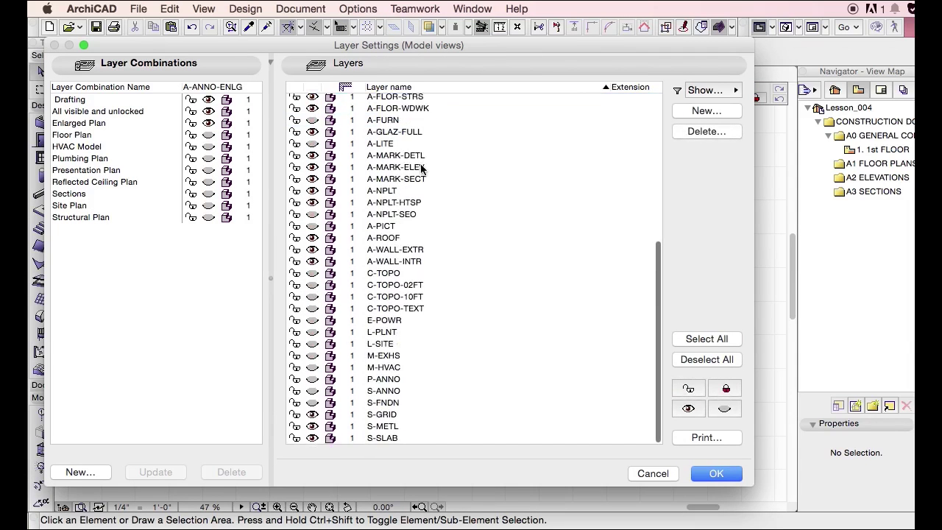
{"action": "scroll", "coordinate": [425, 164], "scroll_direction": "up", "scroll_amount": 8}
{"action": "left_click", "coordinate": [388, 111]}
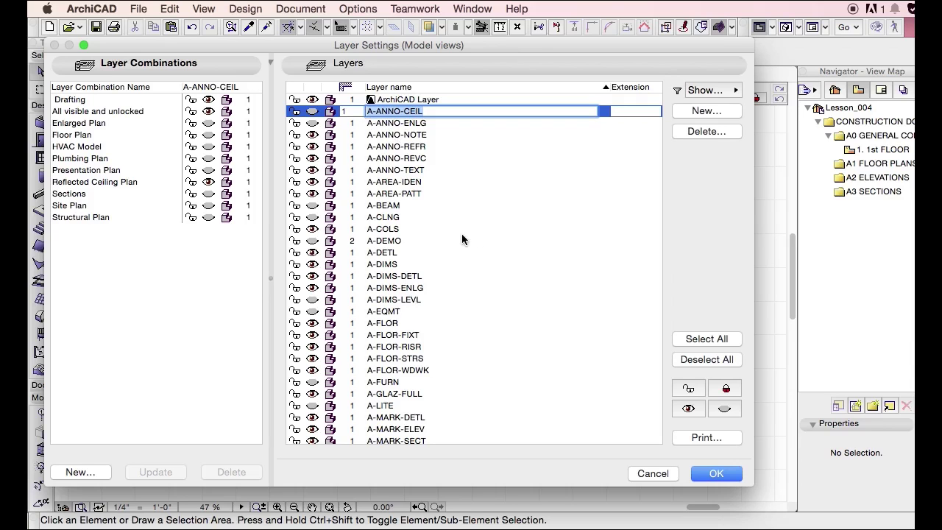
{"action": "scroll", "coordinate": [463, 150], "scroll_direction": "down", "scroll_amount": 2}
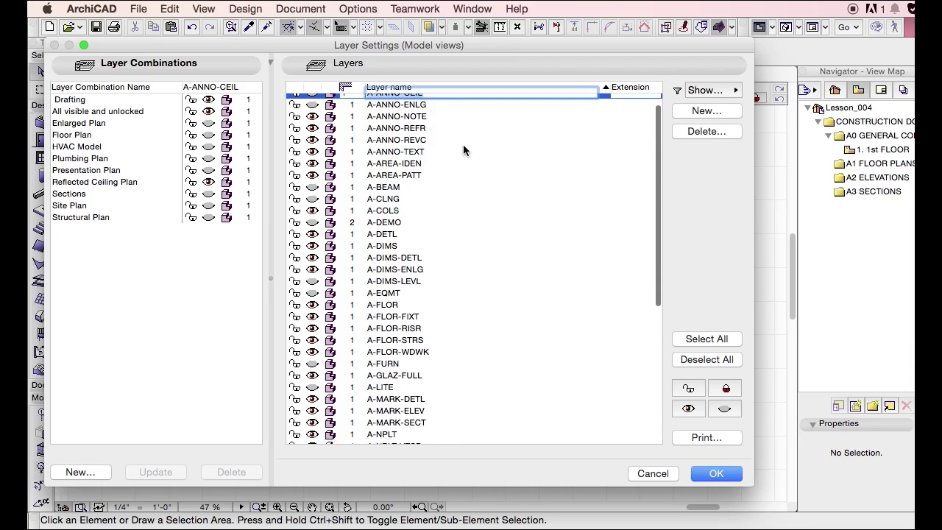
{"action": "left_click_drag", "start_coordinate": [659, 162], "coordinate": [647, 122]}
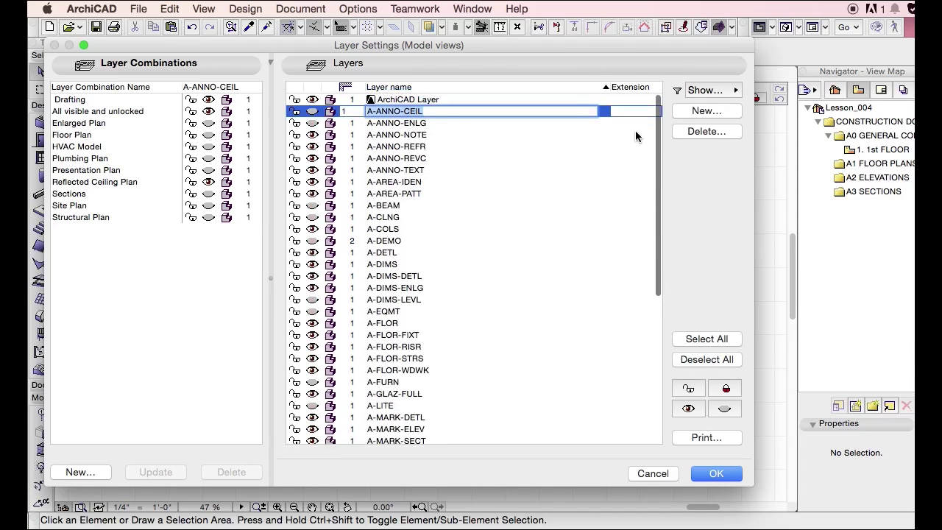
Step: Examine the naming of the annotation and area layers, including A-ANNO-ENLG, A-ANNO-NOTE, A-ANNO-REVC and A-AREA-IDEN, and compare the rest of the list
{"action": "left_click", "coordinate": [371, 125]}
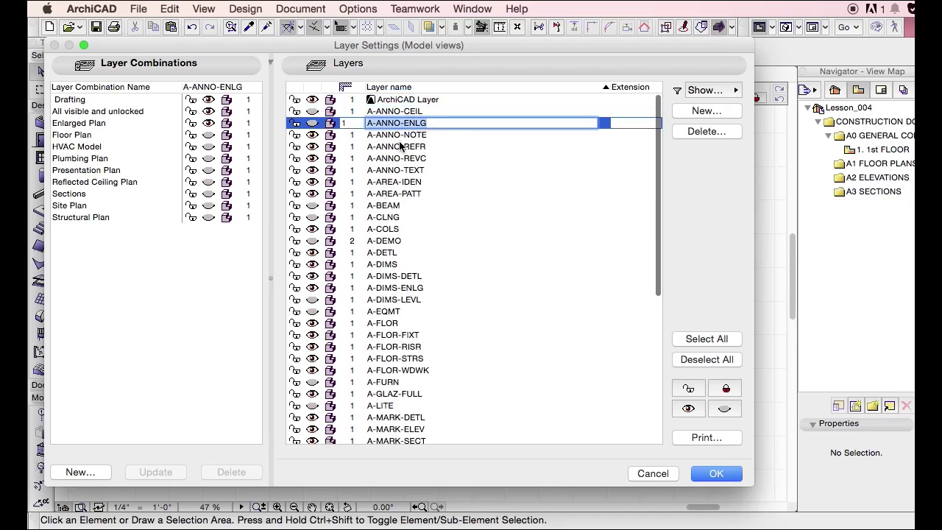
{"action": "left_click", "coordinate": [393, 135]}
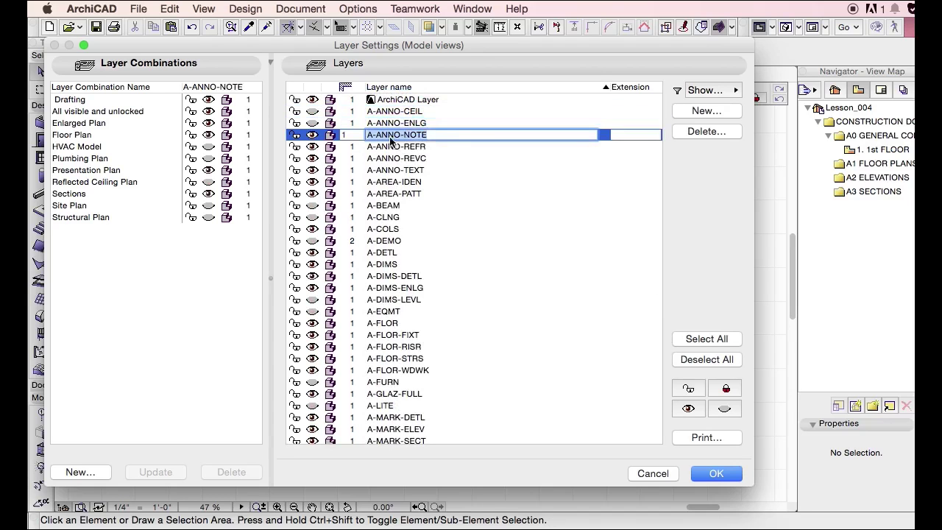
{"action": "left_click", "coordinate": [384, 158]}
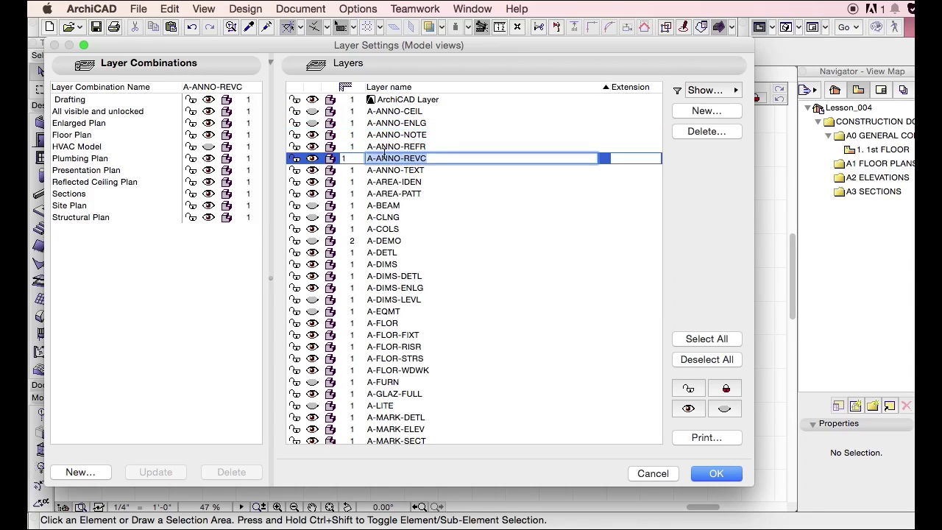
{"action": "left_click", "coordinate": [386, 183]}
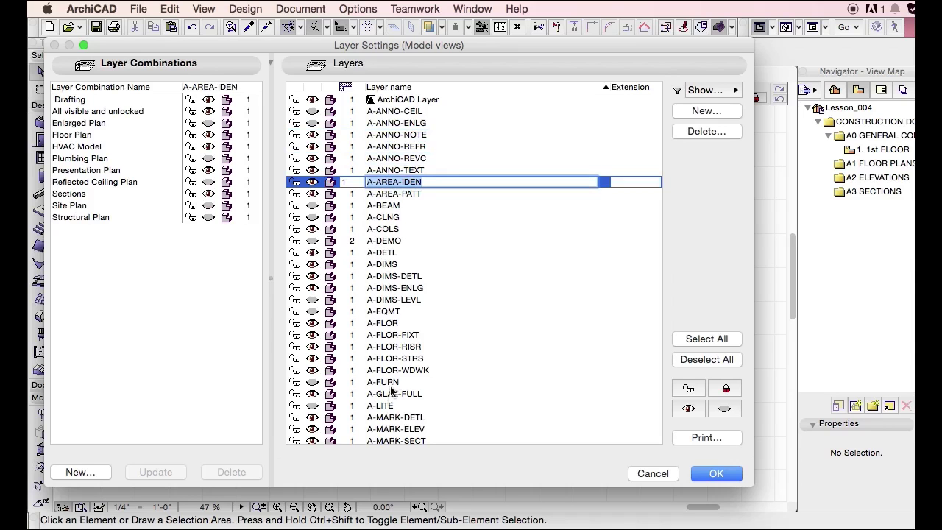
{"action": "scroll", "coordinate": [648, 197], "scroll_direction": "down", "scroll_amount": 2}
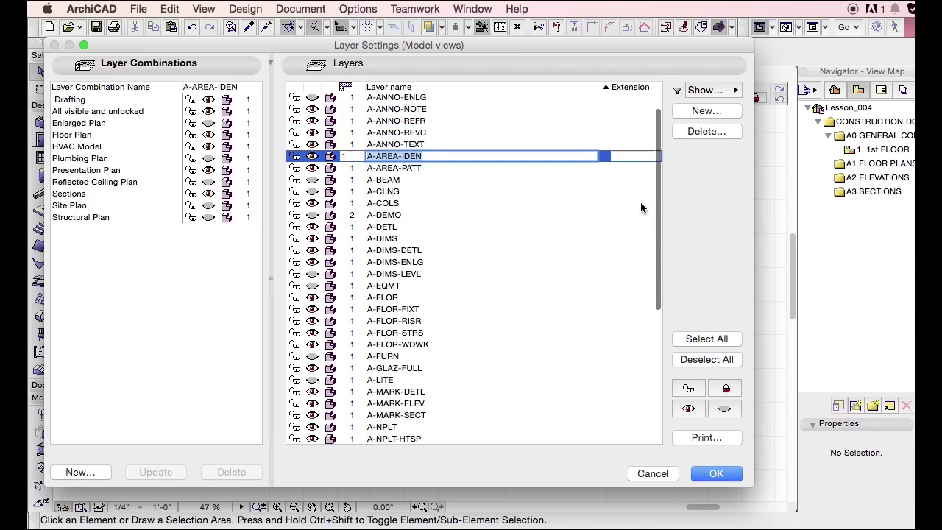
{"action": "left_click_drag", "start_coordinate": [660, 200], "coordinate": [660, 163]}
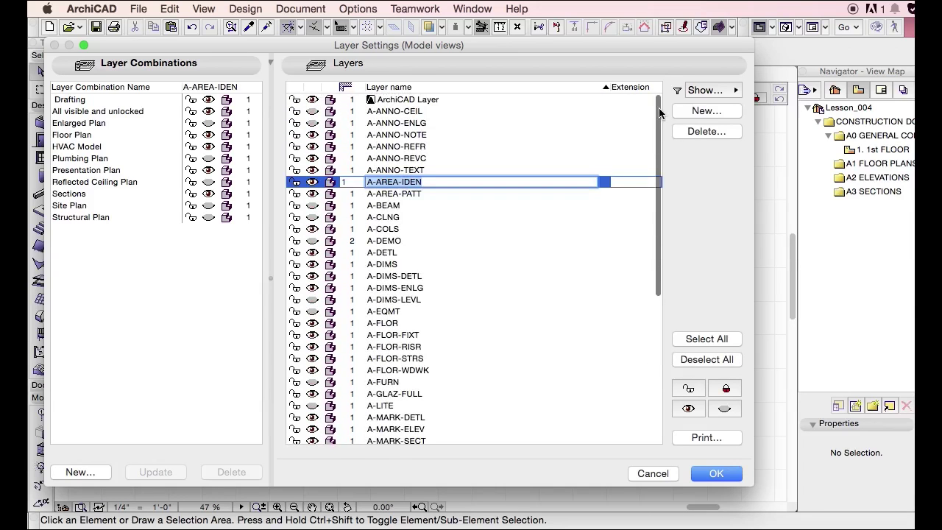
{"action": "left_click_drag", "start_coordinate": [659, 110], "coordinate": [670, 160]}
{"action": "left_click_drag", "start_coordinate": [660, 190], "coordinate": [660, 164]}
{"action": "left_click_drag", "start_coordinate": [657, 238], "coordinate": [644, 193]}
Step: Rename the A-ANNO-CEIL layer to ANNO-CEIL by removing its discipline prefix
{"action": "left_click", "coordinate": [382, 112]}
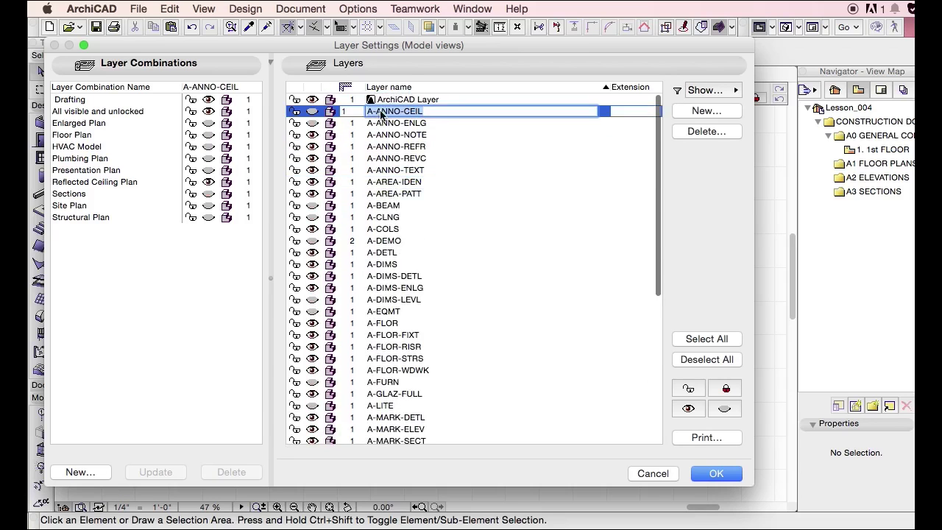
{"action": "left_click", "coordinate": [379, 112]}
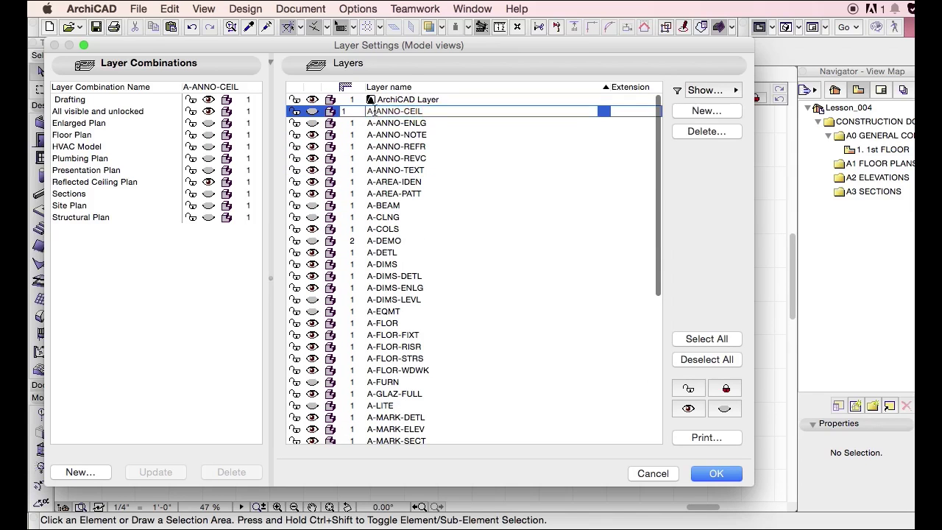
{"action": "left_click_drag", "start_coordinate": [375, 110], "coordinate": [366, 110]}
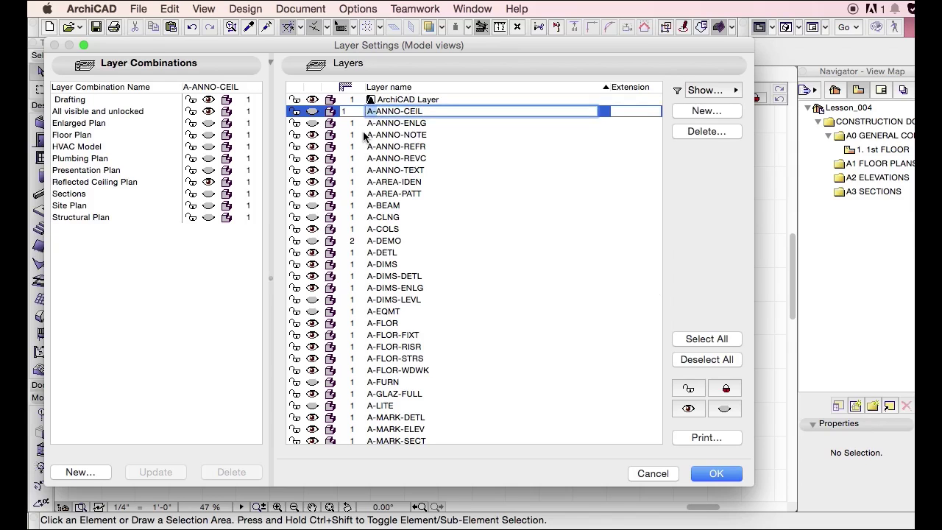
{"action": "key", "text": "BackSpace"}
{"action": "key", "text": "Return"}
Step: Give the ANNO-CEIL layer the extension A
{"action": "left_click", "coordinate": [395, 122]}
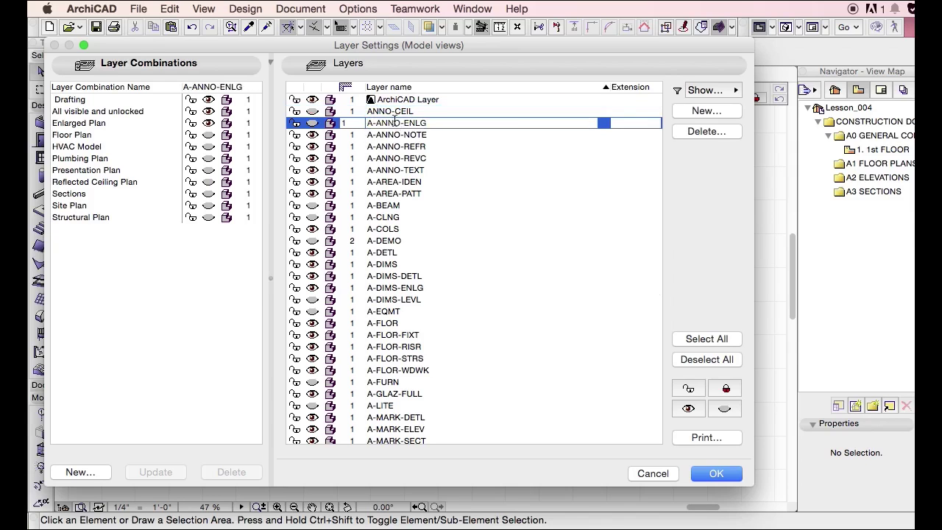
{"action": "left_click", "coordinate": [639, 110]}
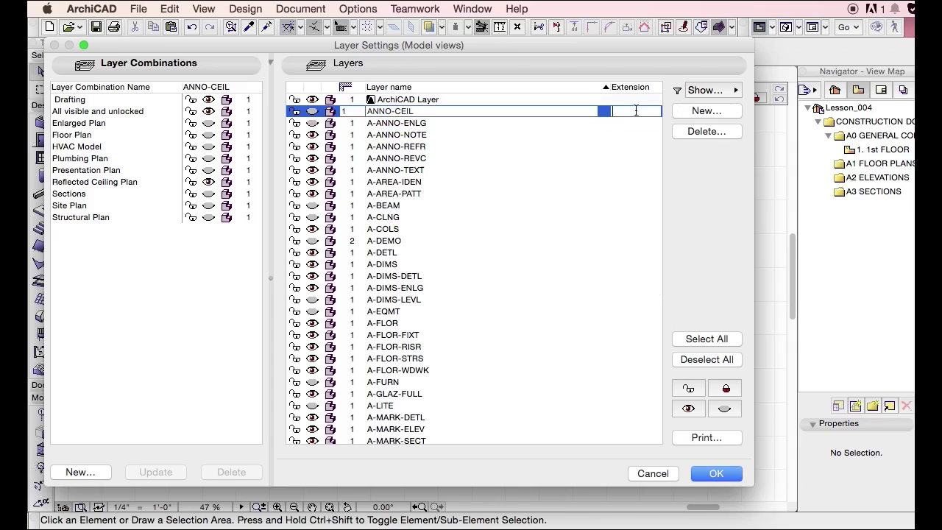
{"action": "left_click", "coordinate": [517, 135]}
Step: Assign the extension A to all layers from A-ANNO-ENLG through A-MARK-DETL at once
{"action": "left_click", "coordinate": [628, 125]}
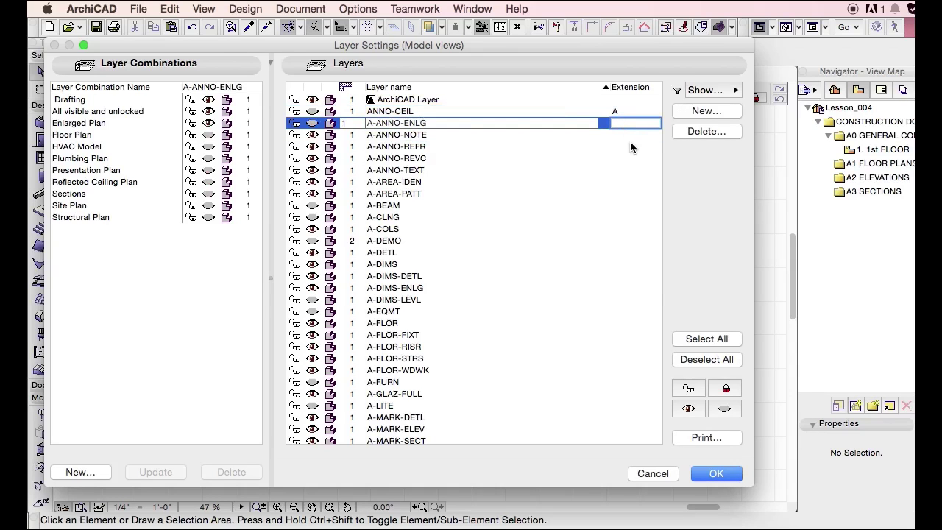
{"action": "left_click", "coordinate": [608, 416], "text": "shift"}
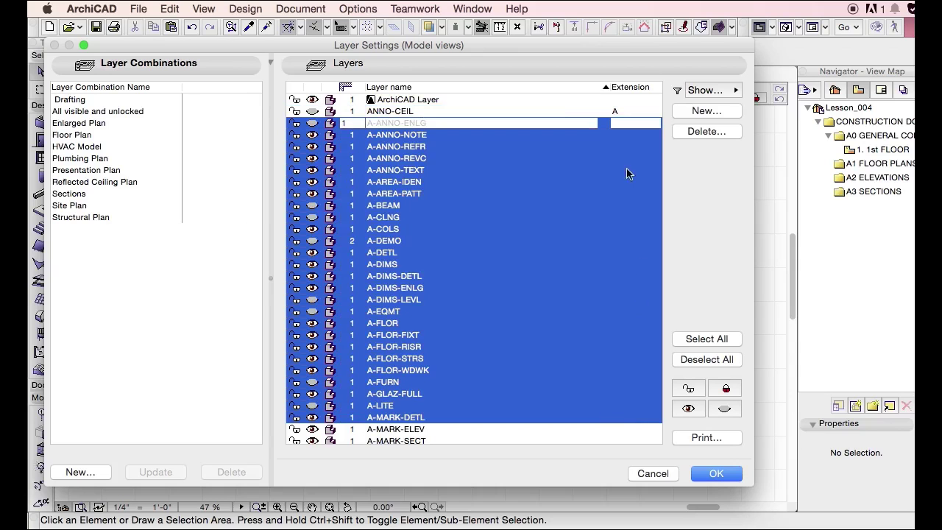
{"action": "type", "text": "A"}
{"action": "key", "text": "Return"}
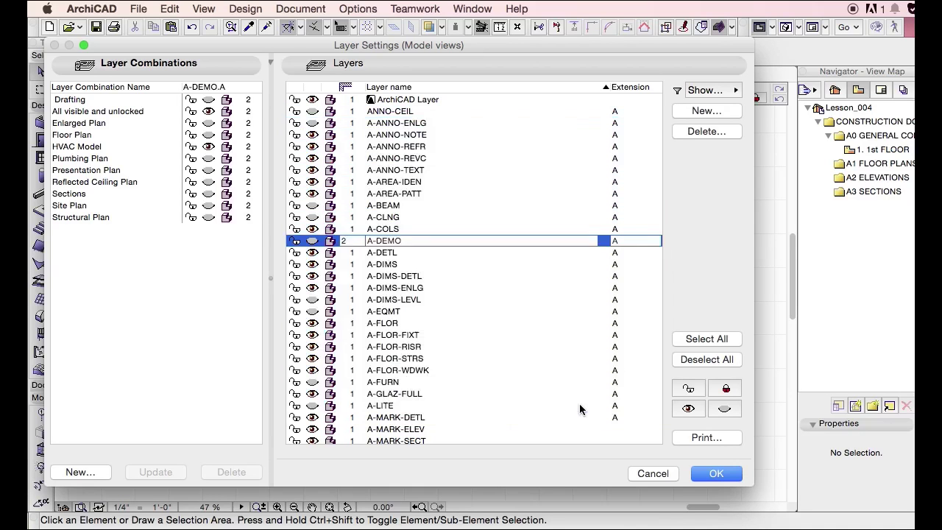
Step: Assign the extension A to the remaining architectural layers, from A-MARK-ELEV through A-WALL-INTR
{"action": "scroll", "coordinate": [580, 401], "scroll_direction": "down", "scroll_amount": 1}
{"action": "scroll", "coordinate": [581, 401], "scroll_direction": "down", "scroll_amount": 2}
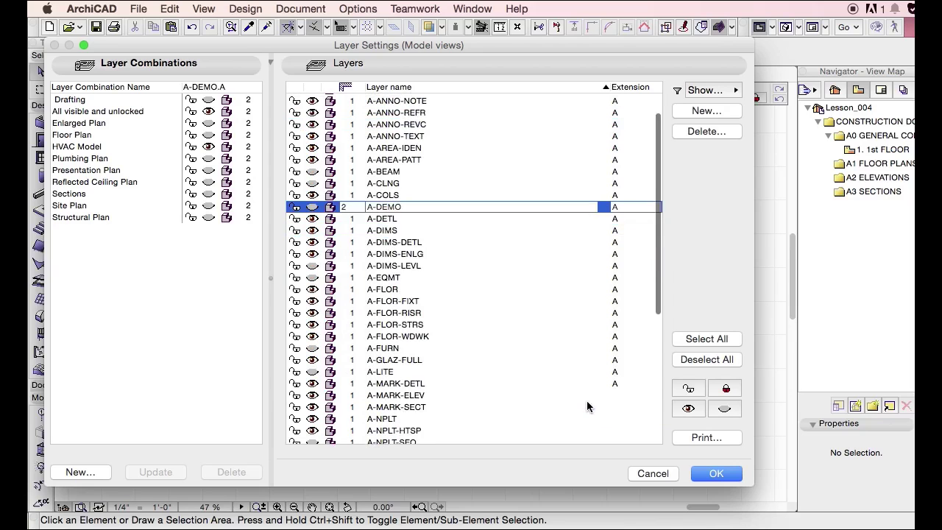
{"action": "left_click", "coordinate": [587, 403]}
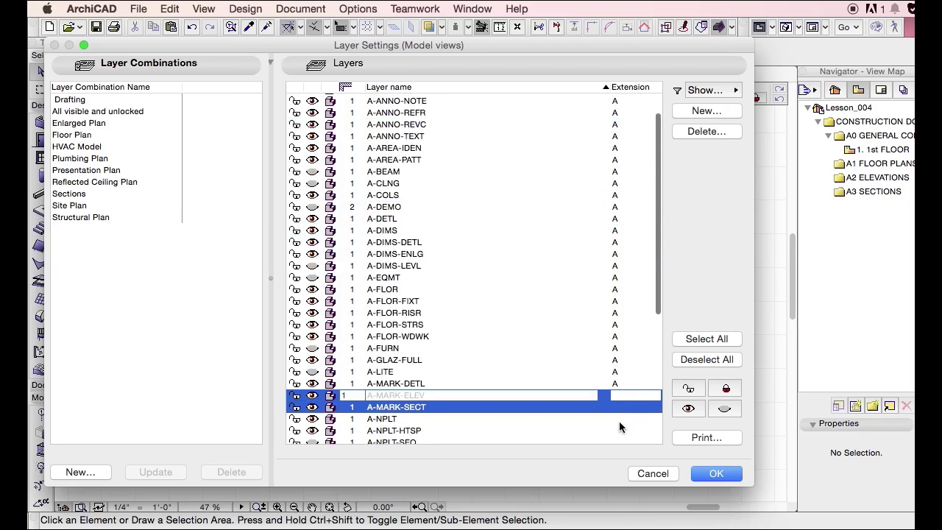
{"action": "scroll", "coordinate": [619, 418], "scroll_direction": "down", "scroll_amount": 5}
{"action": "left_click", "coordinate": [583, 402]}
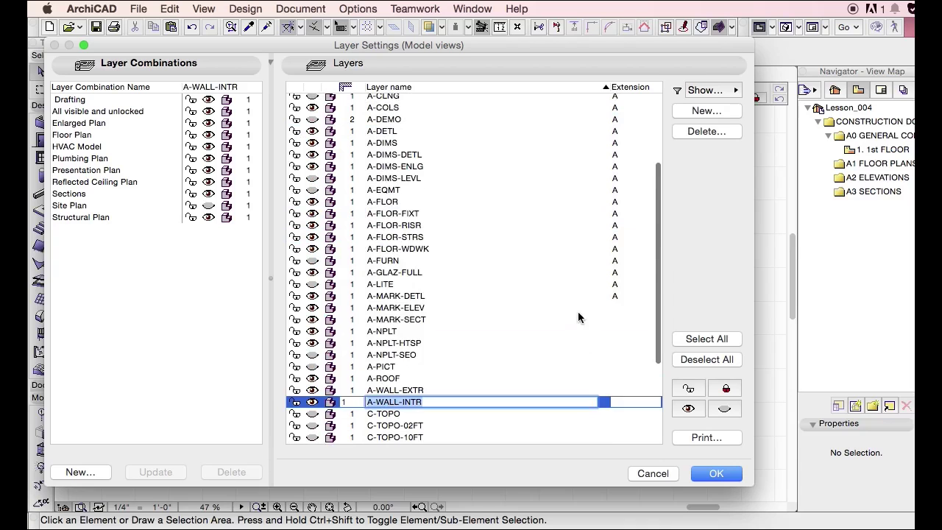
{"action": "left_click", "coordinate": [579, 316], "text": "shift"}
{"action": "left_click", "coordinate": [652, 315]}
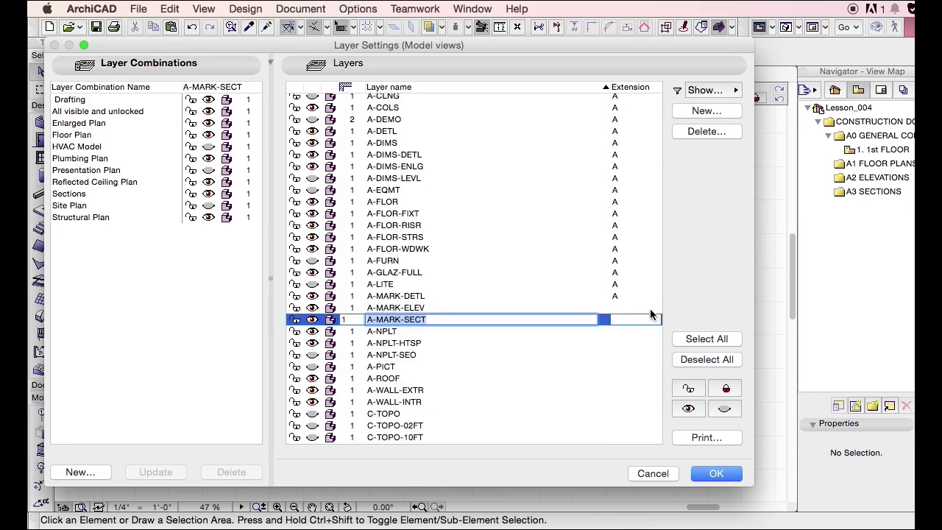
{"action": "left_click", "coordinate": [633, 304]}
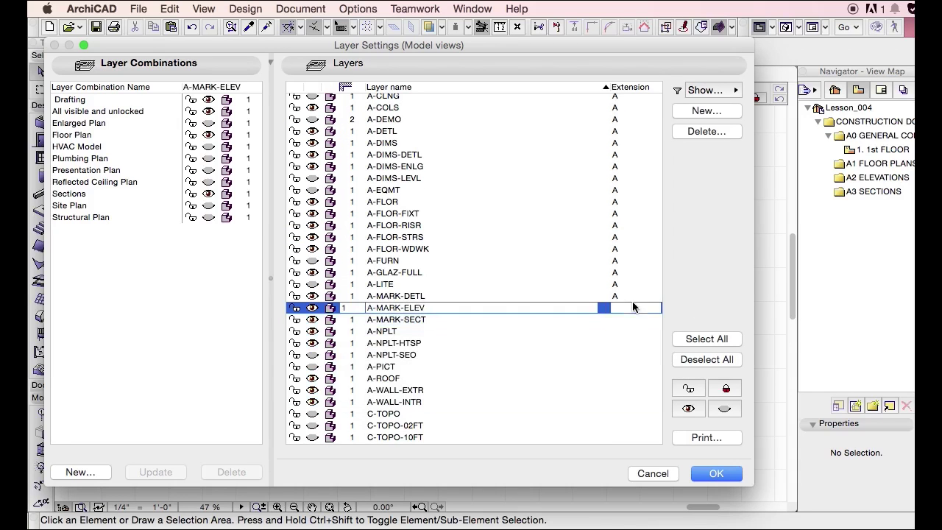
{"action": "left_click", "coordinate": [587, 405], "text": "shift"}
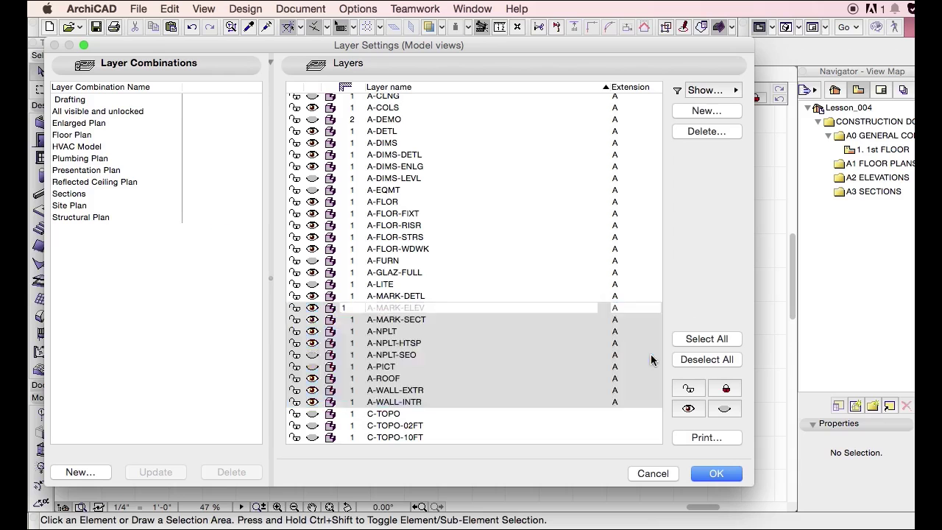
Step: Assign the extension C to the four topography layers, C-TOPO through C-TOPO-TEXT
{"action": "scroll", "coordinate": [574, 285], "scroll_direction": "up", "scroll_amount": 4}
{"action": "scroll", "coordinate": [562, 287], "scroll_direction": "down", "scroll_amount": 7}
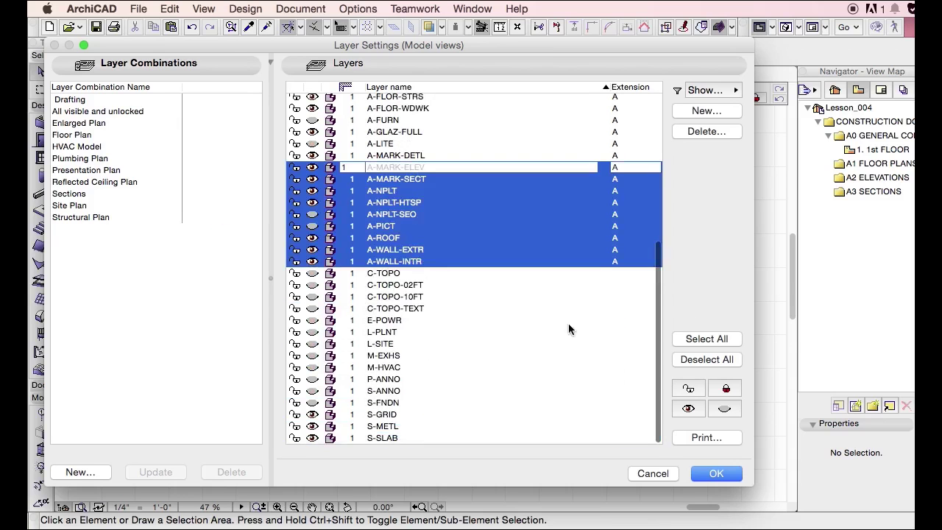
{"action": "left_click", "coordinate": [549, 275]}
{"action": "left_click", "coordinate": [552, 312], "text": "shift"}
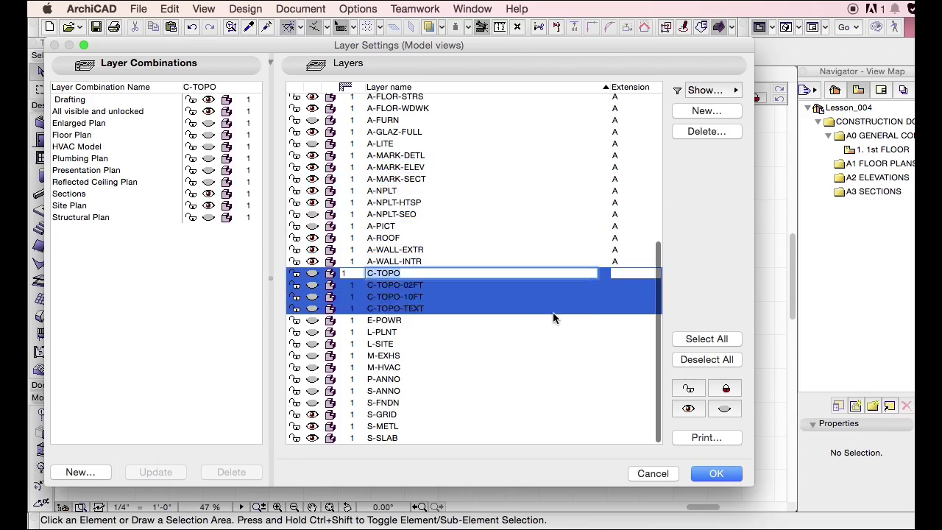
{"action": "key", "text": "Tab"}
{"action": "type", "text": "C"}
{"action": "key", "text": "Return"}
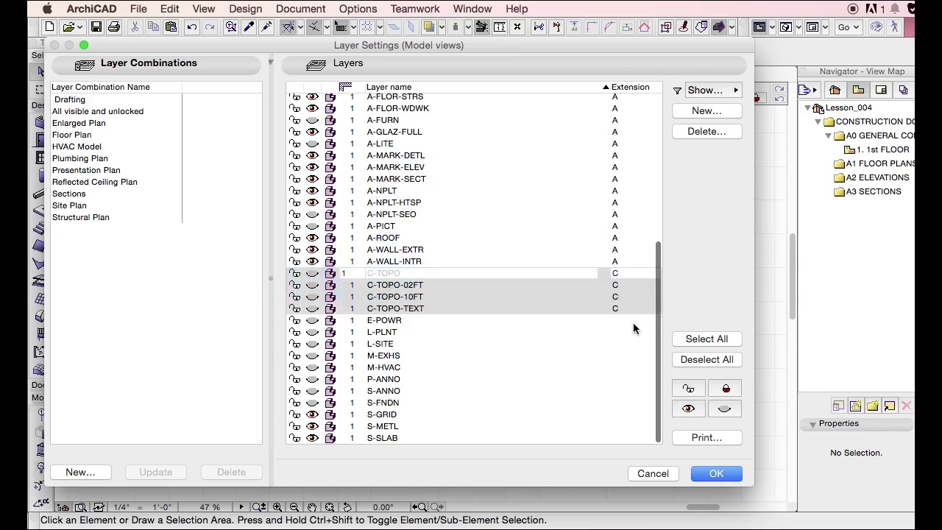
Step: Set the extension to E for the E-POWR layer and to L for the L-PLNT and L-SITE layers
{"action": "left_click", "coordinate": [633, 322]}
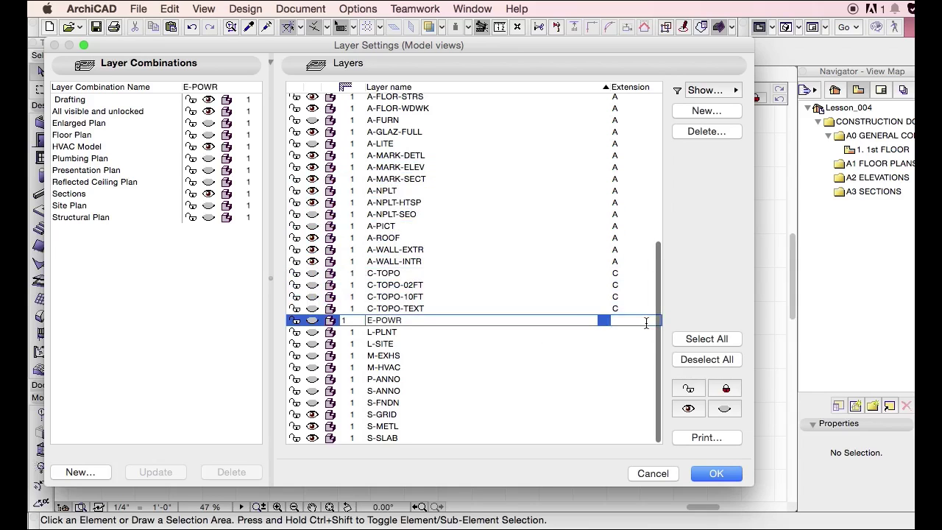
{"action": "type", "text": "E"}
{"action": "left_click", "coordinate": [599, 332]}
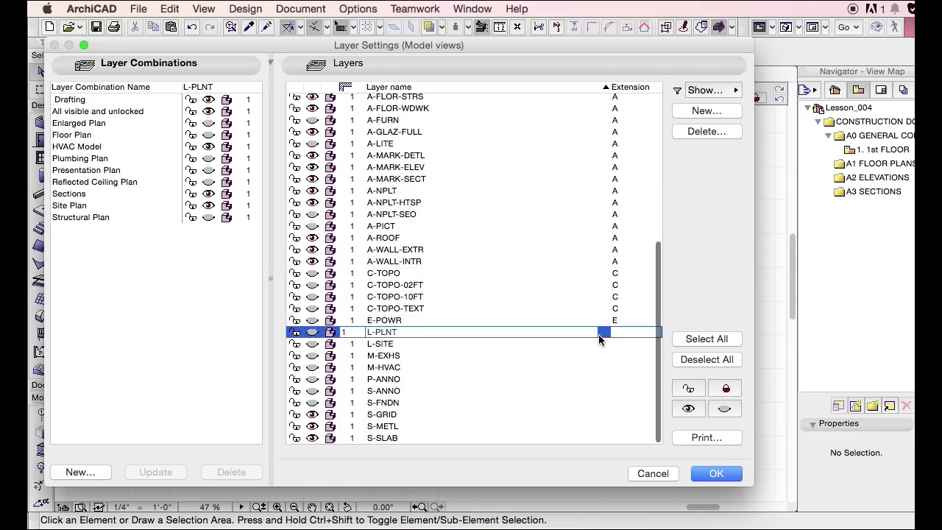
{"action": "left_click", "coordinate": [598, 355], "text": "shift"}
{"action": "left_click", "coordinate": [569, 363]}
{"action": "left_click", "coordinate": [567, 343]}
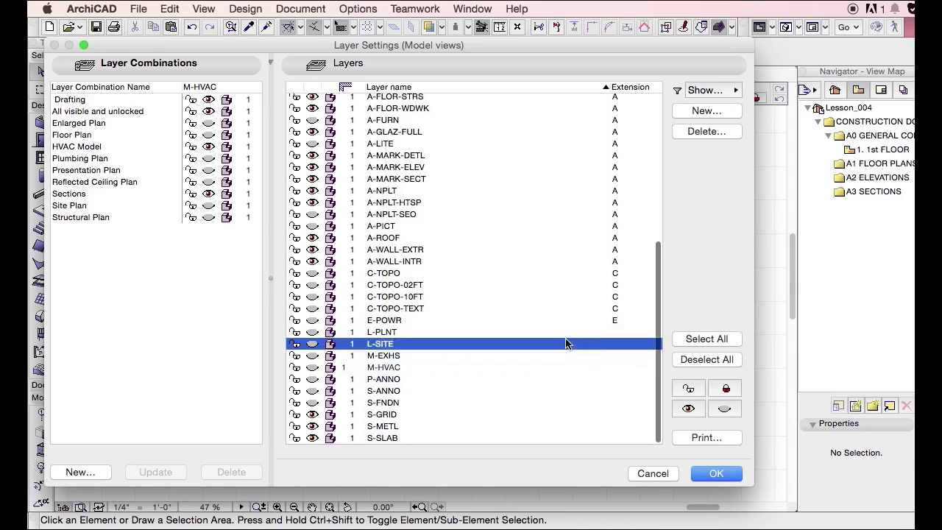
{"action": "left_click", "coordinate": [605, 334], "text": "shift"}
{"action": "left_click", "coordinate": [618, 333]}
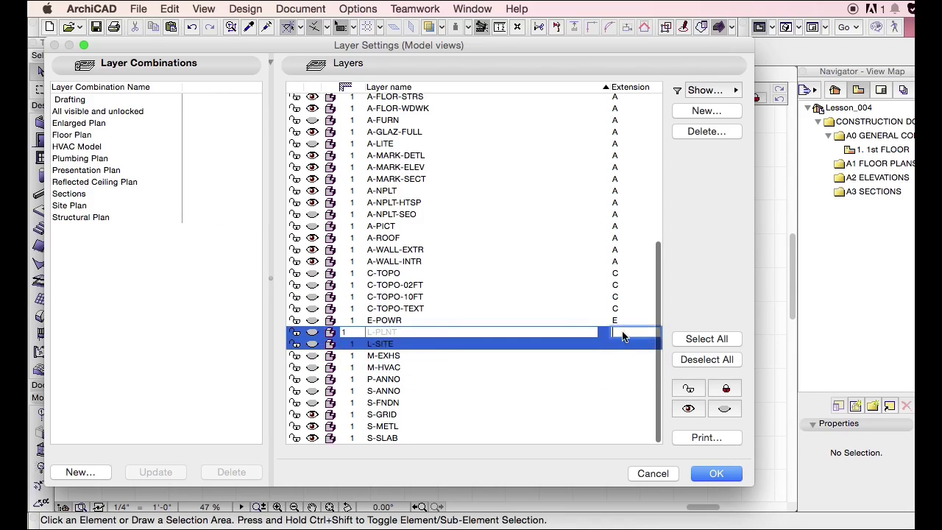
{"action": "type", "text": "L"}
{"action": "key", "text": "Return"}
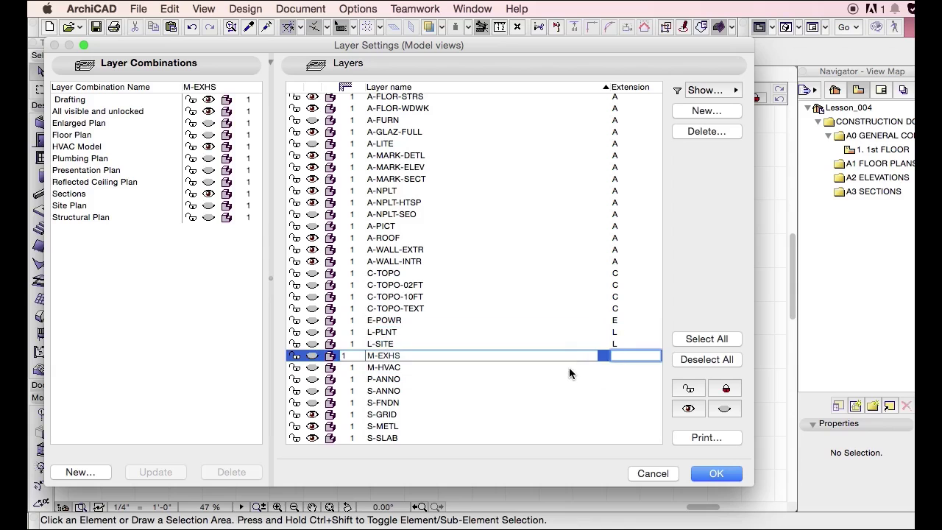
Step: Assign the extension M to the M-EXHS and M-HVAC layers and the extension P to the P-ANNO layer
{"action": "left_click", "coordinate": [569, 368], "text": "shift"}
{"action": "left_click", "coordinate": [633, 356]}
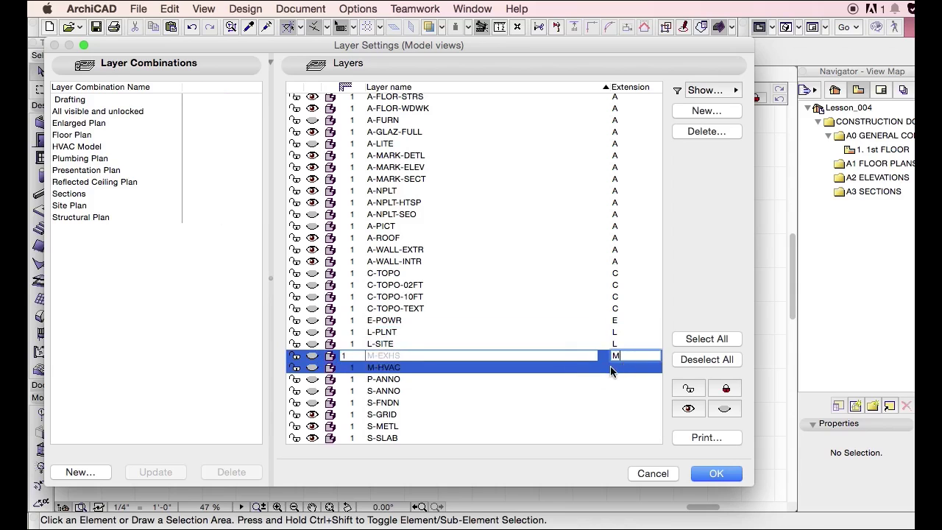
{"action": "type", "text": "M"}
{"action": "key", "text": "Return"}
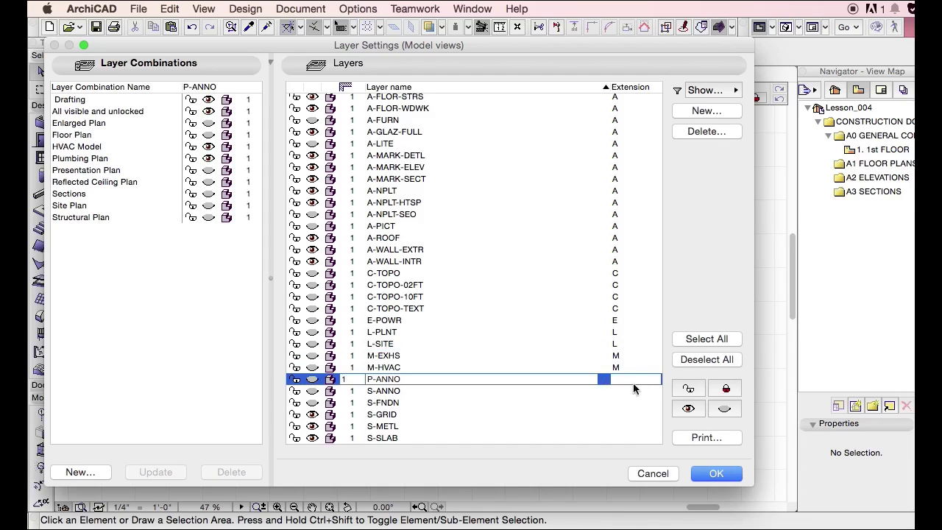
{"action": "type", "text": "P"}
{"action": "key", "text": "Return"}
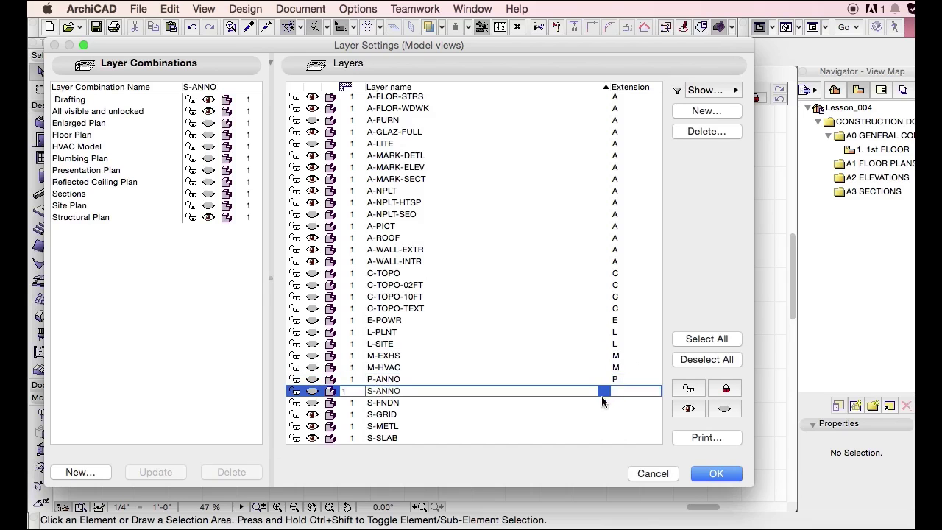
Step: Assign the extension S to all five structural layers at once, from S-ANNO through S-SLAB
{"action": "left_click", "coordinate": [589, 438], "text": "shift"}
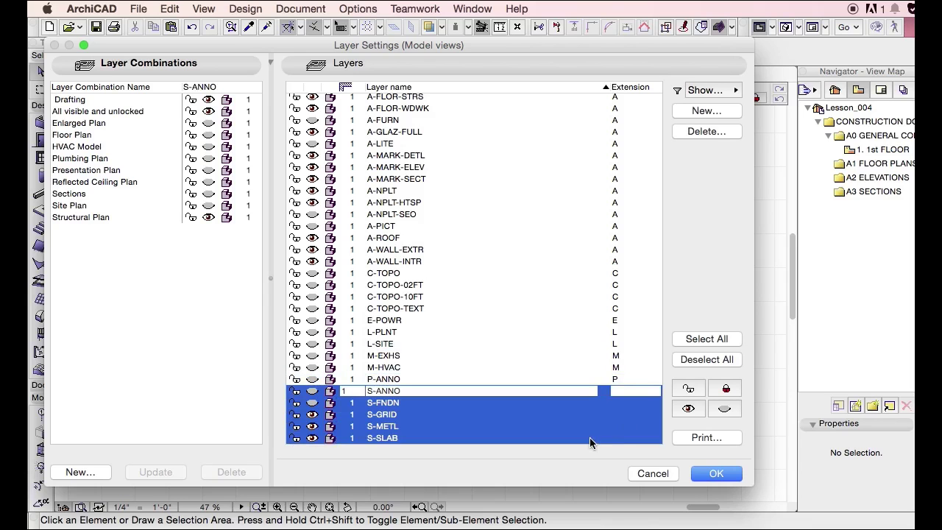
{"action": "left_click", "coordinate": [642, 391]}
{"action": "type", "text": "S"}
{"action": "key", "text": "Return"}
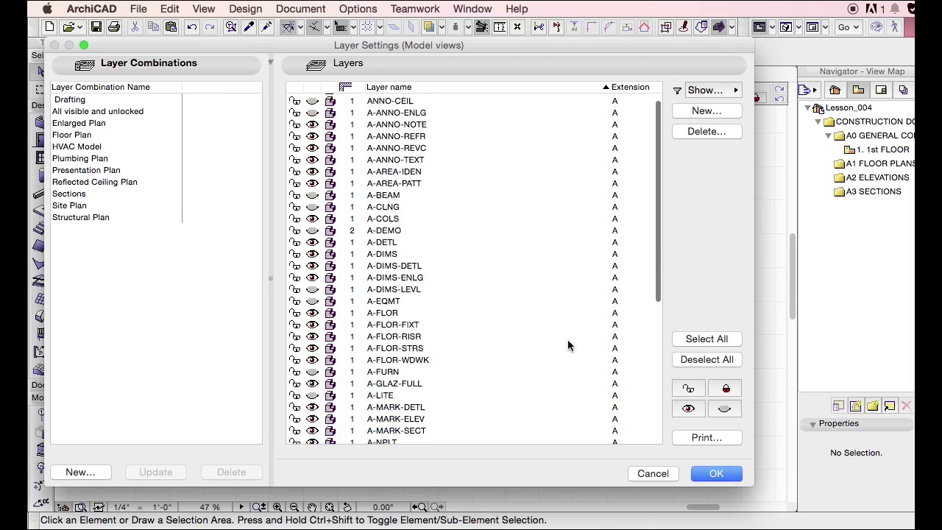
Step: Remove the A- prefix from the A-ANNO-ENLG layer so its name is ANNO-ENLG
{"action": "scroll", "coordinate": [523, 241], "scroll_direction": "up", "scroll_amount": 1}
{"action": "left_click", "coordinate": [392, 124]}
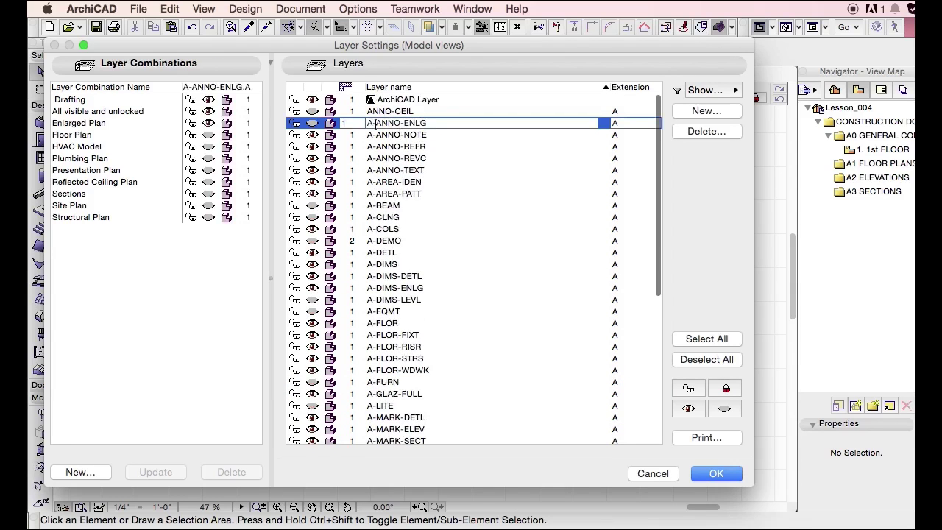
{"action": "left_click", "coordinate": [376, 124]}
{"action": "key", "text": "BackSpace"}
{"action": "key", "text": "BackSpace"}
{"action": "left_click", "coordinate": [377, 135]}
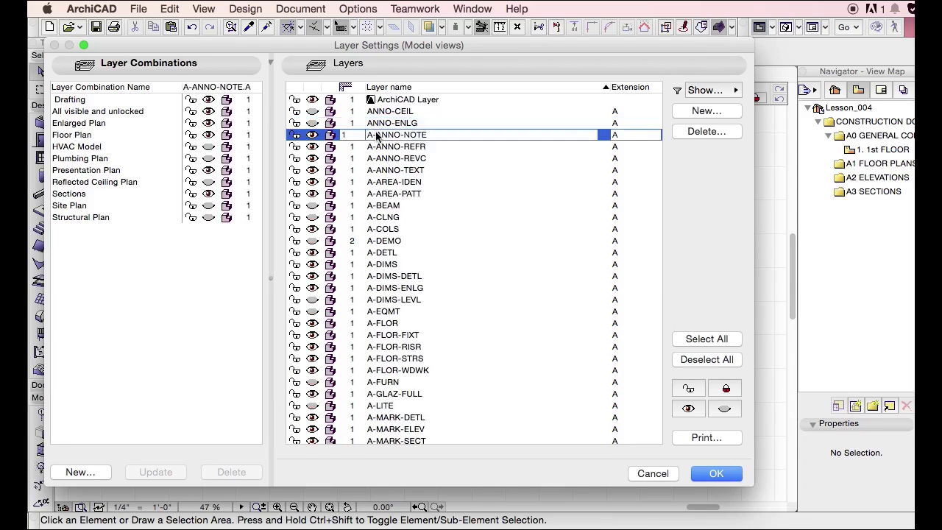
{"action": "left_click", "coordinate": [376, 136]}
{"action": "left_click", "coordinate": [376, 135]}
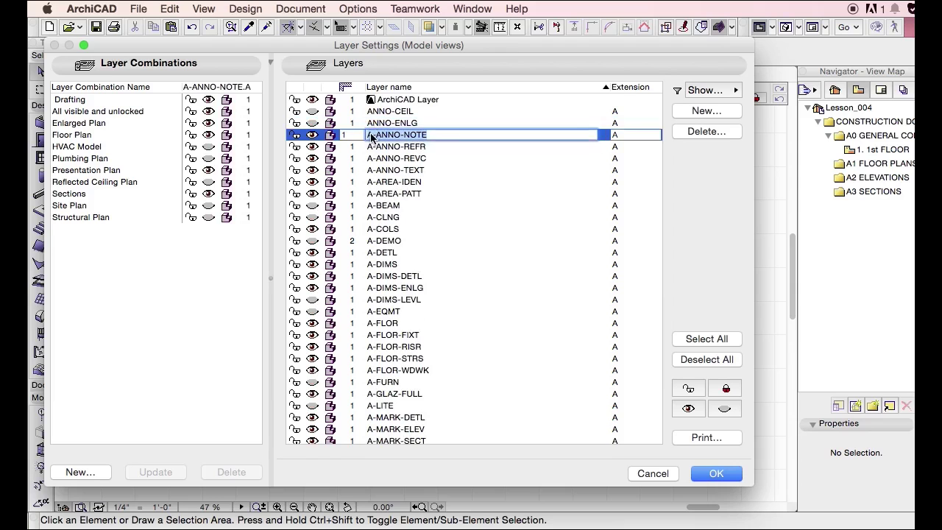
{"action": "left_click", "coordinate": [372, 134]}
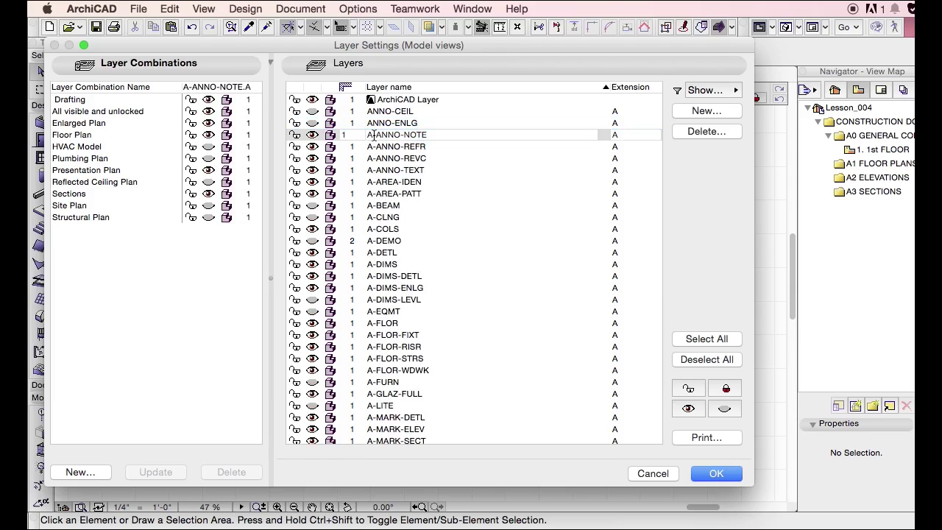
Step: Remove the A- prefix from the A-BEAM and A-CLNG layers, renaming them BEAM and CLNG
{"action": "left_click", "coordinate": [397, 218]}
{"action": "left_click", "coordinate": [376, 207]}
{"action": "left_click", "coordinate": [374, 206]}
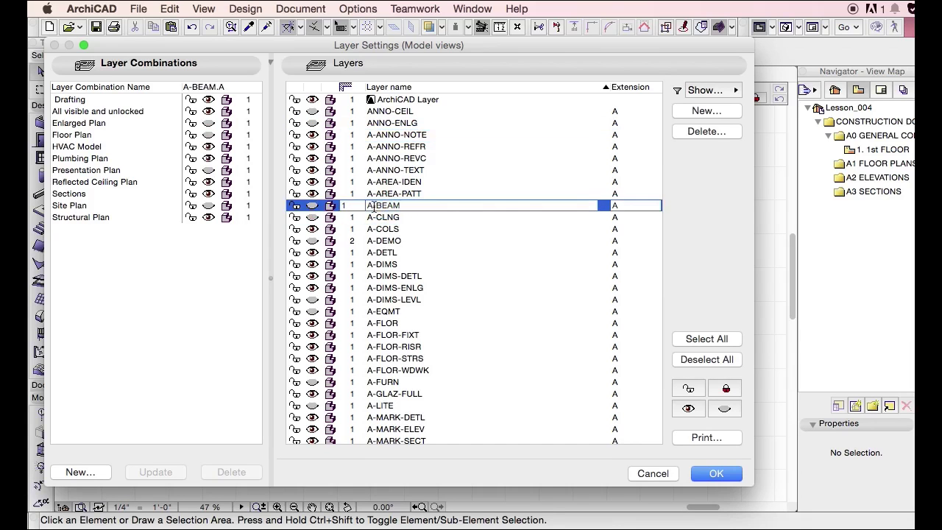
{"action": "double_click", "coordinate": [371, 207]}
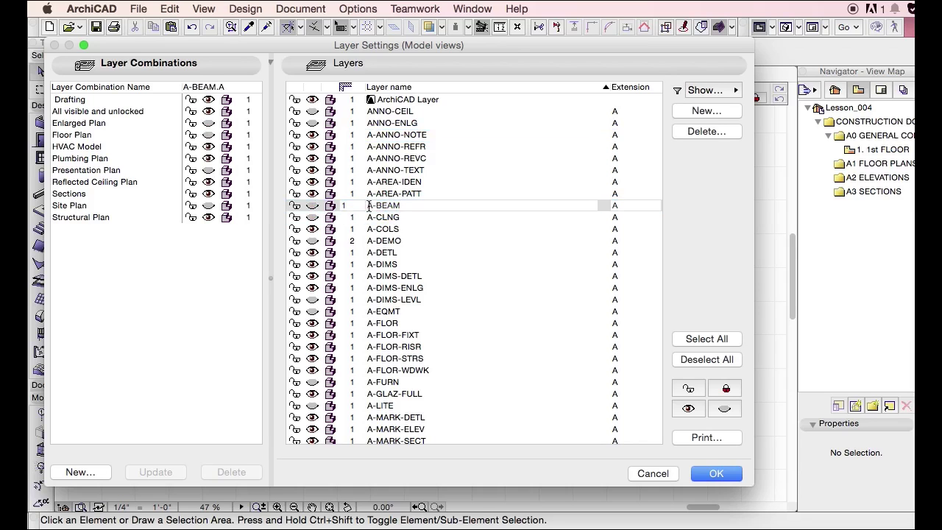
{"action": "key", "text": "BackSpace"}
{"action": "key", "text": "Delete"}
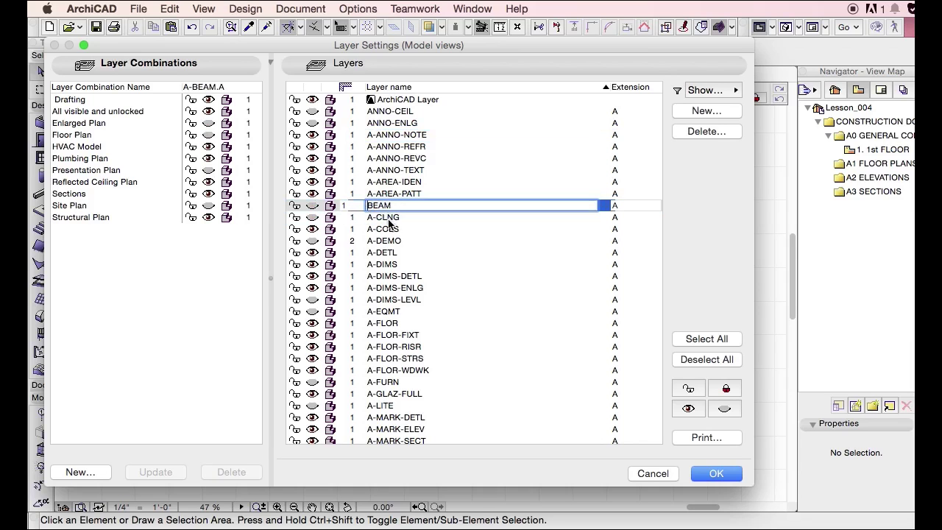
{"action": "left_click", "coordinate": [379, 219]}
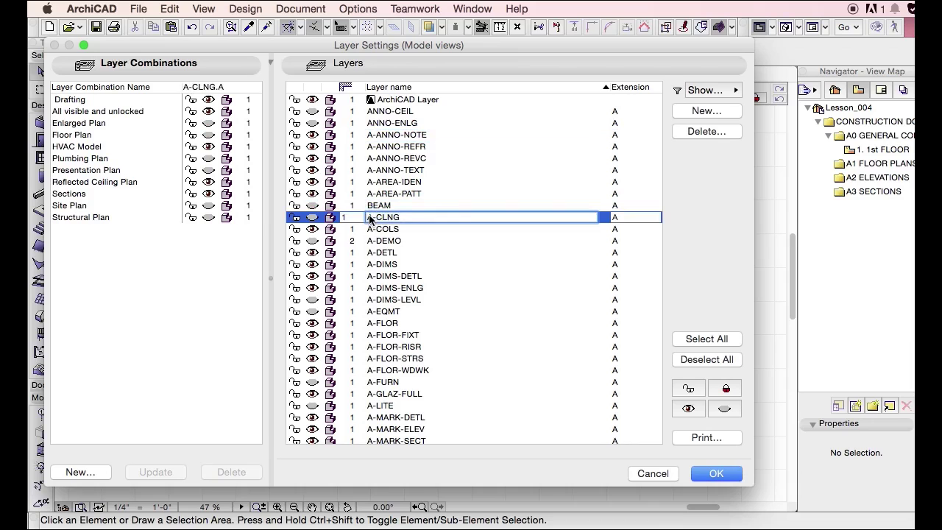
{"action": "key", "text": "BackSpace"}
{"action": "key", "text": "Delete"}
Step: Rename the A-COLS layer to COLS by deleting its discipline prefix
{"action": "left_click", "coordinate": [370, 230]}
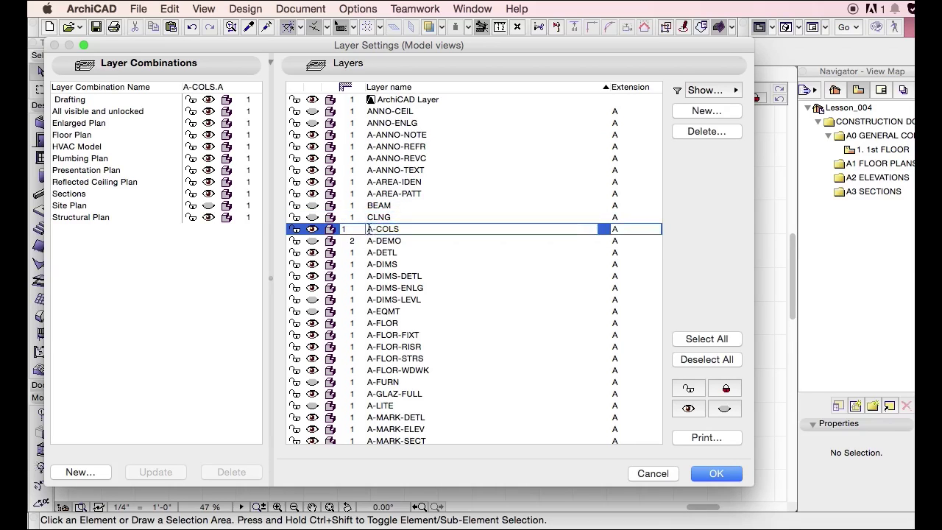
{"action": "left_click", "coordinate": [374, 230]}
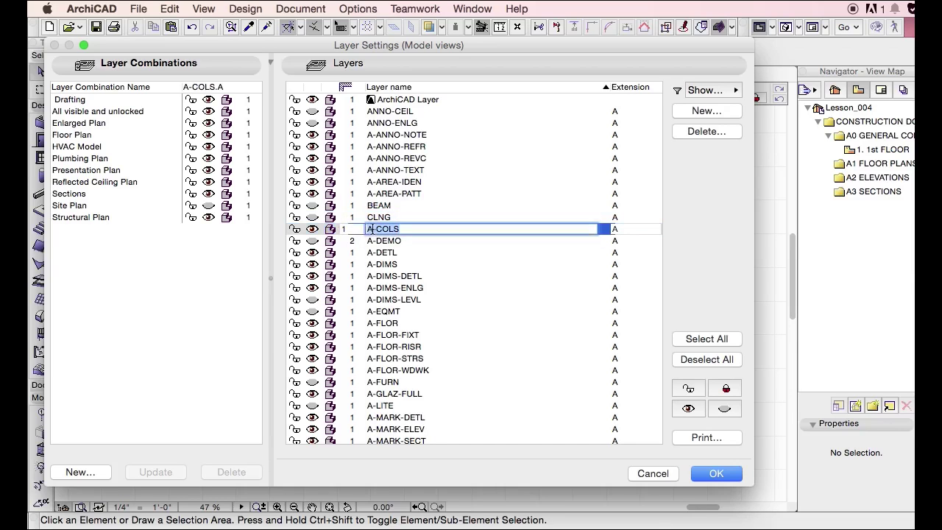
{"action": "left_click", "coordinate": [372, 228]}
{"action": "left_click", "coordinate": [379, 231]}
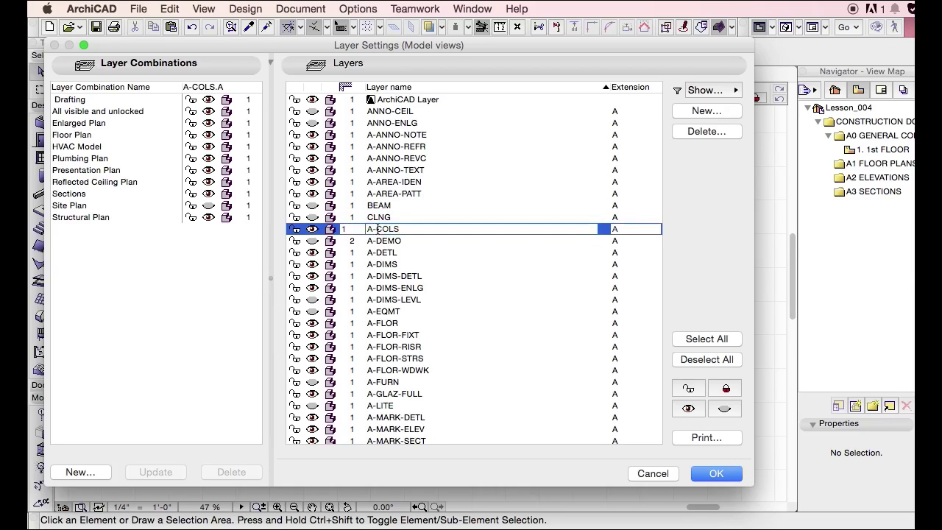
{"action": "triple_click", "coordinate": [376, 229]}
{"action": "left_click", "coordinate": [373, 228]}
{"action": "left_click", "coordinate": [376, 228]}
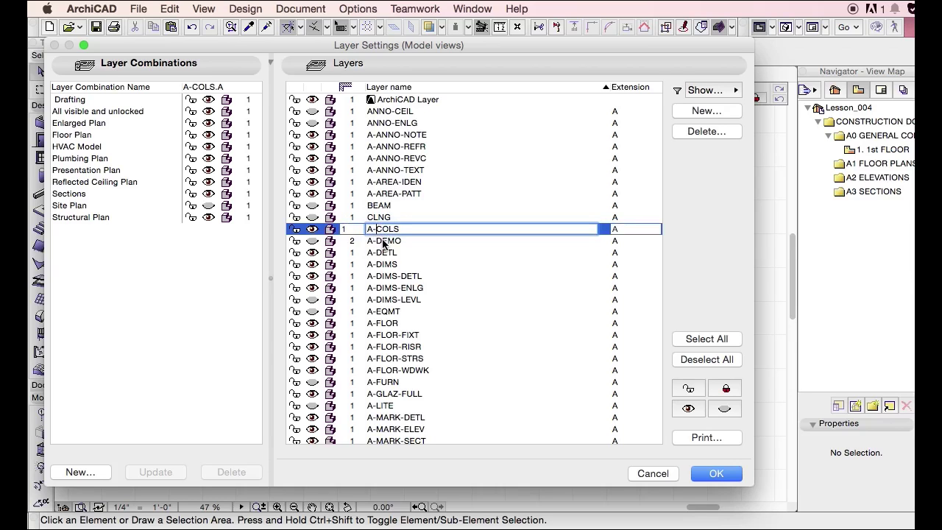
{"action": "key", "text": "BackSpace"}
{"action": "key", "text": "BackSpace"}
Step: Rename the A-FLOR layer to FLOR by deleting its discipline prefix
{"action": "left_click", "coordinate": [397, 325]}
{"action": "left_click", "coordinate": [397, 324]}
{"action": "left_click", "coordinate": [377, 326]}
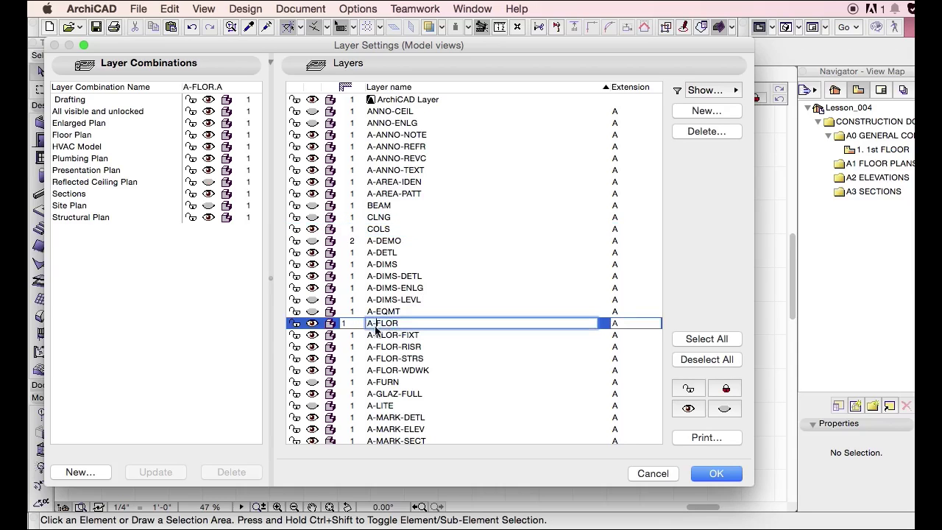
{"action": "key", "text": "BackSpace"}
{"action": "key", "text": "BackSpace"}
{"action": "left_click", "coordinate": [543, 336]}
Step: Sort the layers by name in descending order and accept the layer settings
{"action": "left_click", "coordinate": [428, 88]}
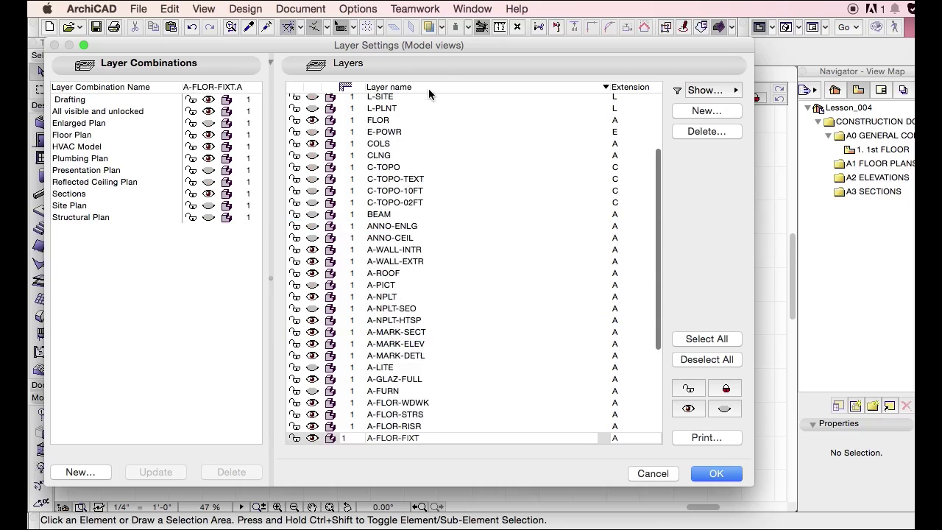
{"action": "scroll", "coordinate": [428, 95], "scroll_direction": "up", "scroll_amount": 3}
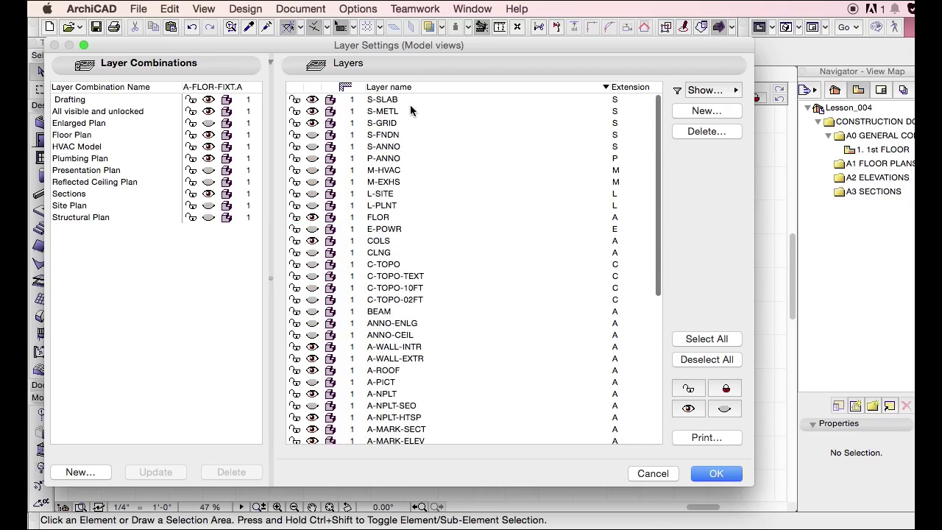
{"action": "left_click", "coordinate": [729, 474]}
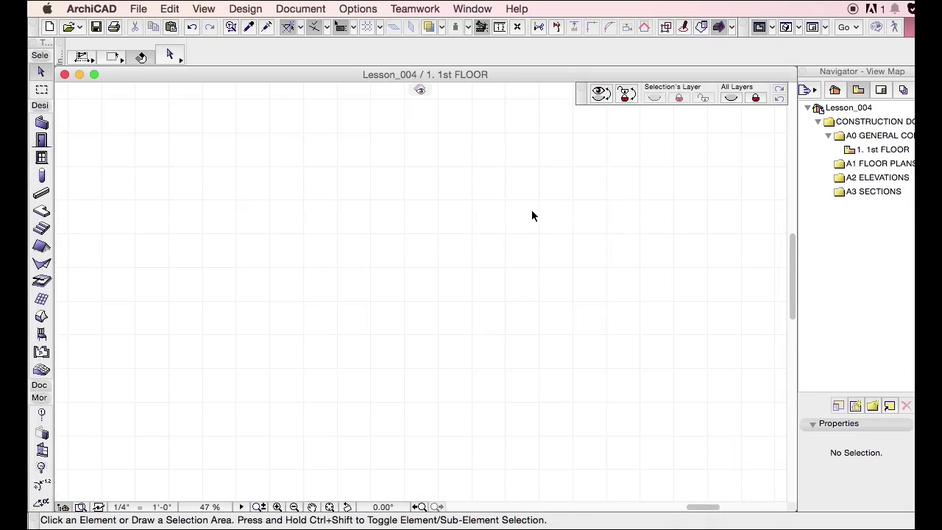
Step: Activate the Wall tool and search its layer list for names starting with F, leaving the list without choosing a layer
{"action": "key", "text": "w"}
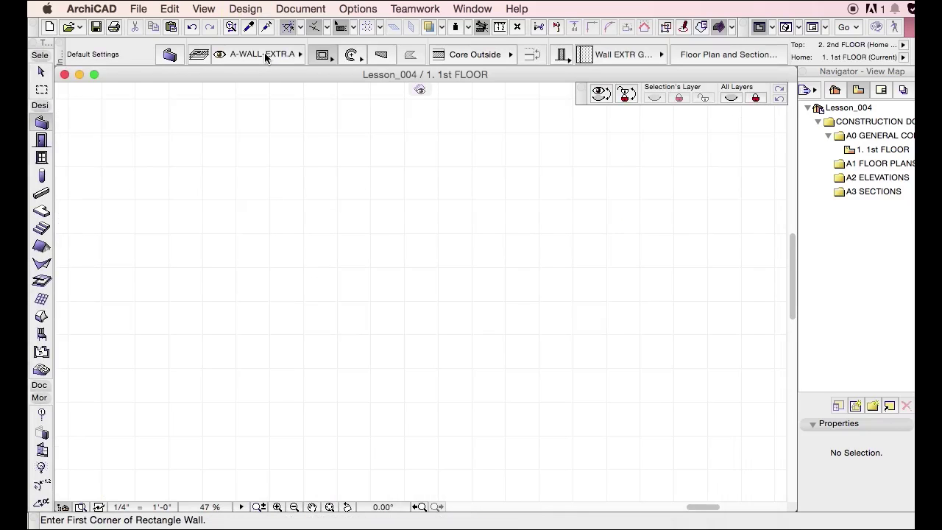
{"action": "left_click", "coordinate": [264, 53]}
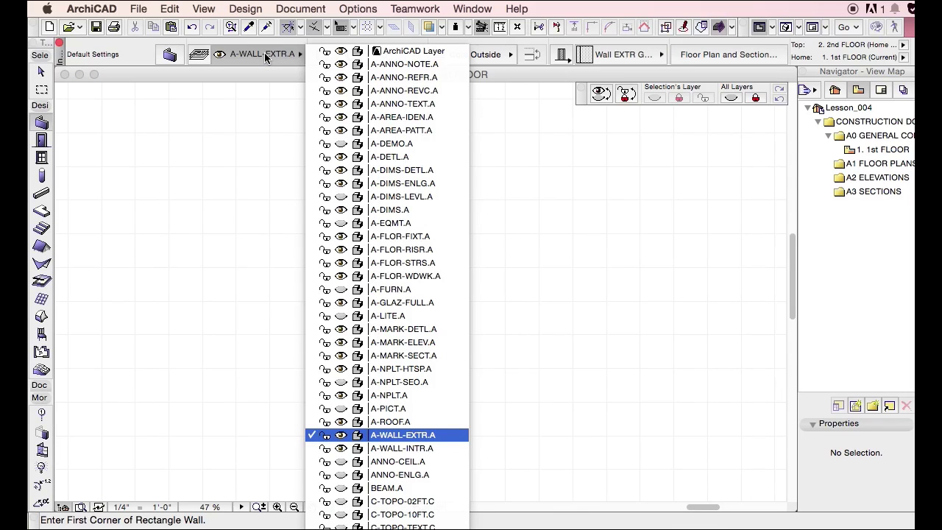
{"action": "left_click", "coordinate": [264, 52]}
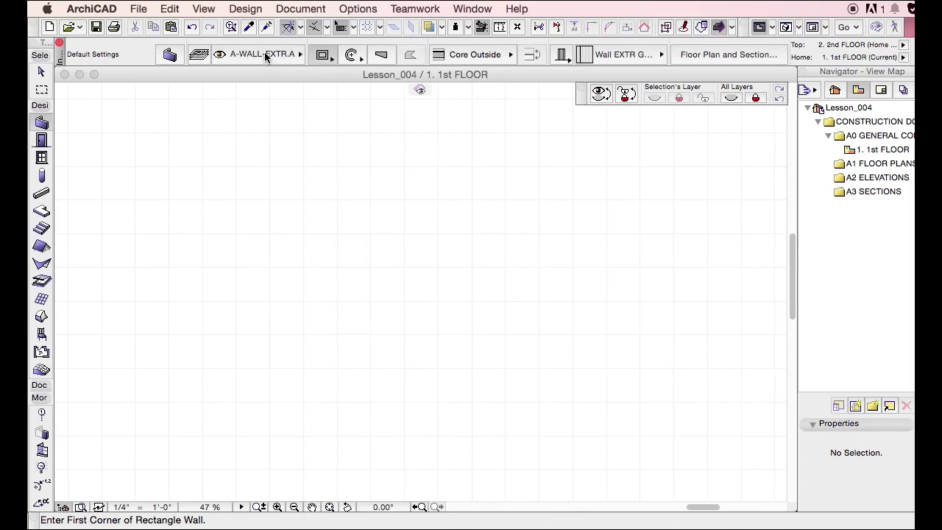
{"action": "left_click", "coordinate": [265, 52]}
{"action": "type", "text": "f"}
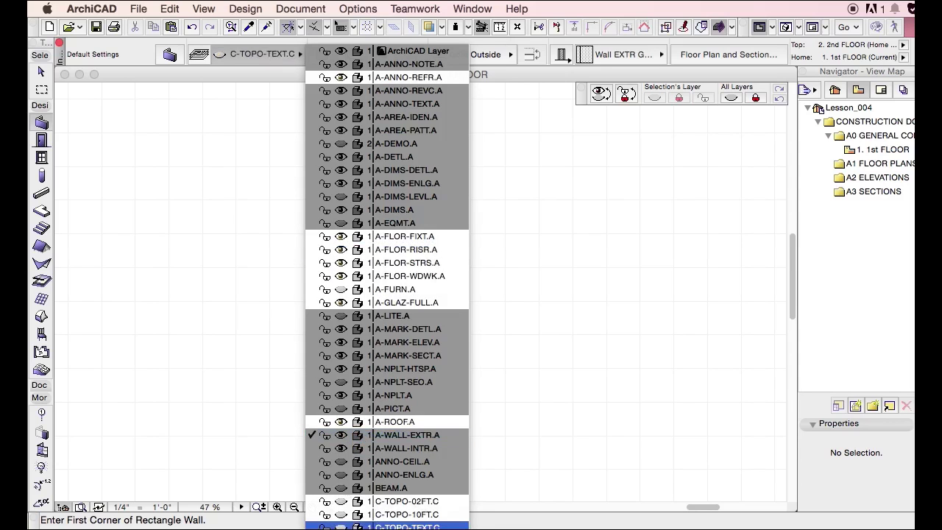
{"action": "left_click", "coordinate": [483, 108]}
Step: Open the wall default settings, collapse all expanded sections down to Listing and Labeling, and move the dialog clear of the navigator
{"action": "left_click", "coordinate": [170, 54]}
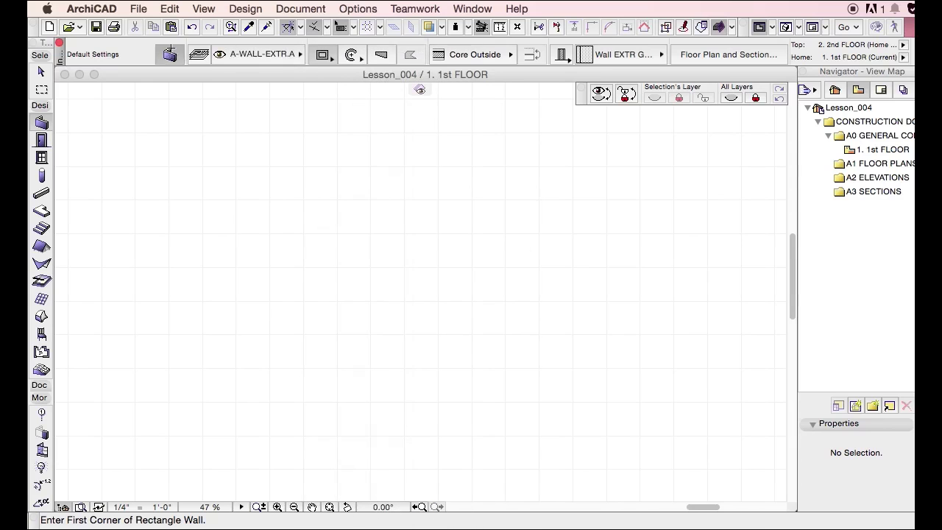
{"action": "left_click", "coordinate": [647, 92]}
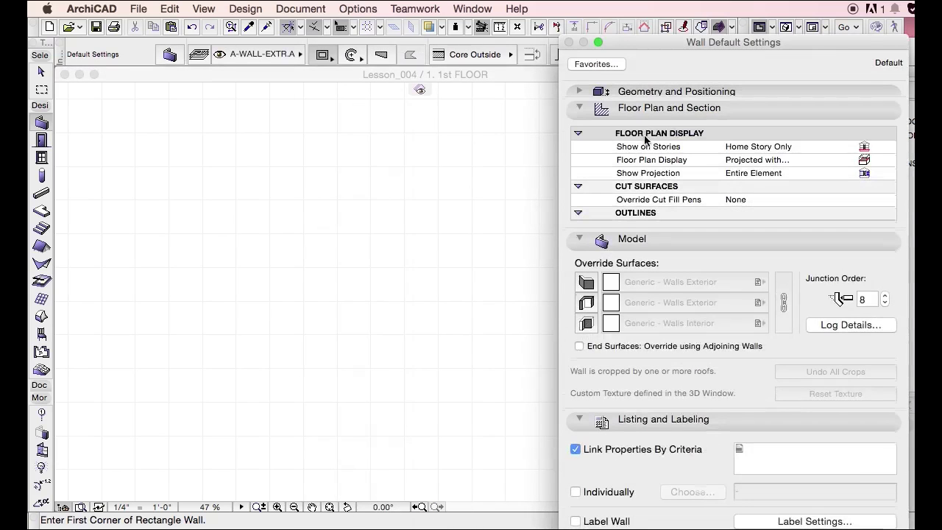
{"action": "left_click", "coordinate": [642, 111]}
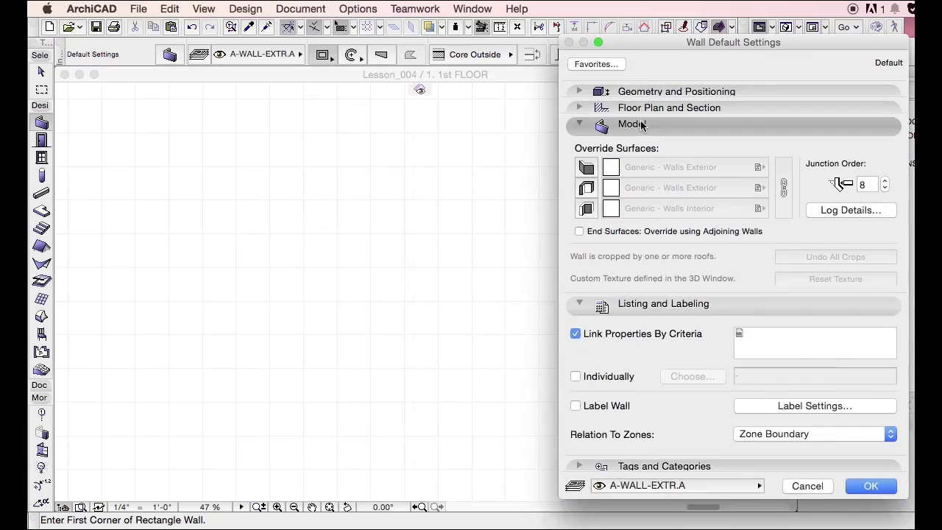
{"action": "left_click", "coordinate": [640, 124]}
{"action": "left_click", "coordinate": [637, 141]}
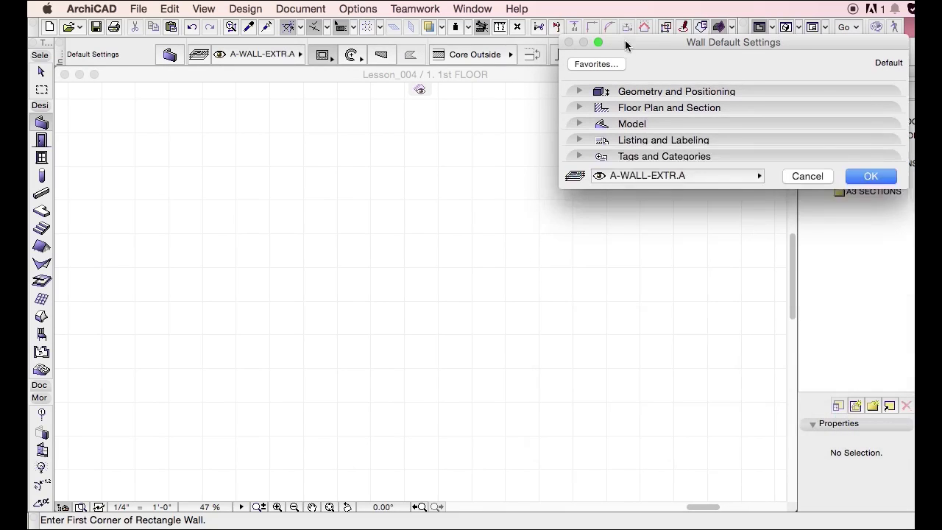
{"action": "left_click_drag", "start_coordinate": [624, 42], "coordinate": [123, 56]}
Step: Try finding layers by initial letter, including B, A and F, in the wall settings' layer list, and cancel the dialog
{"action": "left_click", "coordinate": [156, 185]}
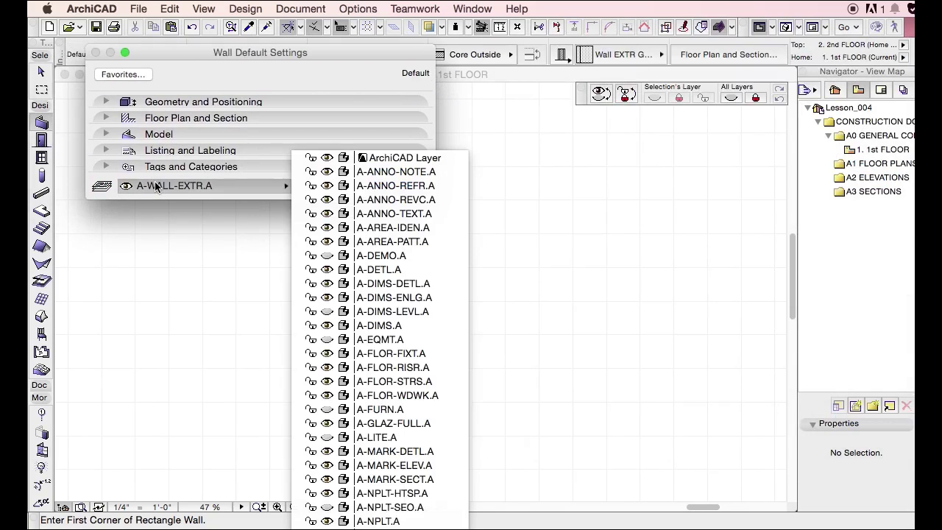
{"action": "type", "text": "s-grid"}
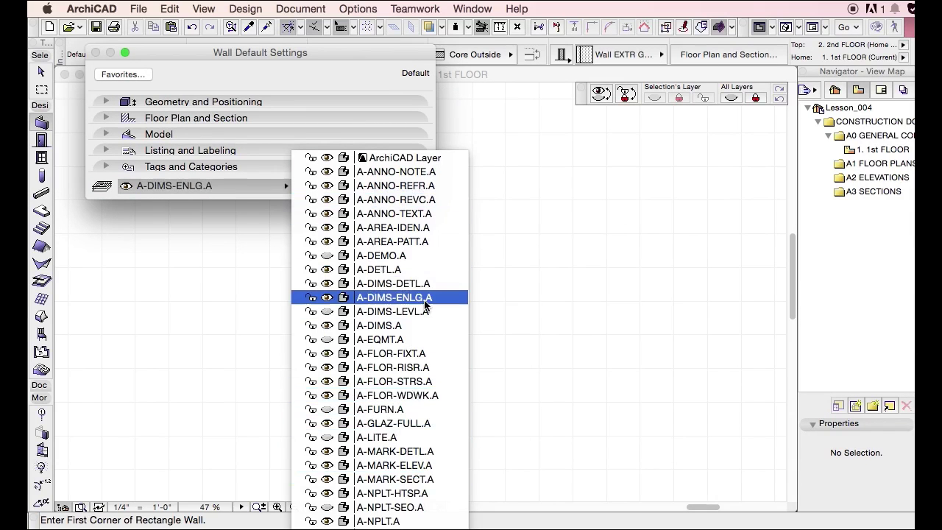
{"action": "type", "text": "b"}
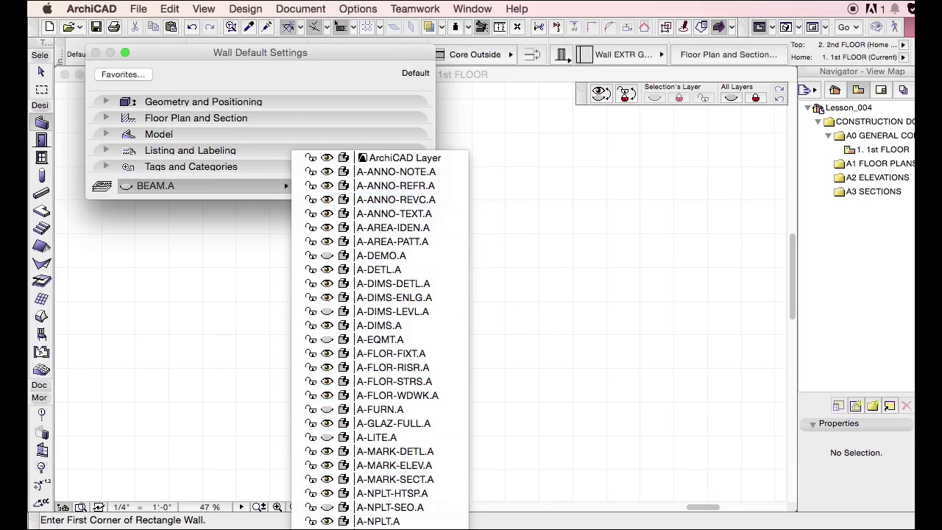
{"action": "type", "text": "a"}
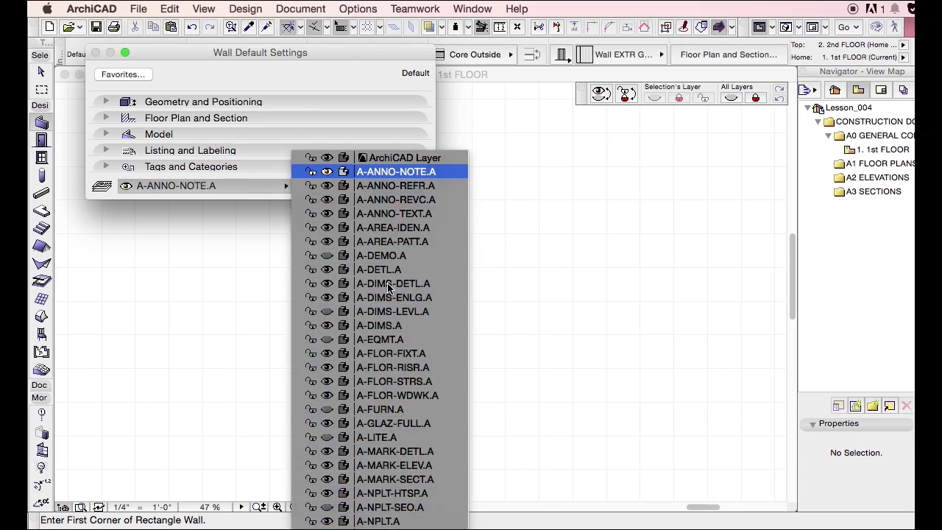
{"action": "left_click", "coordinate": [216, 183]}
{"action": "left_click", "coordinate": [219, 181]}
{"action": "type", "text": "f"}
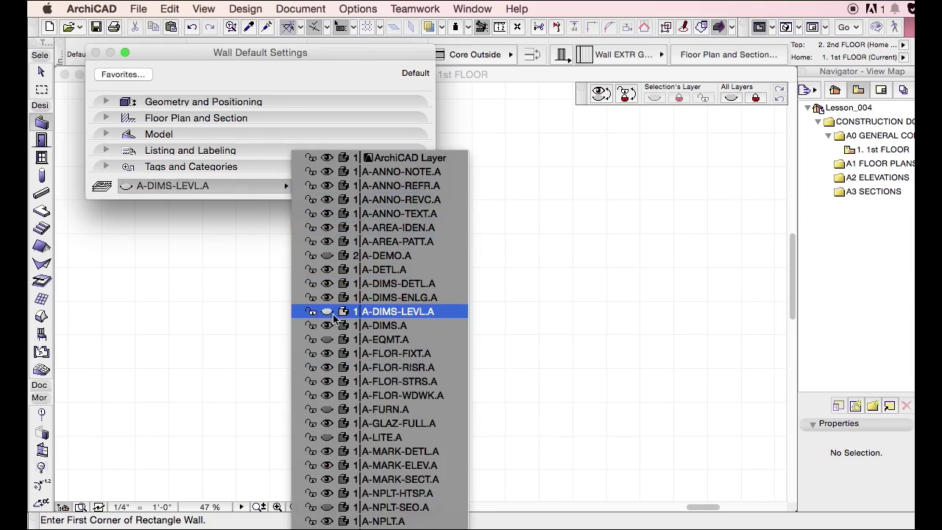
{"action": "left_click", "coordinate": [222, 188]}
{"action": "left_click", "coordinate": [334, 186]}
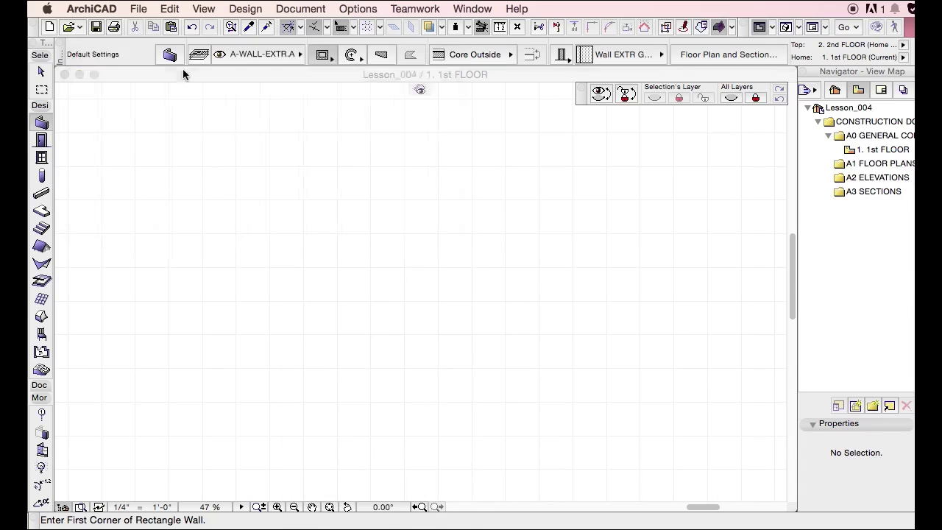
Step: Search the Wall tool's layer list for names starting with FL, assign the FLOR.A layer, and check the list again
{"action": "left_click", "coordinate": [243, 54]}
{"action": "type", "text": "f"}
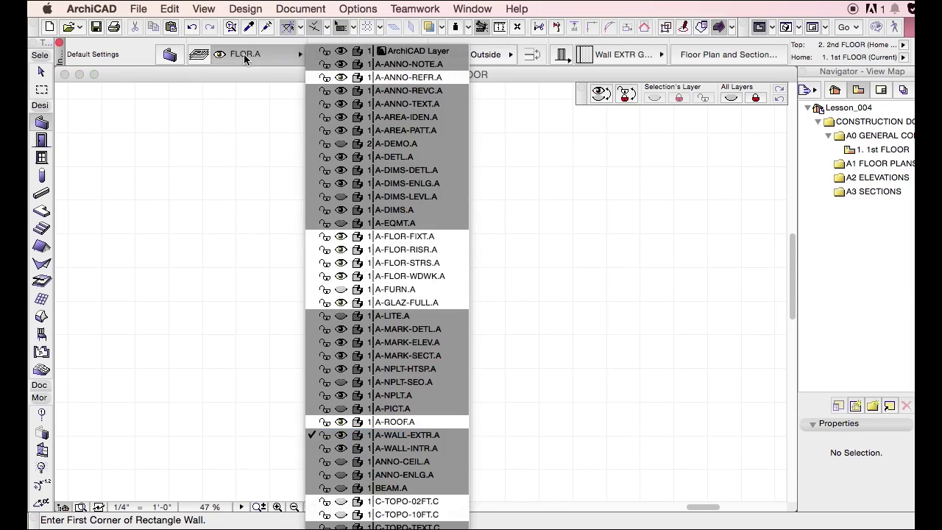
{"action": "type", "text": "l"}
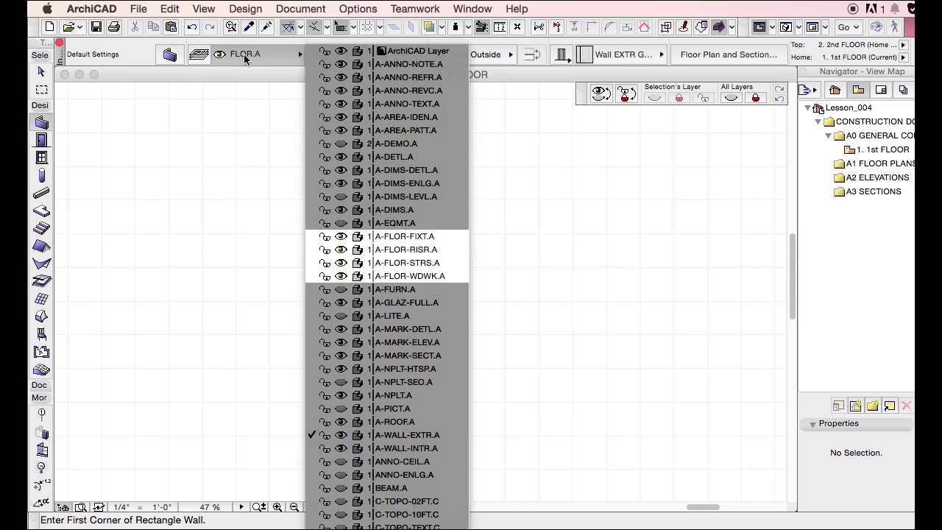
{"action": "key", "text": "Return"}
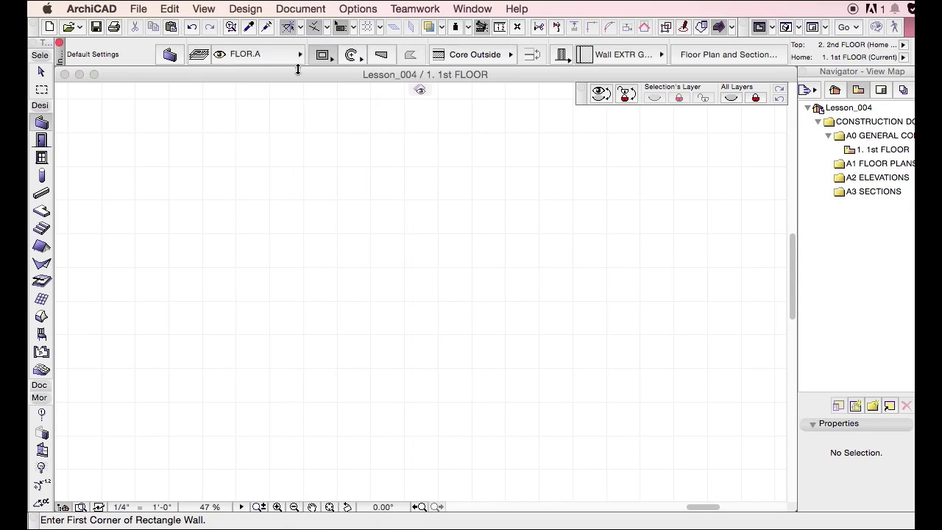
{"action": "left_click", "coordinate": [286, 55]}
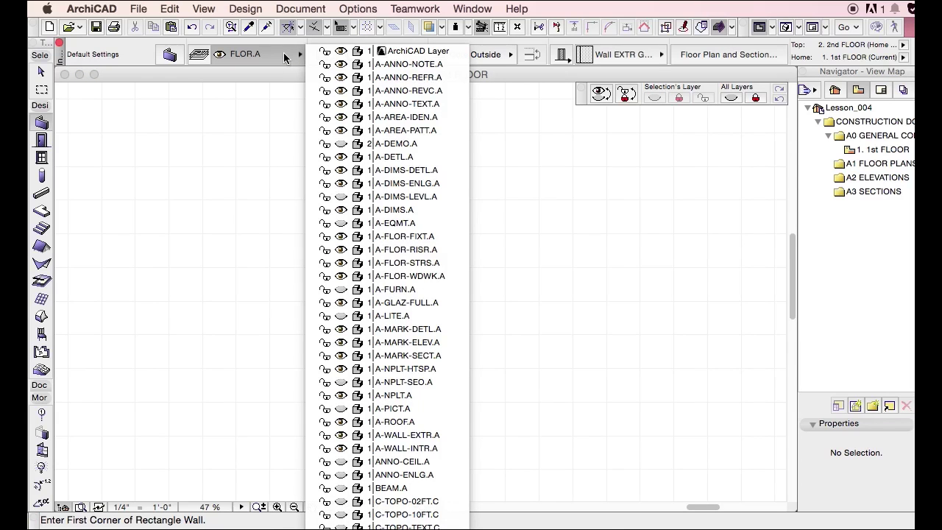
{"action": "left_click", "coordinate": [283, 53]}
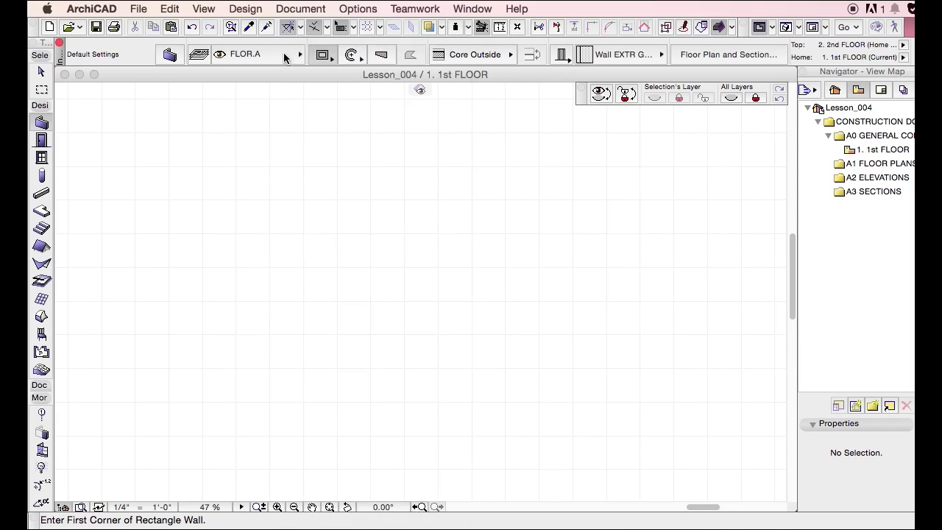
Step: Try to place a beam with the Beam tool, cancel, and look through its layer list without choosing another layer
{"action": "left_click", "coordinate": [40, 194]}
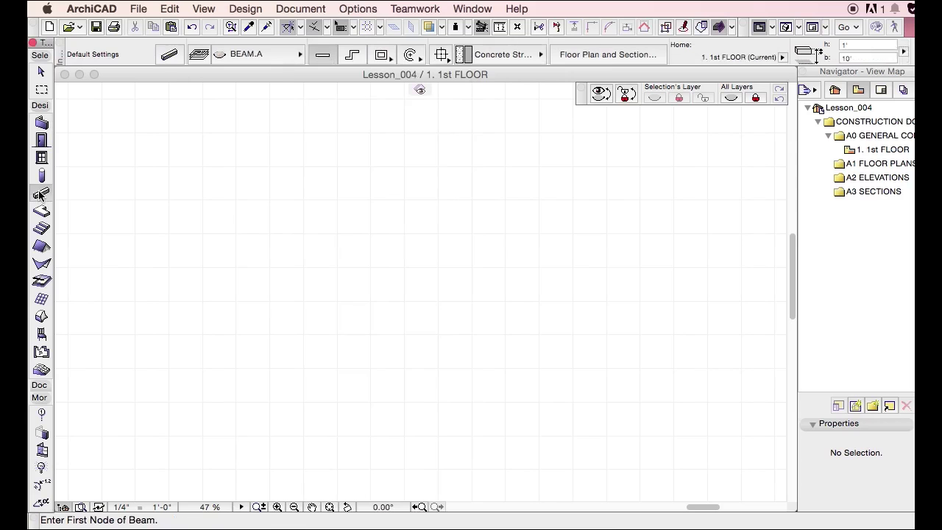
{"action": "left_click", "coordinate": [134, 196]}
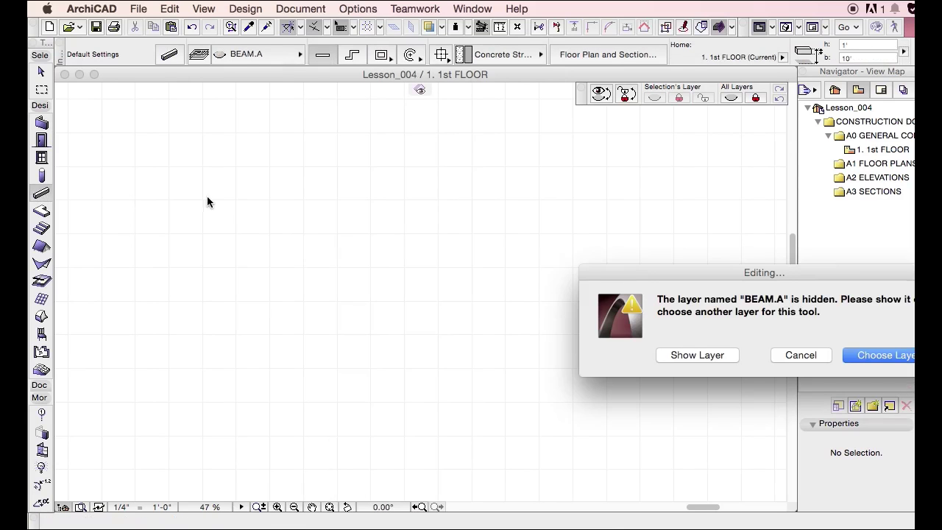
{"action": "key", "text": "Escape"}
{"action": "left_click", "coordinate": [233, 53]}
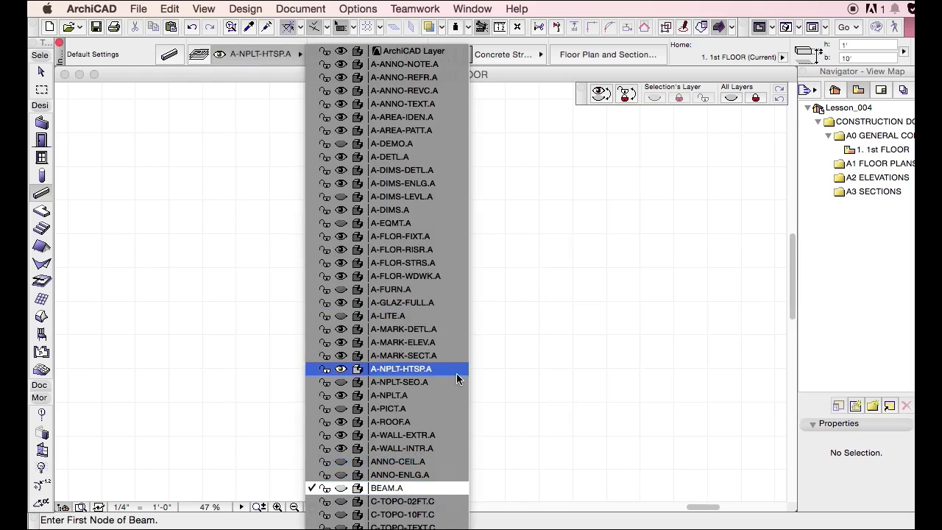
{"action": "left_click", "coordinate": [485, 245]}
Step: Open the layer settings and rename the S-SLAB layer as SLAB
{"action": "key", "text": "super+l"}
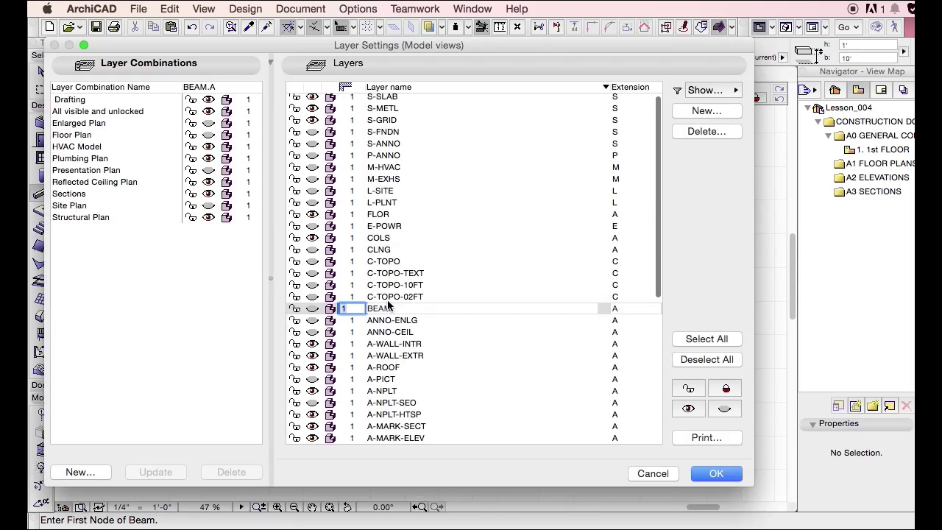
{"action": "left_click", "coordinate": [381, 99]}
{"action": "left_click", "coordinate": [375, 99]}
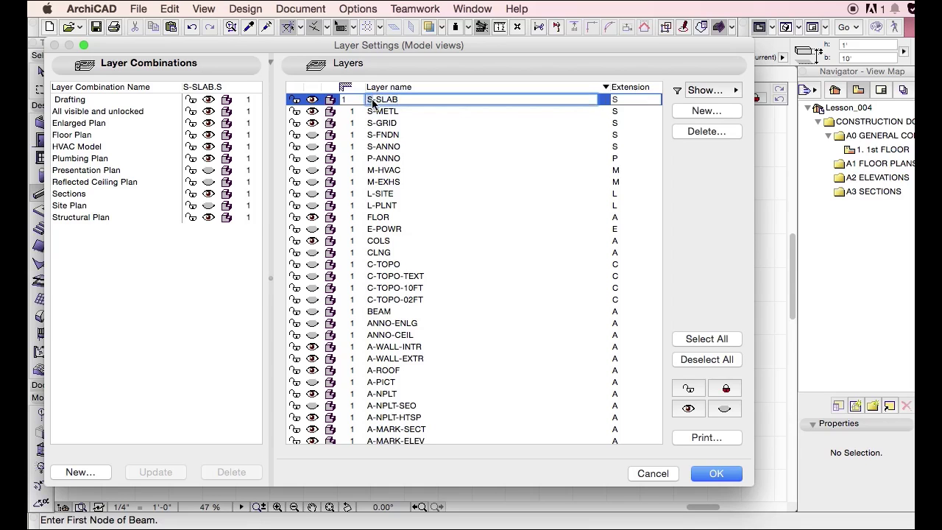
{"action": "key", "text": "Delete"}
{"action": "key", "text": "Delete"}
Step: Rename the S-GRID layer as GRID, keeping its extension S
{"action": "left_click", "coordinate": [382, 123]}
{"action": "left_click", "coordinate": [372, 127]}
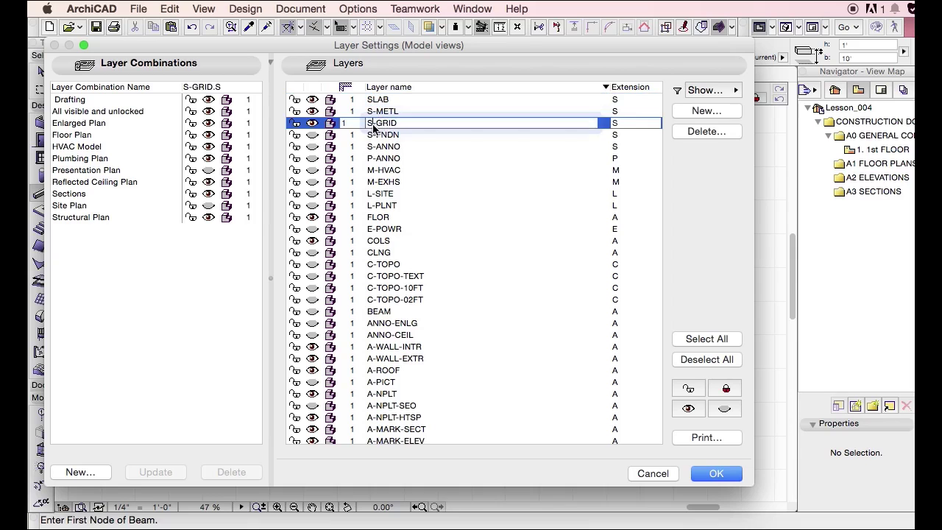
{"action": "double_click", "coordinate": [375, 123]}
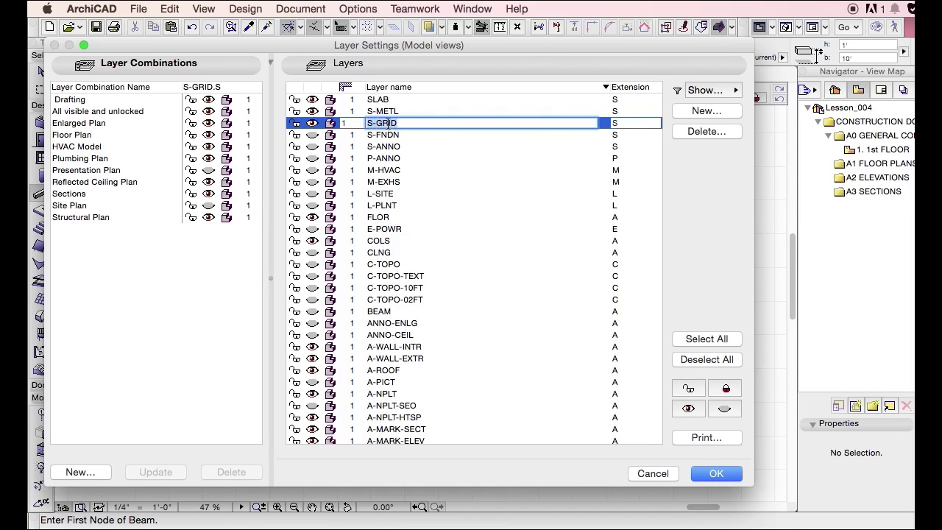
{"action": "left_click", "coordinate": [386, 123]}
{"action": "left_click_drag", "start_coordinate": [375, 123], "coordinate": [365, 123]}
{"action": "key", "text": "BackSpace"}
{"action": "key", "text": "BackSpace"}
{"action": "left_click", "coordinate": [639, 125]}
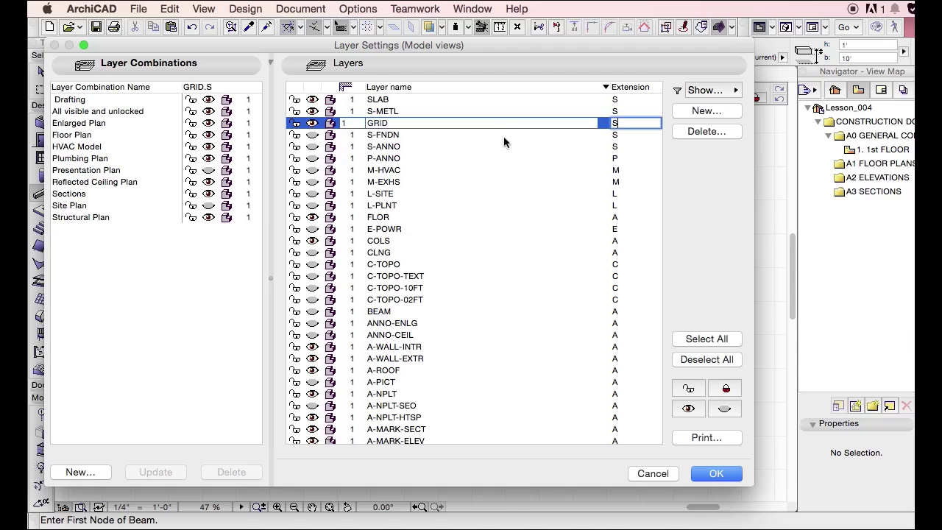
Step: Sort the layers by extension in ascending order and go to the start of the list
{"action": "left_click", "coordinate": [451, 131]}
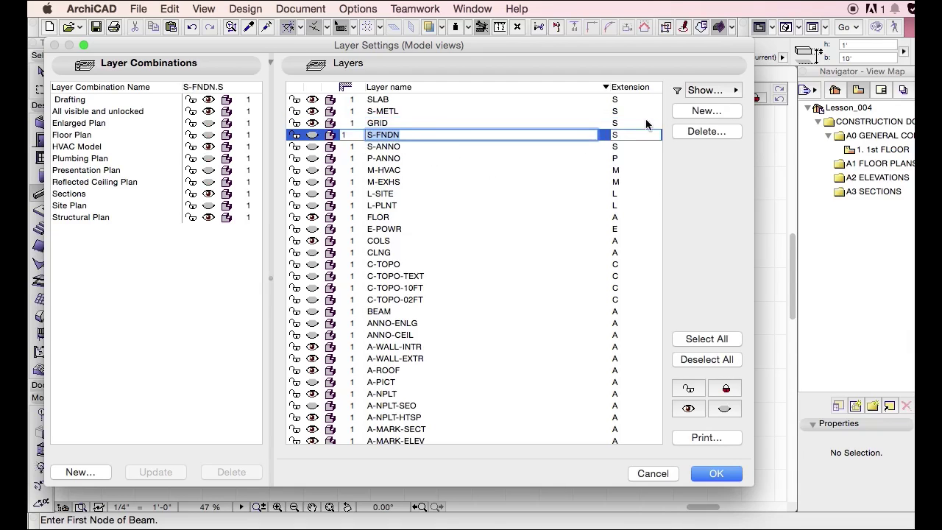
{"action": "left_click", "coordinate": [640, 87]}
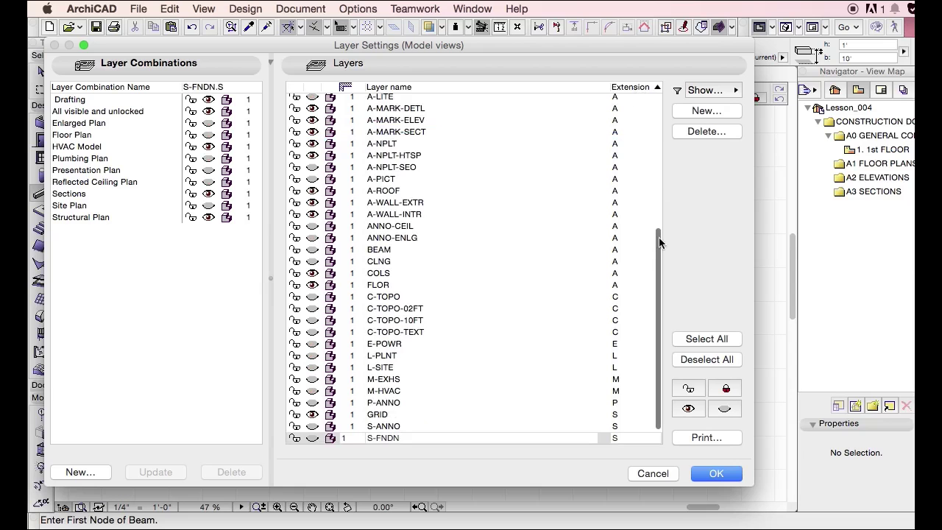
{"action": "left_click_drag", "start_coordinate": [657, 238], "coordinate": [664, 88]}
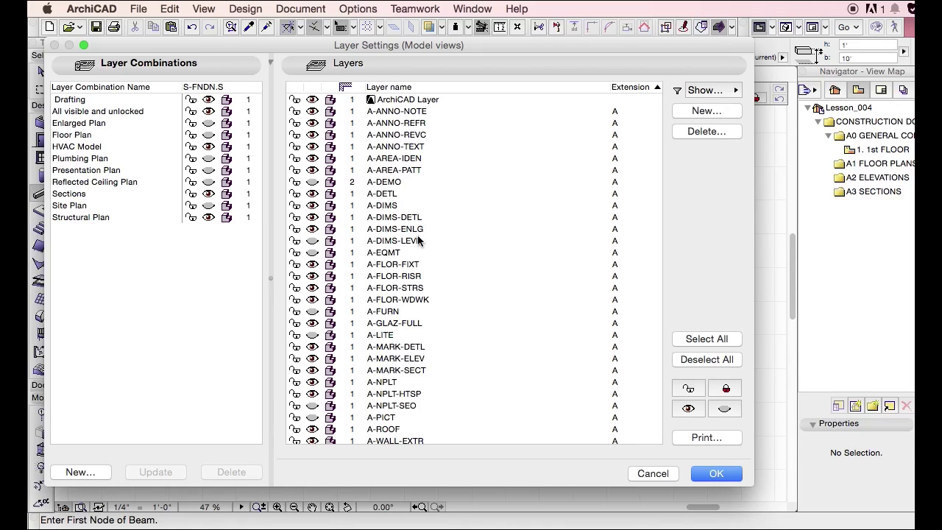
Step: Create two new layers named FLOOR.A-B and FLOOR.A-C
{"action": "left_click", "coordinate": [694, 111]}
{"action": "type", "text": "A"}
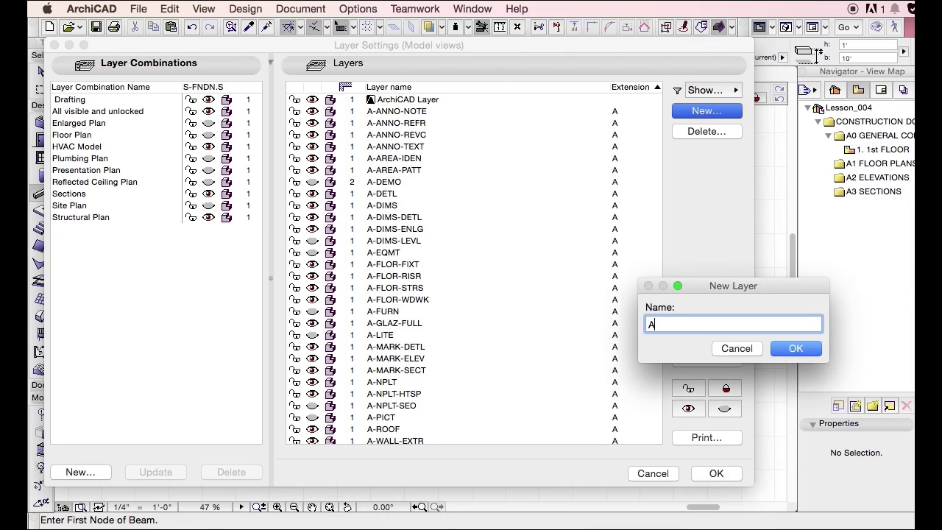
{"action": "type", "text": "FLOOR.A-B"}
{"action": "key", "text": "Return"}
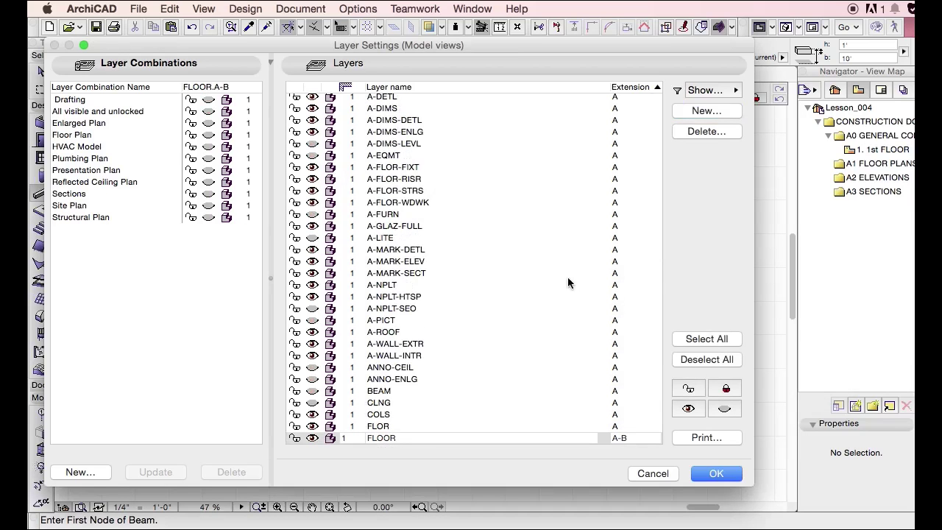
{"action": "left_click", "coordinate": [699, 111]}
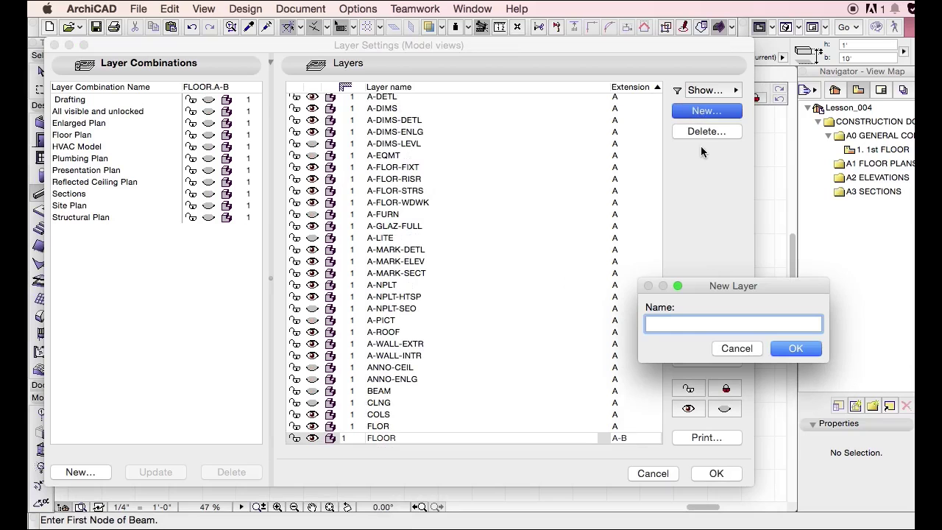
{"action": "type", "text": "FLOOR.A-C"}
{"action": "key", "text": "Return"}
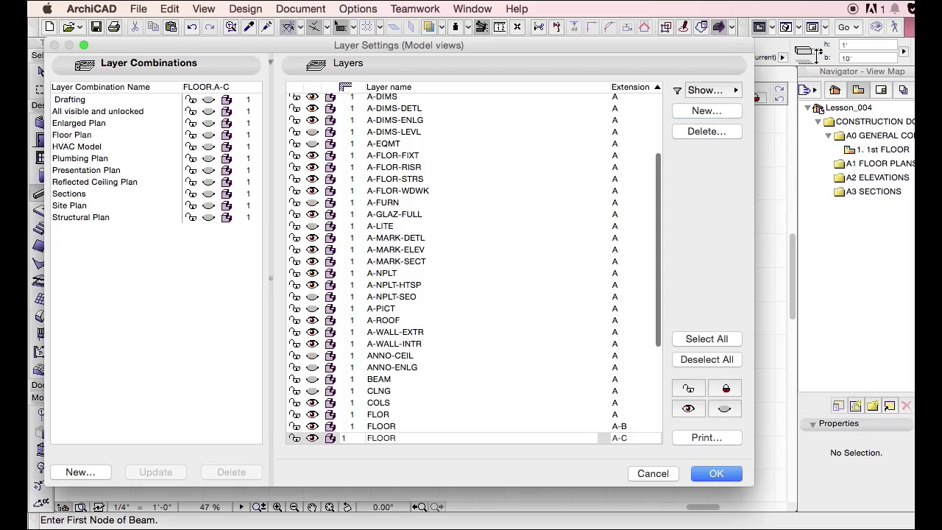
Step: Rename the FLOR layer with extension A as FLOOR to match the two option layers
{"action": "left_click", "coordinate": [426, 412]}
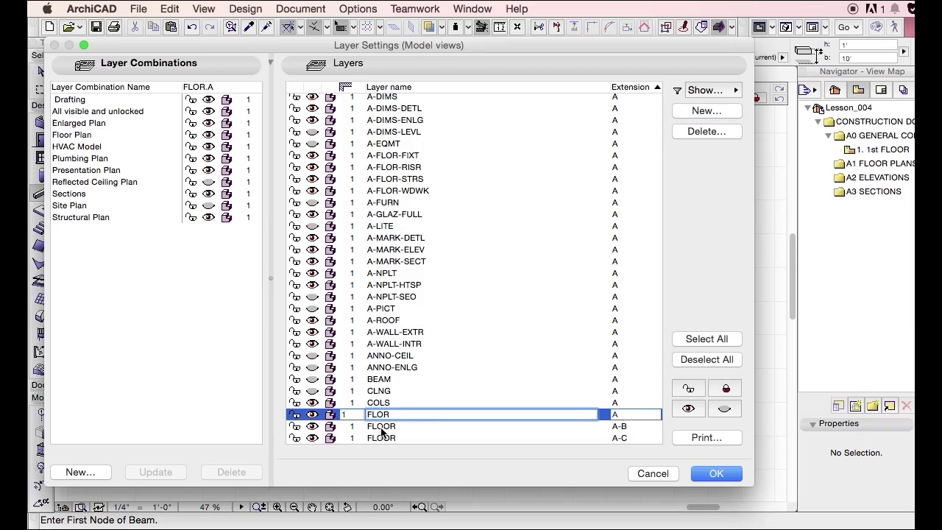
{"action": "type", "text": "O"}
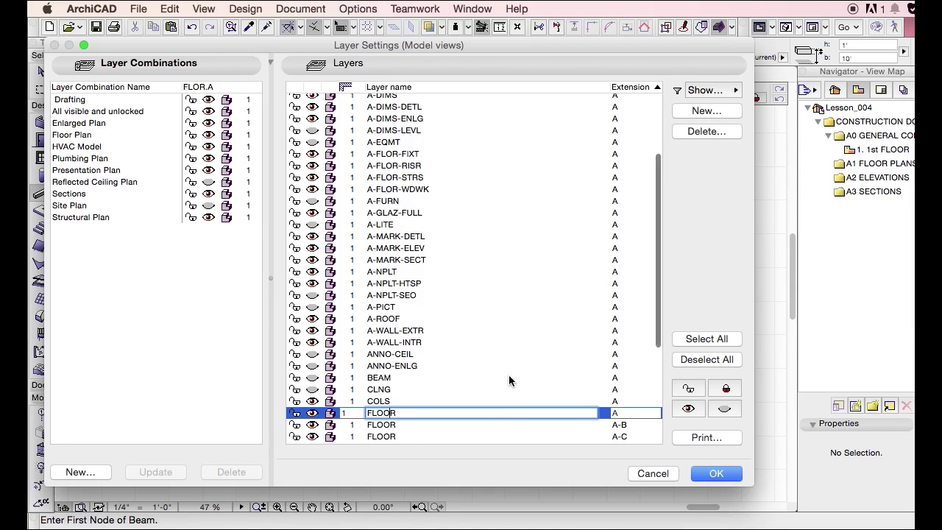
{"action": "scroll", "coordinate": [508, 375], "scroll_direction": "down", "scroll_amount": 5}
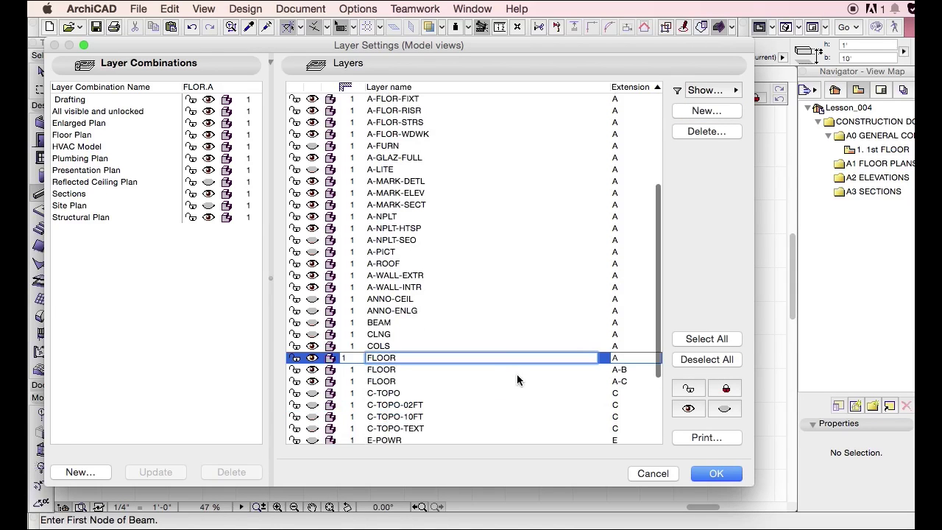
{"action": "left_click", "coordinate": [714, 475]}
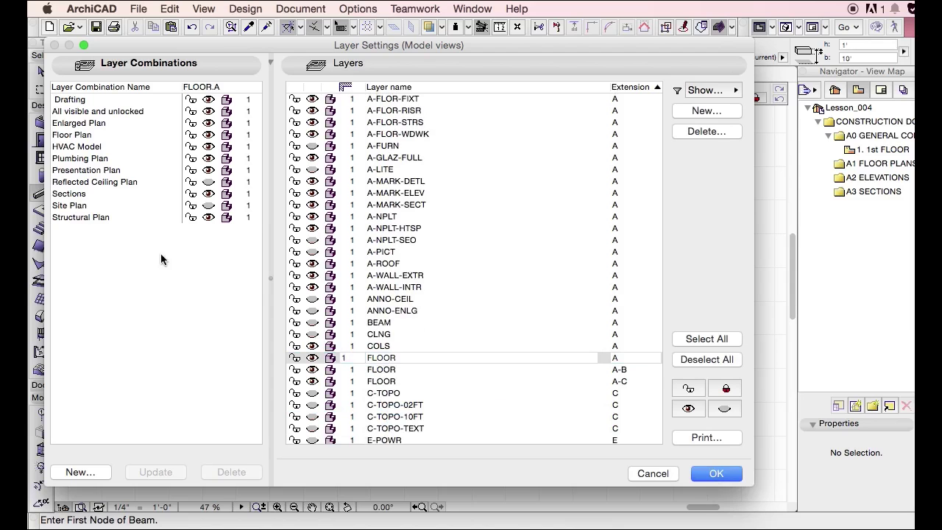
Step: Create a new layer combination named Floor Plan.b
{"action": "left_click", "coordinate": [80, 472]}
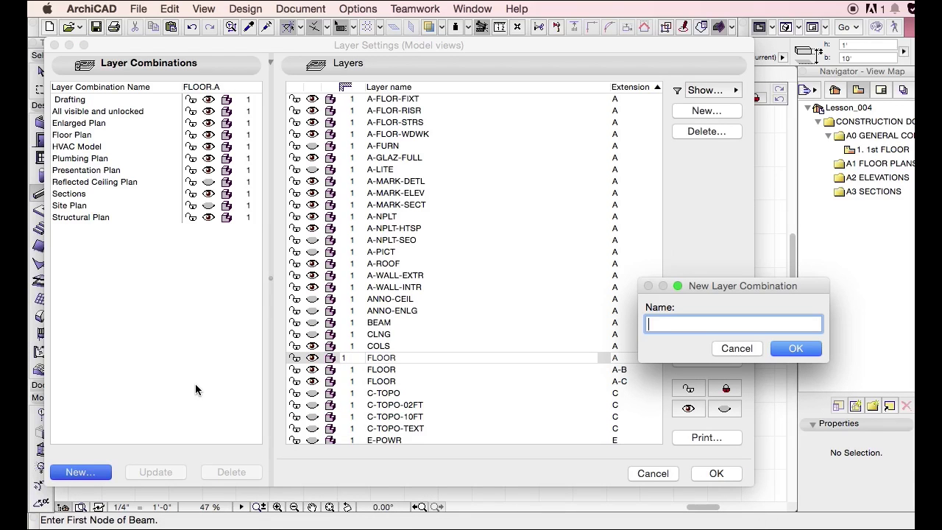
{"action": "type", "text": "floor"}
{"action": "key", "text": "BackSpace"}
{"action": "key", "text": "BackSpace"}
{"action": "key", "text": "BackSpace"}
{"action": "type", "text": "Fllor Plan"}
{"action": "key", "text": "Return"}
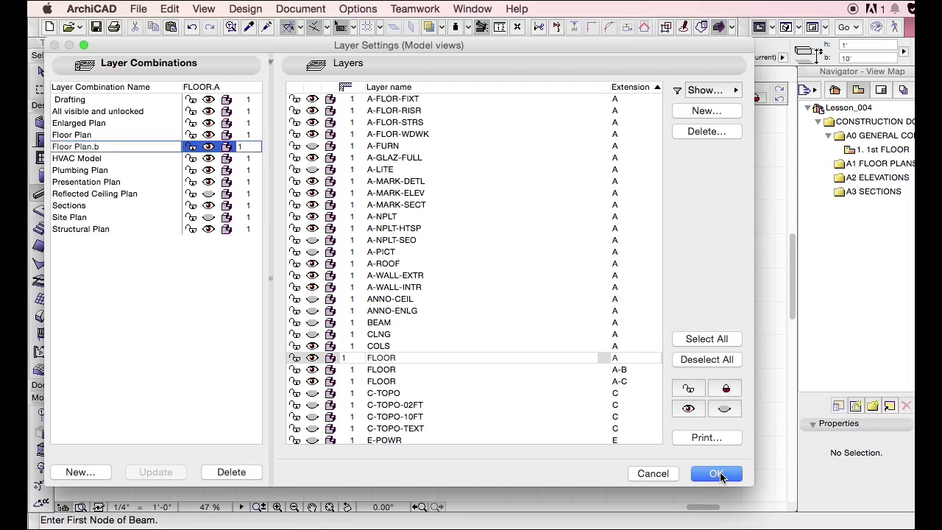
Step: Hide the FLOOR layers with extensions A and A-C, change extension A to A-A, and update the Floor Plan.b combination
{"action": "left_click", "coordinate": [312, 357]}
{"action": "left_click", "coordinate": [312, 381]}
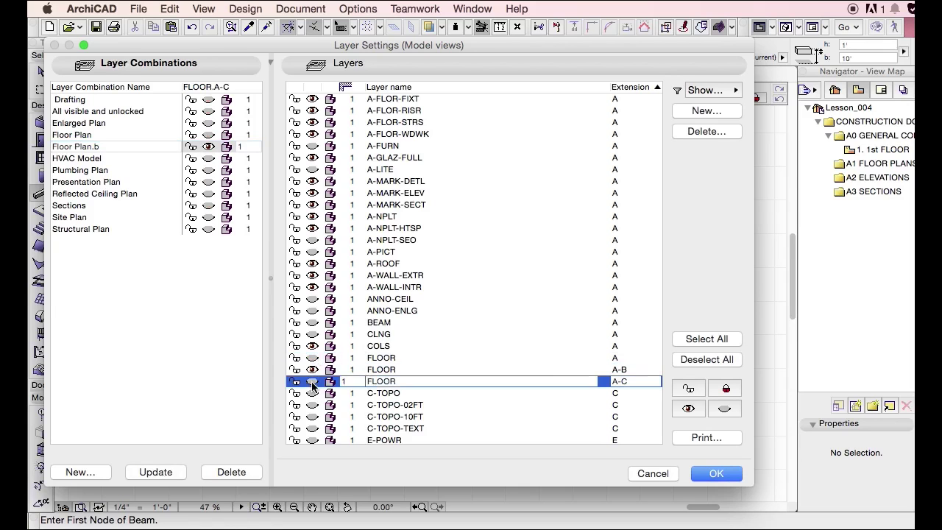
{"action": "left_click", "coordinate": [638, 356]}
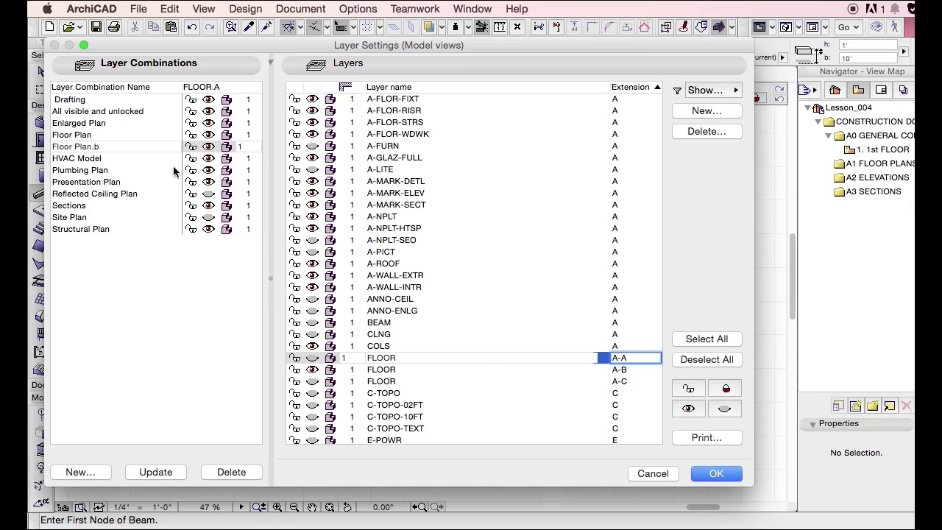
{"action": "left_click", "coordinate": [156, 472]}
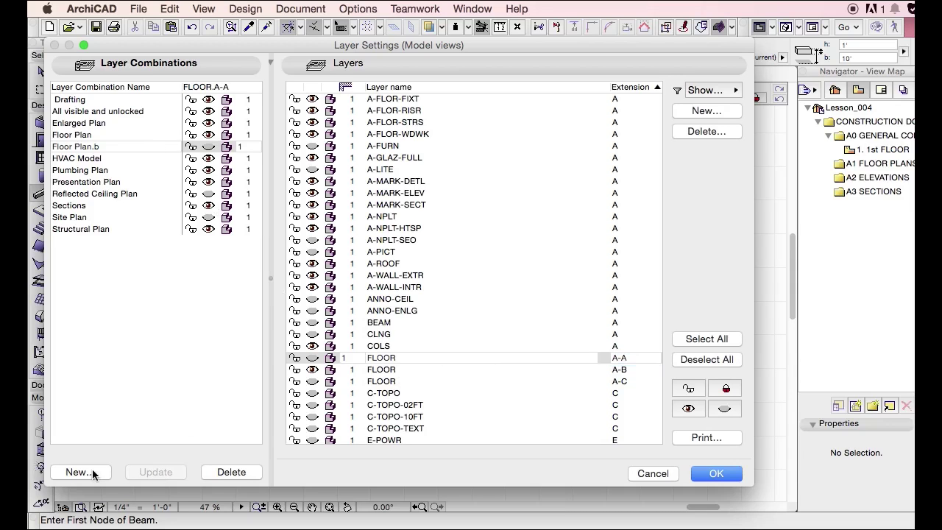
Step: Hide FLOOR.A-B, show FLOOR.A-C, and save this visibility as a new layer combination named Floor Plan.c
{"action": "left_click", "coordinate": [313, 371]}
{"action": "left_click", "coordinate": [72, 475]}
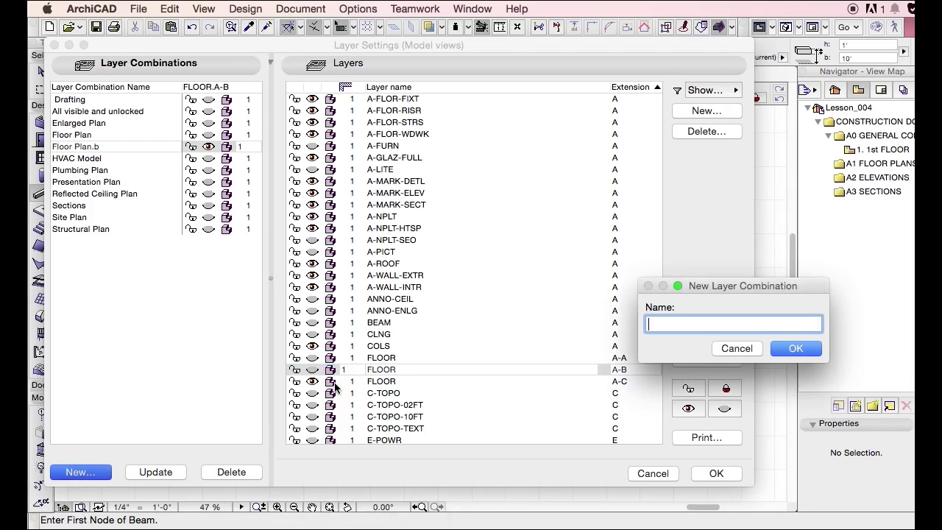
{"action": "type", "text": "Floor Plan.c"}
{"action": "key", "text": "Return"}
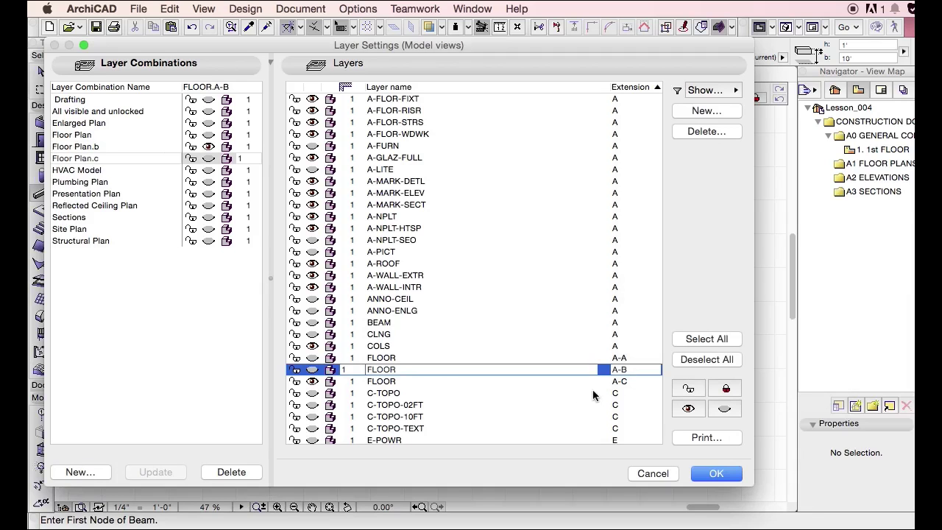
Step: Set the intersection group number of FLOOR.A-B and FLOOR.A-A to 2 for the Floor Plan.c combination
{"action": "double_click", "coordinate": [352, 371]}
{"action": "type", "text": "2"}
{"action": "double_click", "coordinate": [352, 359]}
{"action": "type", "text": "2"}
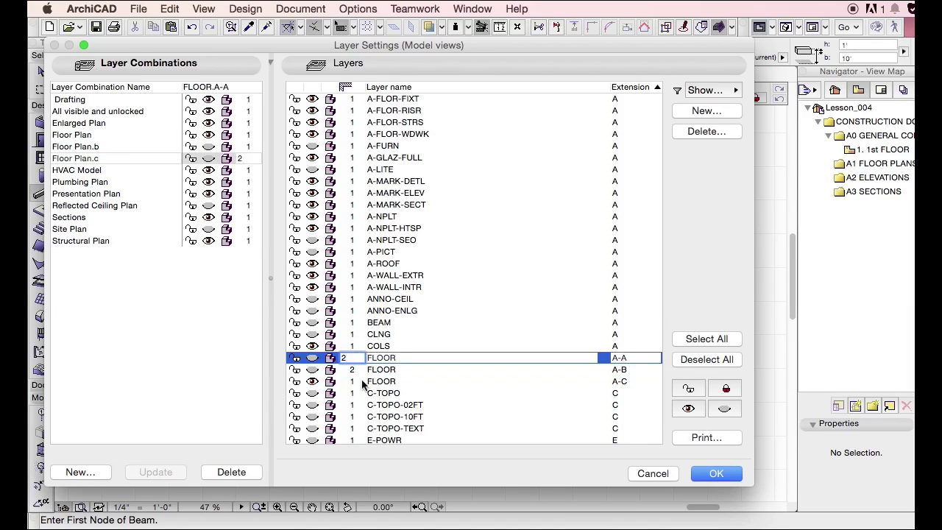
Step: Select the Floor Plan.b combination, set the intersection group number of FLOOR.A-A and FLOOR.A-C to 2, and accept the layer settings
{"action": "left_click", "coordinate": [147, 146]}
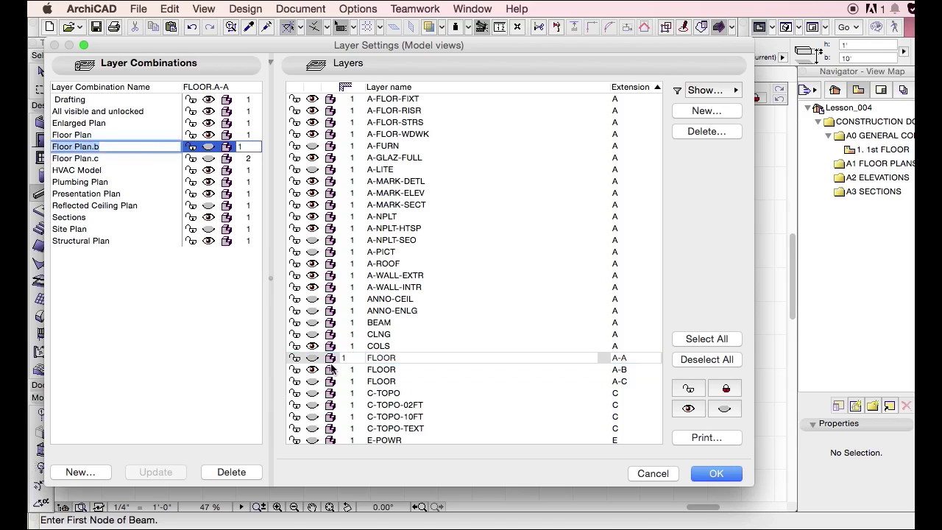
{"action": "double_click", "coordinate": [357, 358]}
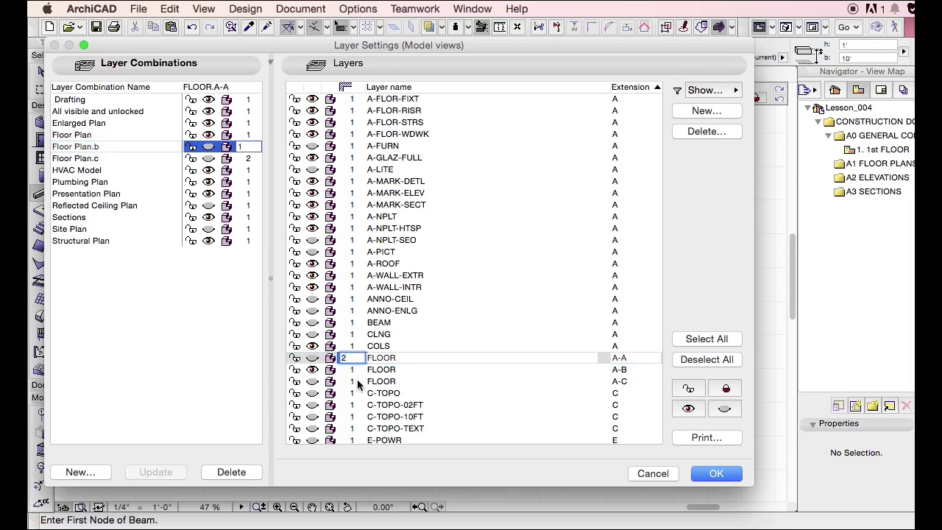
{"action": "double_click", "coordinate": [357, 380]}
{"action": "type", "text": "2"}
{"action": "left_click", "coordinate": [715, 473]}
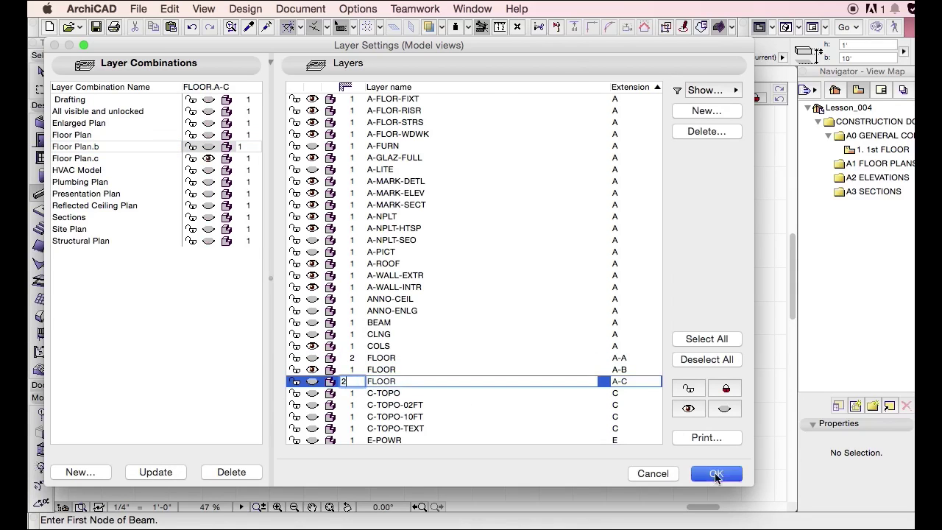
Step: Activate the Wall tool, show its hidden FLOOR.A-A layer, and place the first point of a wall
{"action": "key", "text": "w"}
{"action": "left_click", "coordinate": [284, 304]}
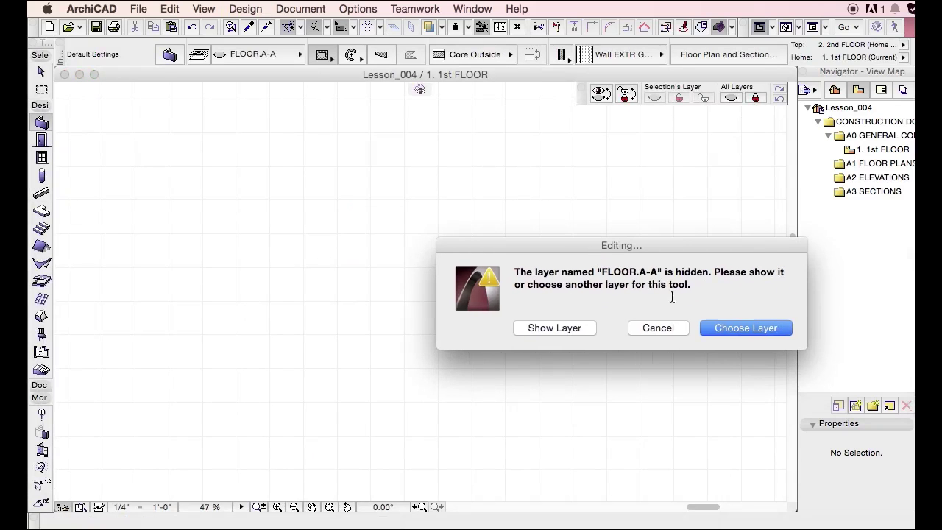
{"action": "left_click", "coordinate": [582, 327]}
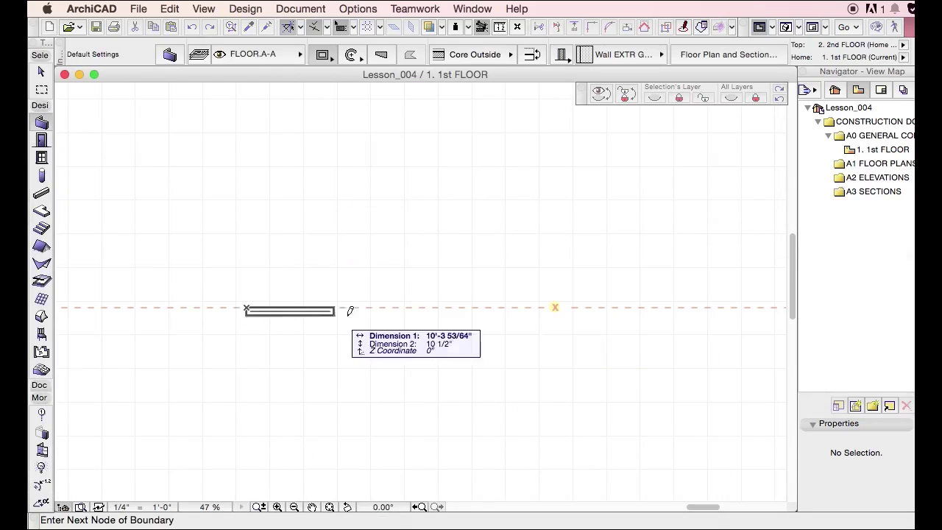
Step: Switch the wall geometry method to chained and draw a straight horizontal wall on FLOOR.A-A
{"action": "key", "text": "g"}
{"action": "key", "text": "g"}
{"action": "key", "text": "g"}
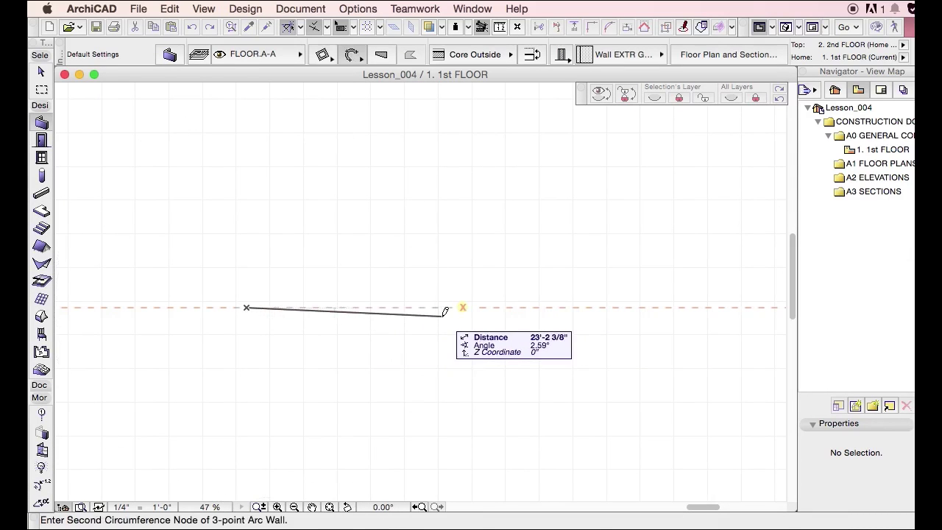
{"action": "left_click", "coordinate": [324, 55]}
{"action": "left_click", "coordinate": [246, 308]}
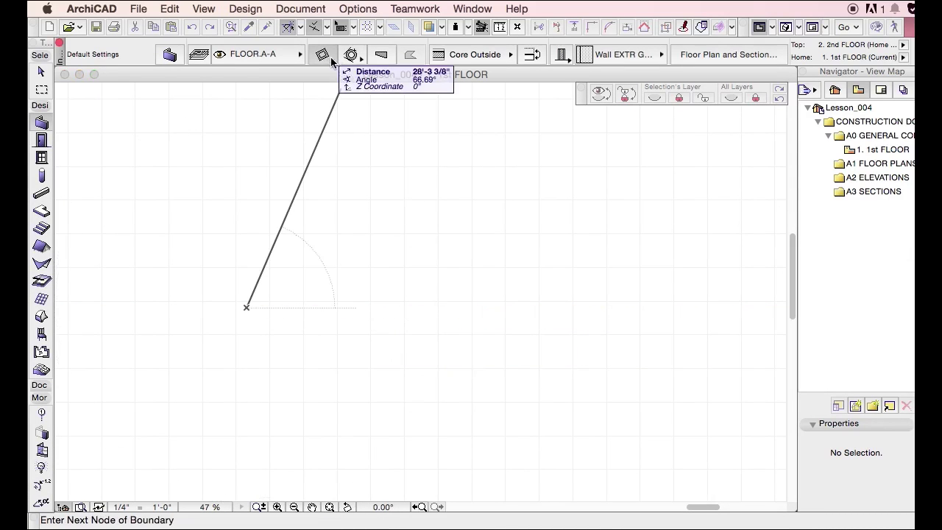
{"action": "left_click", "coordinate": [324, 55]}
{"action": "left_click", "coordinate": [358, 70]}
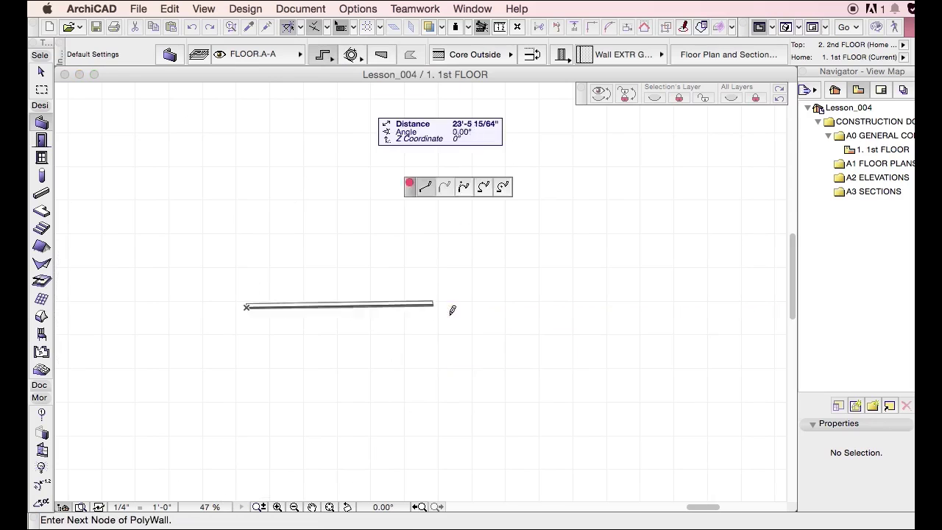
{"action": "left_click", "coordinate": [554, 305]}
{"action": "left_click", "coordinate": [554, 305]}
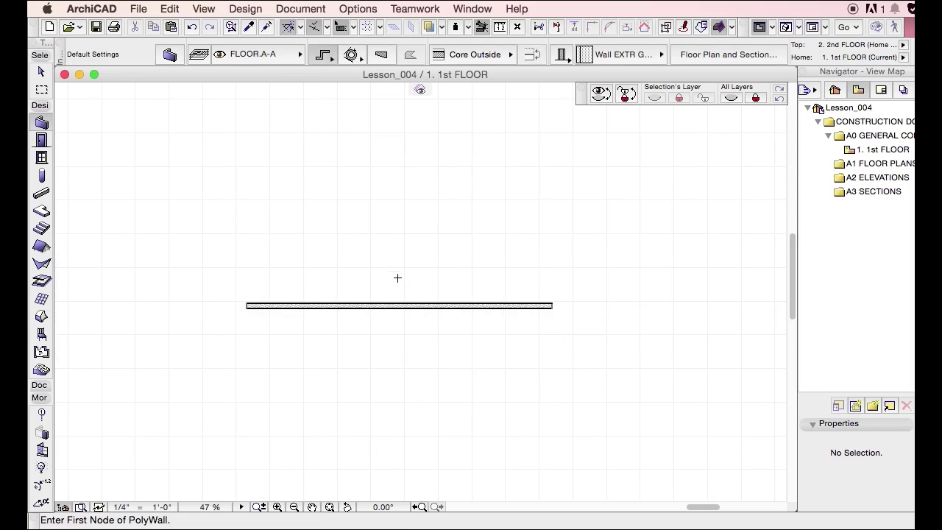
{"action": "scroll", "coordinate": [401, 272], "scroll_direction": "up", "scroll_amount": 3}
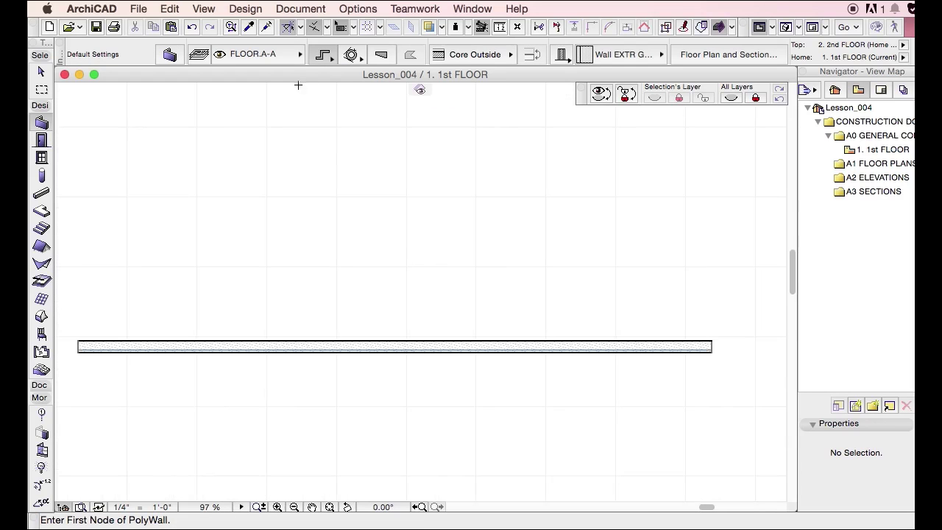
Step: Apply the Floor Plan.c layer combination through the layer settings
{"action": "key", "text": "super+l"}
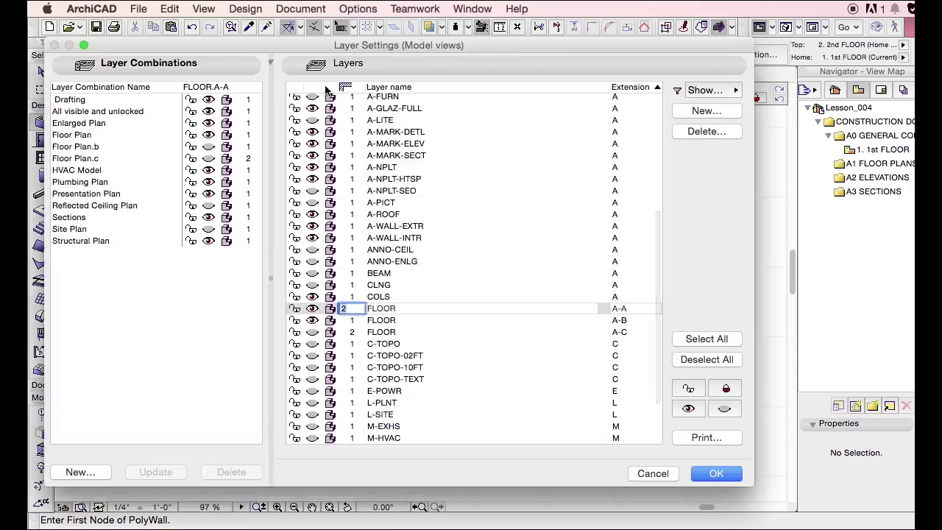
{"action": "left_click", "coordinate": [102, 157]}
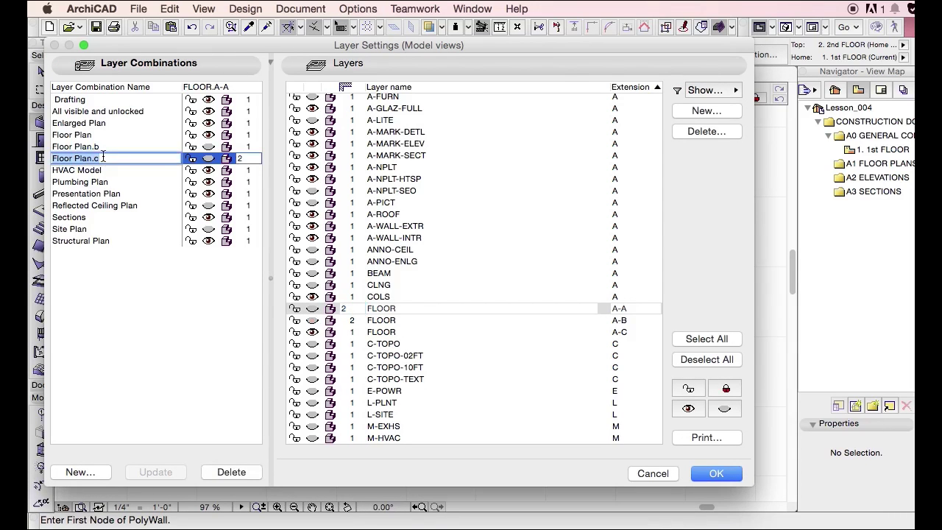
{"action": "key", "text": "Return"}
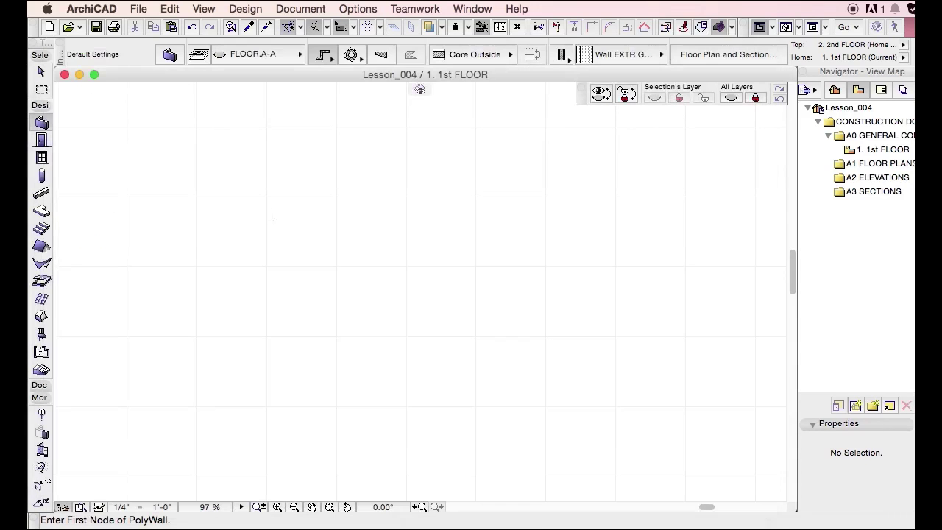
Step: Set the wall layer to FLOOR.A-B, show that layer, and draw a straight horizontal wall on it
{"action": "left_click", "coordinate": [266, 50]}
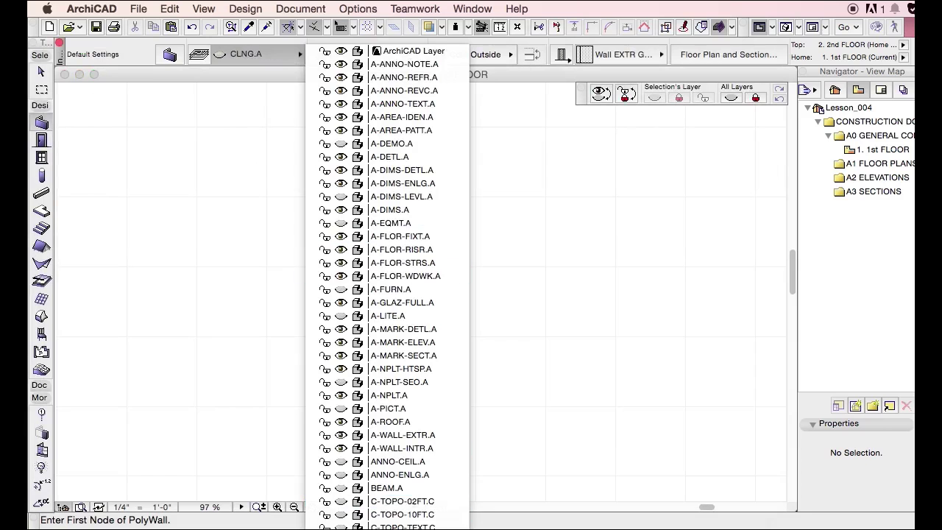
{"action": "left_click", "coordinate": [405, 276]}
{"action": "left_click", "coordinate": [410, 258]}
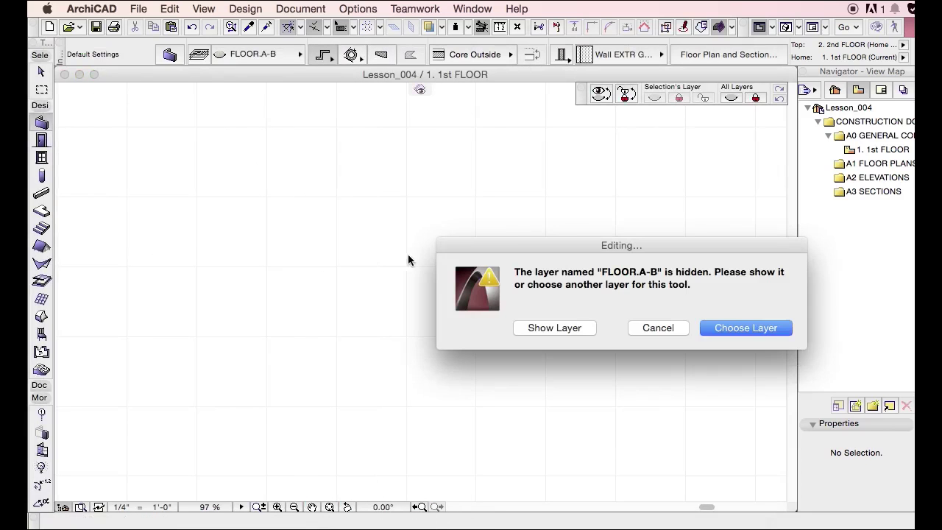
{"action": "left_click", "coordinate": [559, 329]}
{"action": "left_click", "coordinate": [146, 239]}
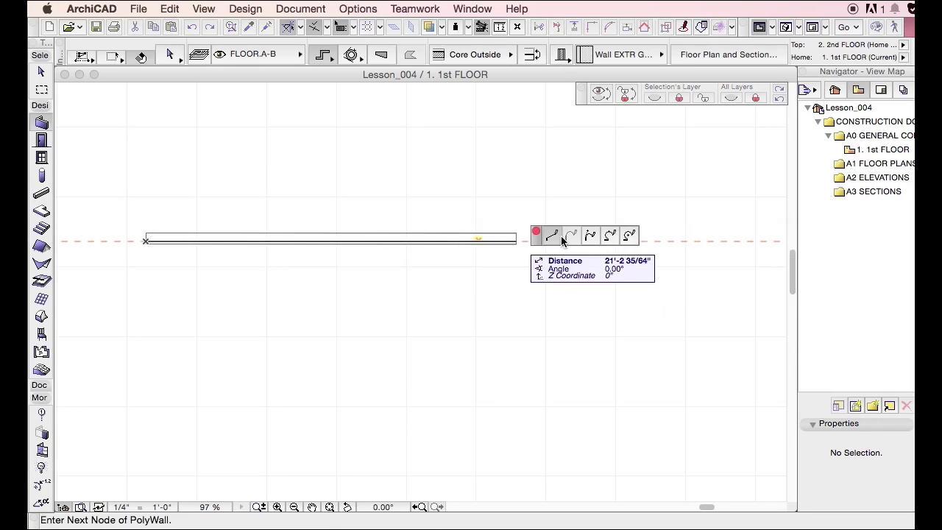
{"action": "double_click", "coordinate": [498, 237]}
Step: Set the wall layer to FLOOR.A-C and draw a vertical wall crossing the horizontal FLOOR.A-B wall
{"action": "left_click", "coordinate": [275, 56]}
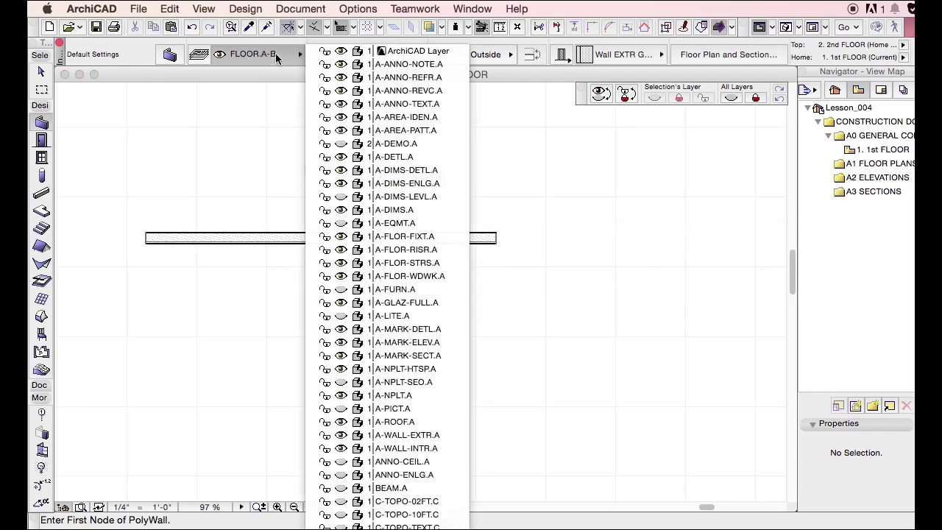
{"action": "left_click", "coordinate": [357, 526]}
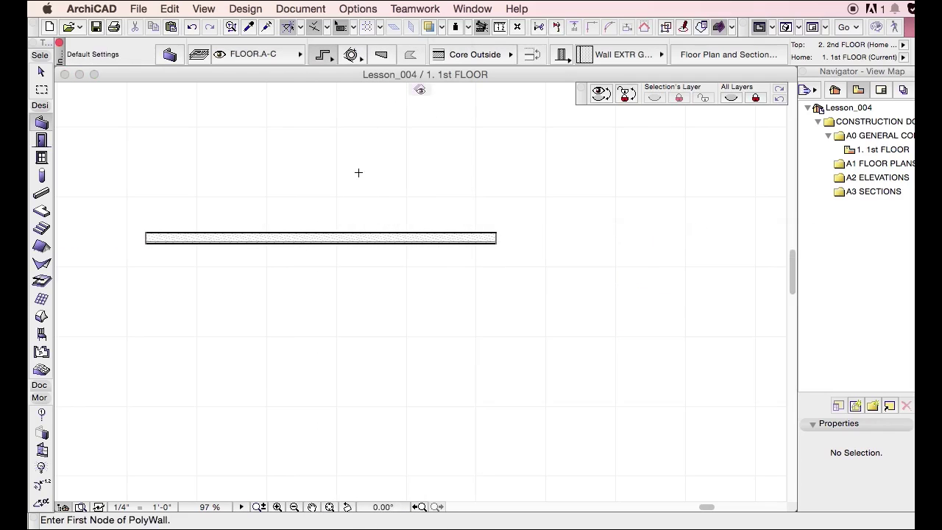
{"action": "left_click", "coordinate": [359, 160]}
{"action": "double_click", "coordinate": [361, 338]}
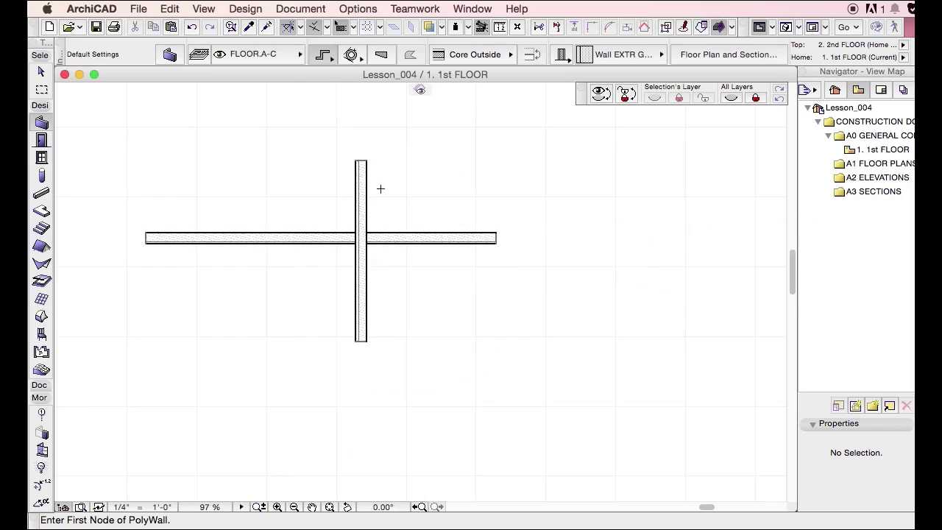
Step: Copy the vertical FLOOR.A-C wall to its left across the horizontal wall and assign the copy to FLOOR.A-B
{"action": "scroll", "coordinate": [381, 189], "scroll_direction": "up", "scroll_amount": 3}
{"action": "left_click", "coordinate": [352, 245], "text": "shift"}
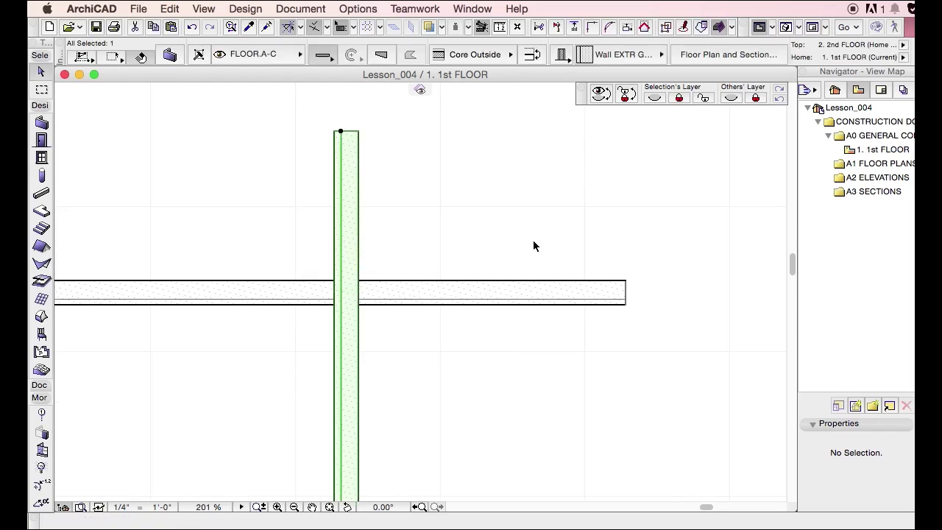
{"action": "scroll", "coordinate": [532, 246], "scroll_direction": "down", "scroll_amount": 1}
{"action": "left_click", "coordinate": [405, 229]}
{"action": "left_click", "coordinate": [250, 236]}
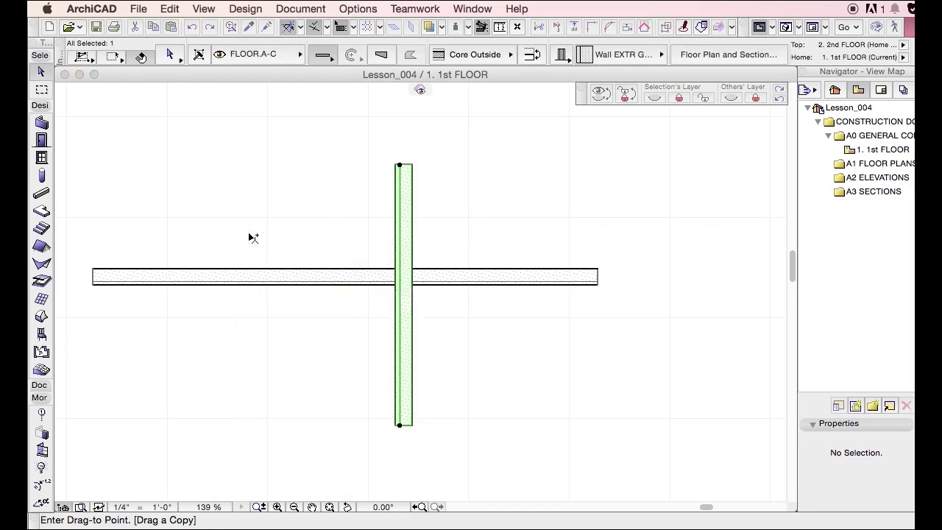
{"action": "left_click", "coordinate": [243, 55]}
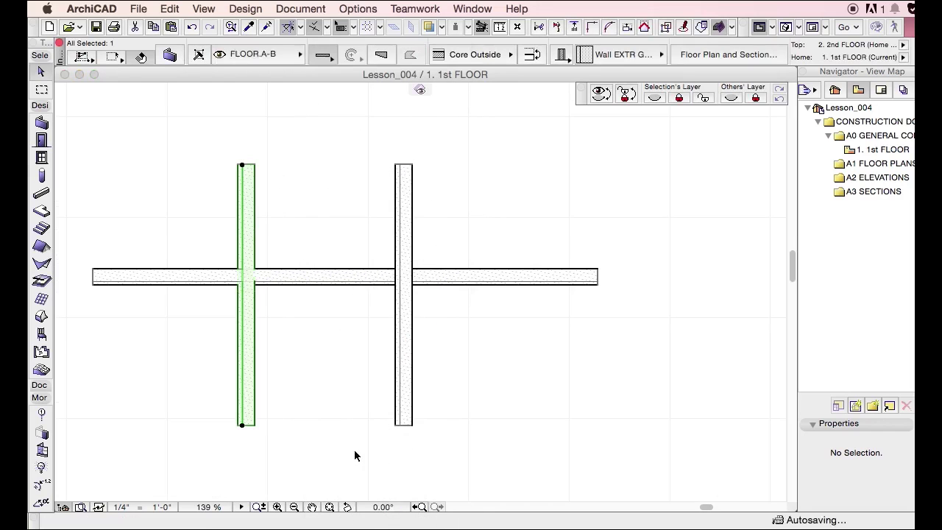
Step: Examine how the horizontal wall intersects the FLOOR.A-B and FLOOR.A-C vertical walls by selecting them in turn
{"action": "key", "text": "Escape"}
{"action": "left_click", "coordinate": [220, 240]}
{"action": "left_click", "coordinate": [286, 277]}
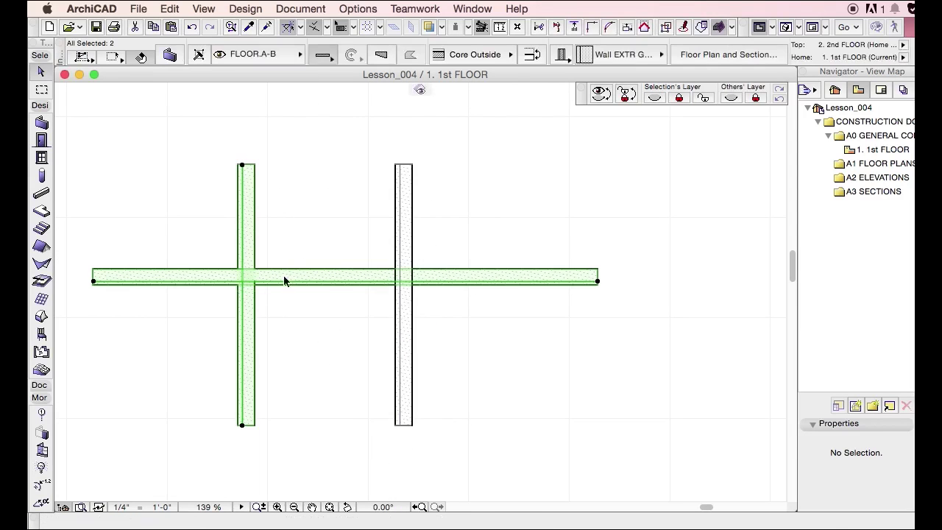
{"action": "left_click", "coordinate": [412, 328]}
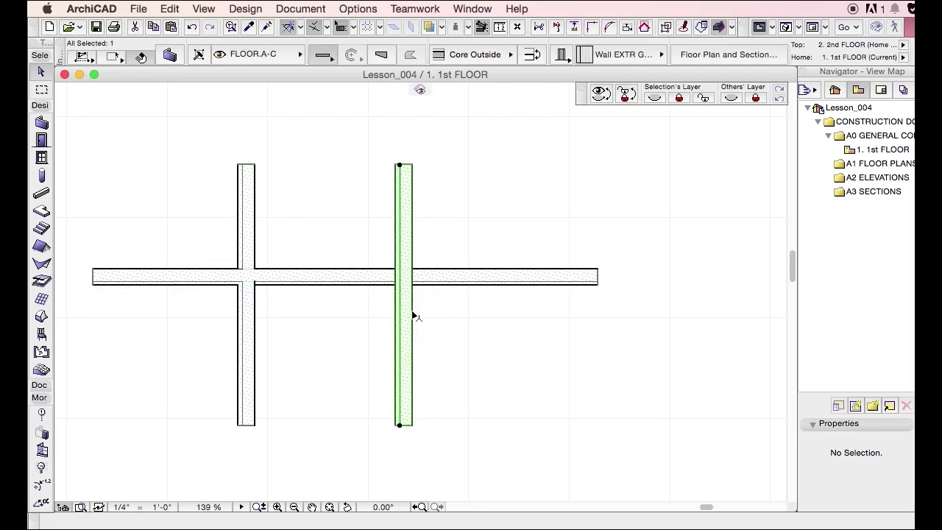
{"action": "left_click", "coordinate": [414, 316]}
{"action": "left_click", "coordinate": [267, 301]}
{"action": "left_click", "coordinate": [275, 305]}
{"action": "left_click", "coordinate": [225, 259]}
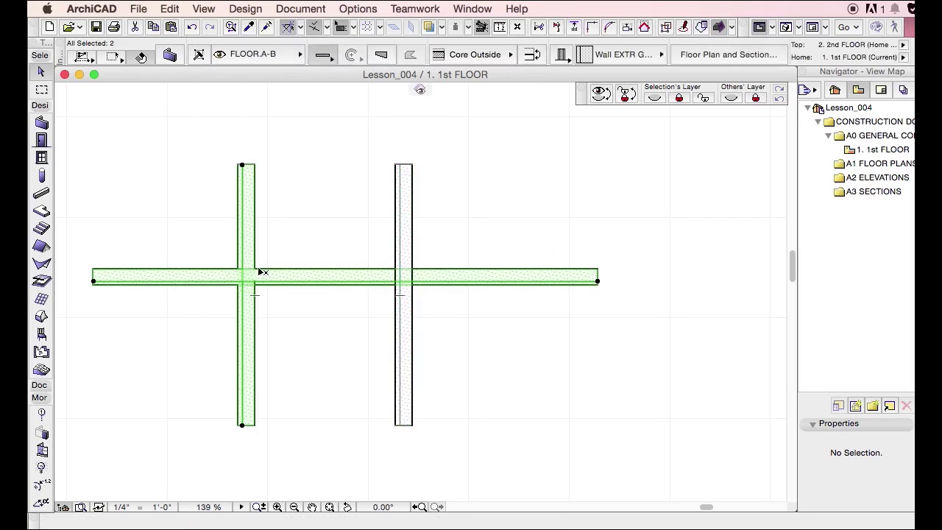
{"action": "mouse_move", "coordinate": [259, 271]}
{"action": "left_click", "coordinate": [475, 320]}
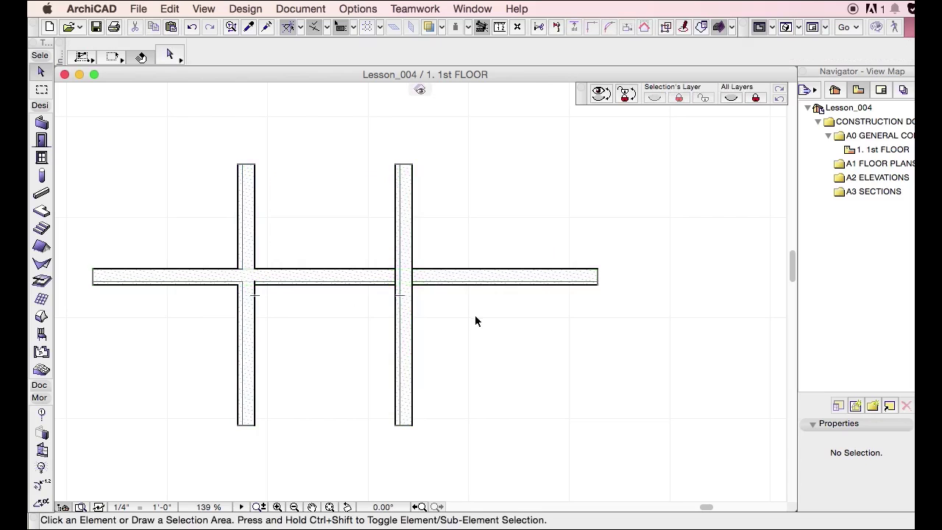
{"action": "left_click", "coordinate": [404, 320]}
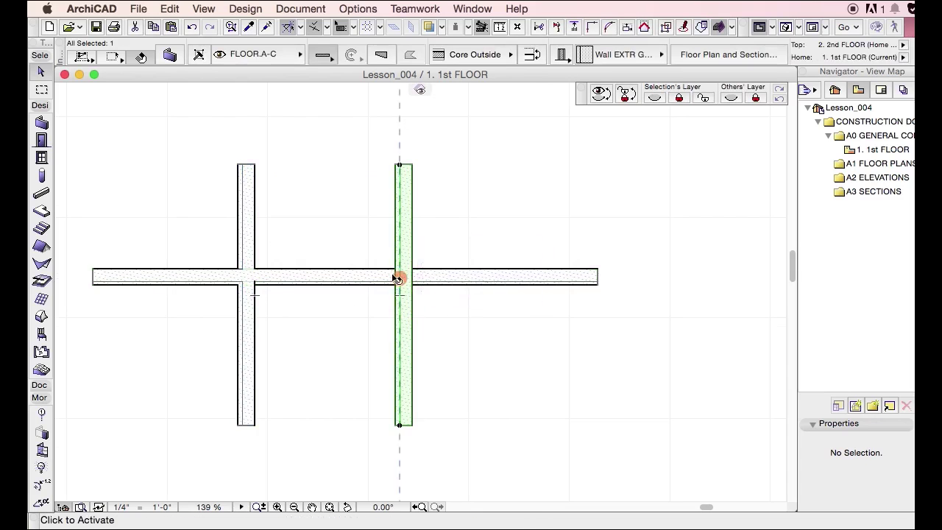
{"action": "scroll", "coordinate": [401, 274], "scroll_direction": "up", "scroll_amount": 3}
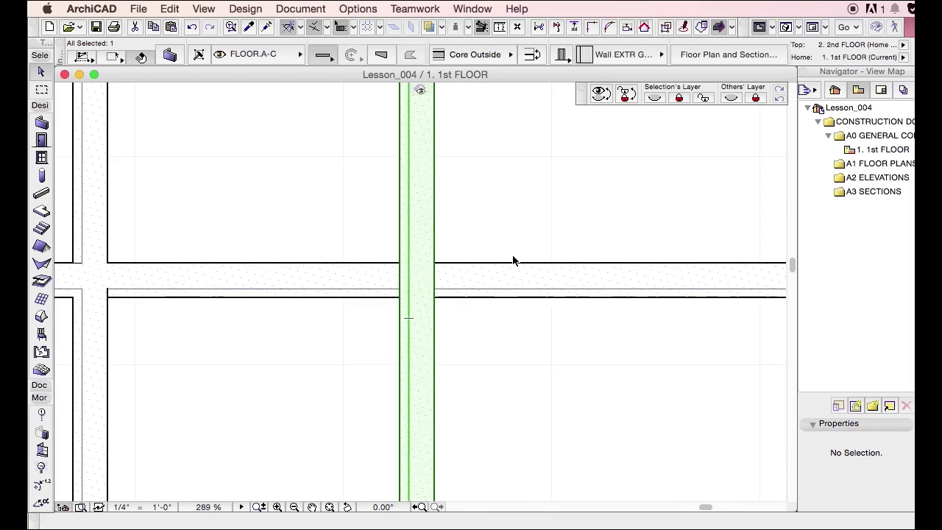
{"action": "scroll", "coordinate": [451, 246], "scroll_direction": "down", "scroll_amount": 2}
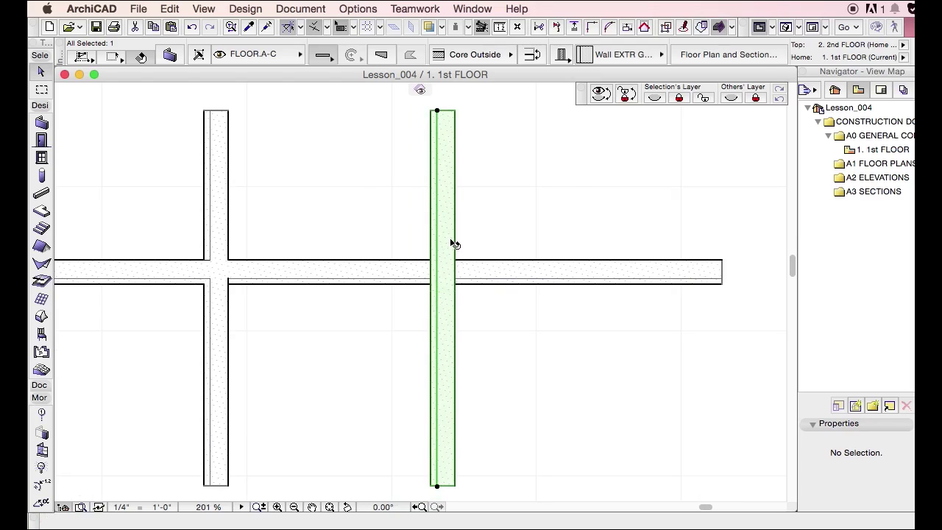
Step: Check the intersection group numbers of the FLOOR layers and inspect the crossing of the FLOOR.A-B and FLOOR.A-C walls
{"action": "key", "text": "super+l"}
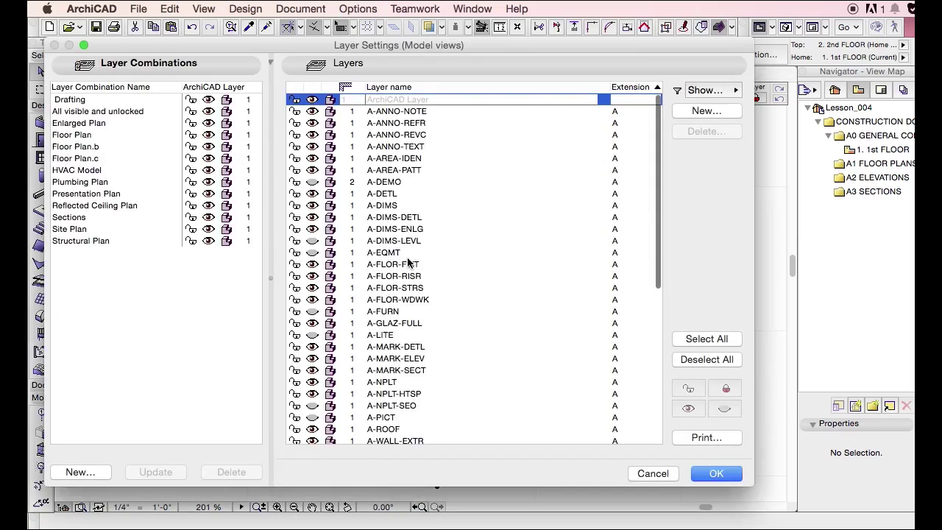
{"action": "scroll", "coordinate": [412, 279], "scroll_direction": "down", "scroll_amount": 5}
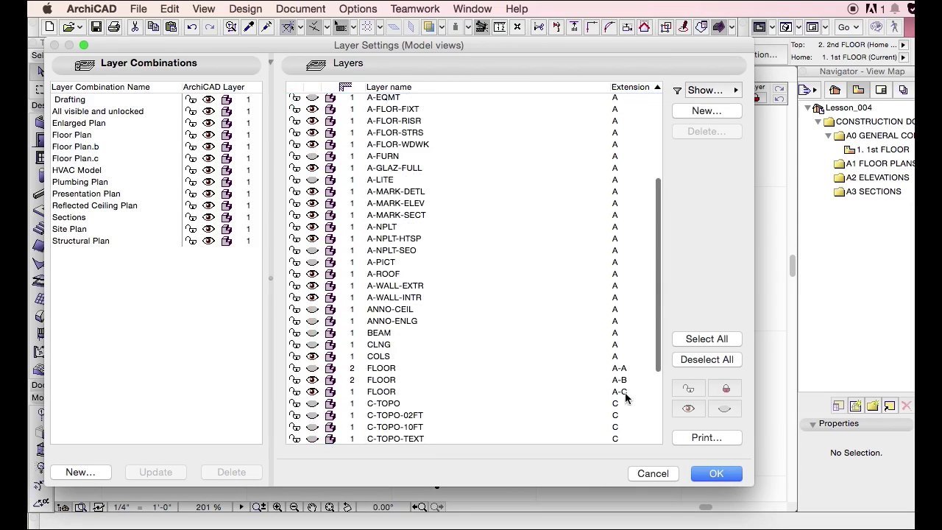
{"action": "key", "text": "Return"}
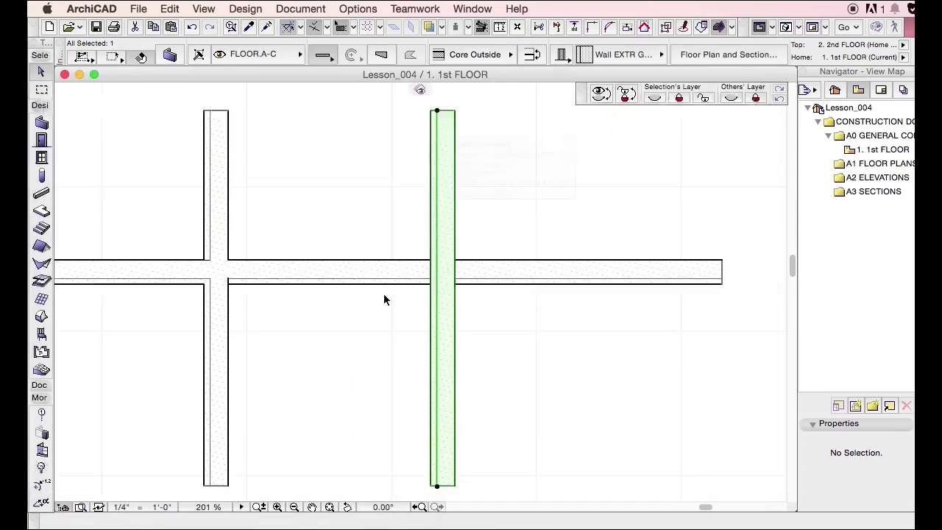
{"action": "left_click", "coordinate": [490, 312]}
{"action": "left_click_drag", "start_coordinate": [487, 307], "coordinate": [399, 229]}
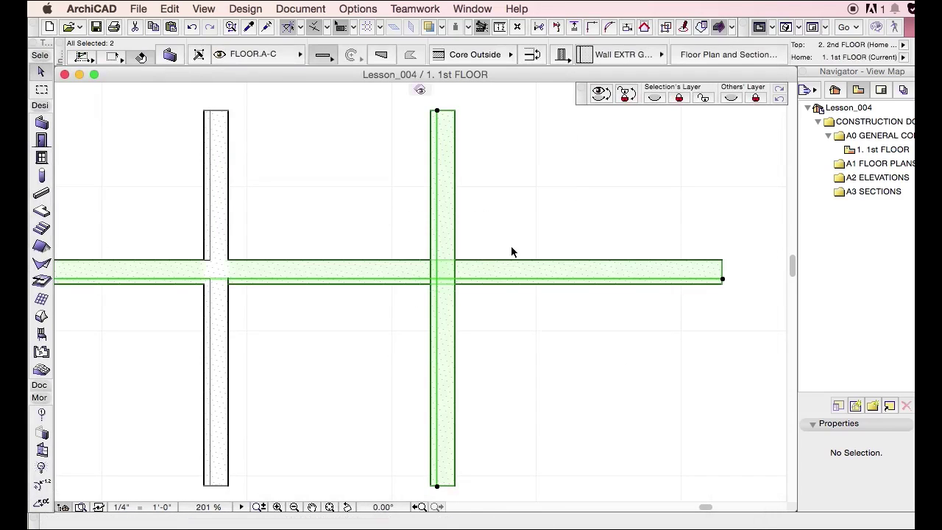
{"action": "scroll", "coordinate": [556, 232], "scroll_direction": "down", "scroll_amount": 2}
{"action": "left_click", "coordinate": [500, 208]}
{"action": "scroll", "coordinate": [501, 208], "scroll_direction": "up", "scroll_amount": 3}
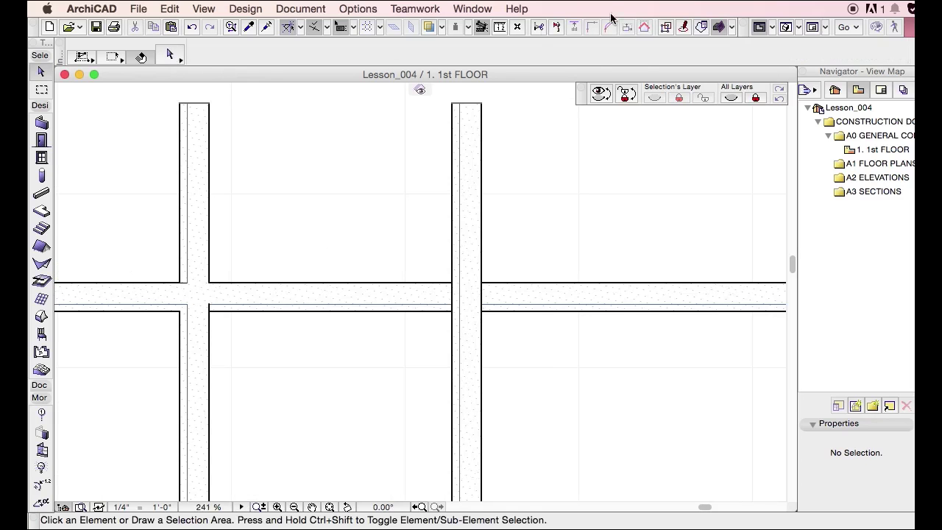
Step: Display the Quick Options palette over the drawing's upper right area and apply the Floor Plan.c layer combination with it
{"action": "left_click", "coordinate": [471, 9]}
{"action": "mouse_move", "coordinate": [474, 79]}
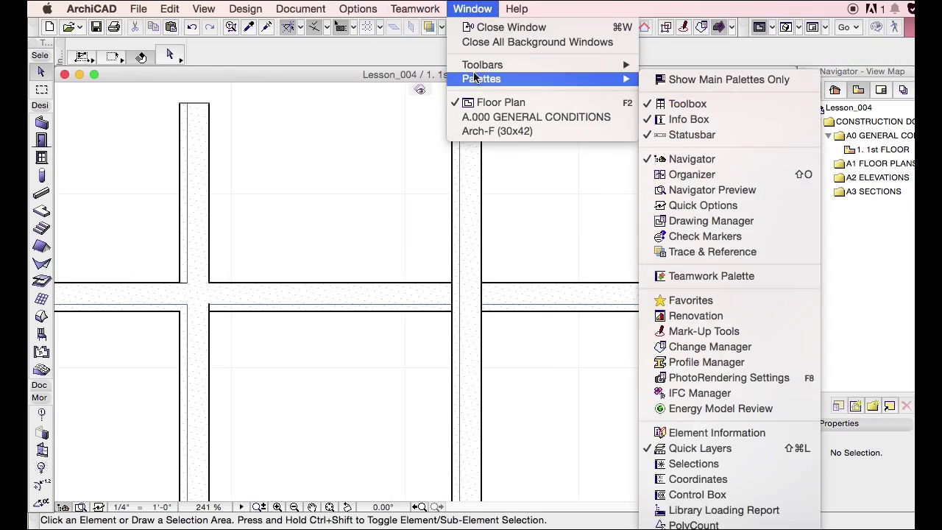
{"action": "left_click", "coordinate": [750, 207]}
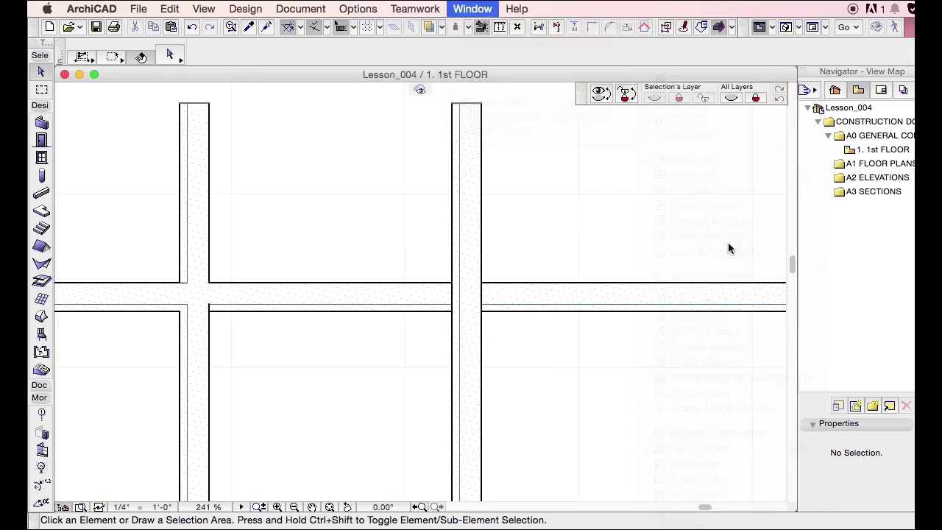
{"action": "left_click_drag", "start_coordinate": [429, 500], "coordinate": [723, 130]}
{"action": "left_click", "coordinate": [718, 142]}
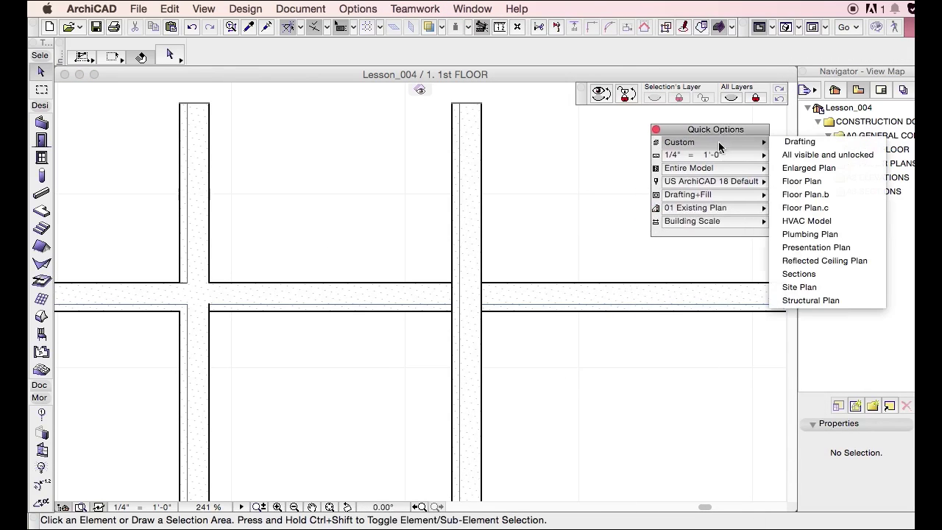
{"action": "left_click", "coordinate": [833, 207]}
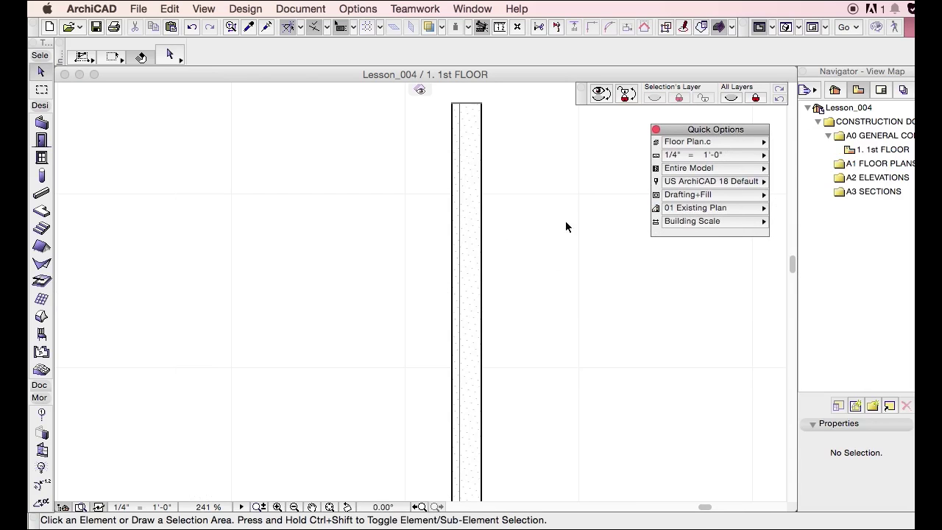
Step: Check which layer the vertical wall is on and apply the Floor Plan.b layer combination
{"action": "left_click", "coordinate": [465, 166]}
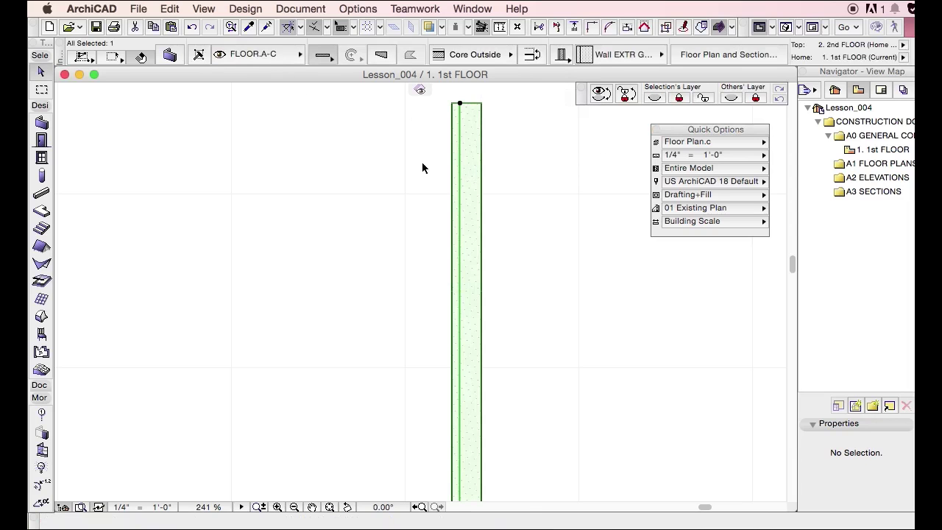
{"action": "left_click", "coordinate": [682, 143]}
{"action": "left_click", "coordinate": [802, 194]}
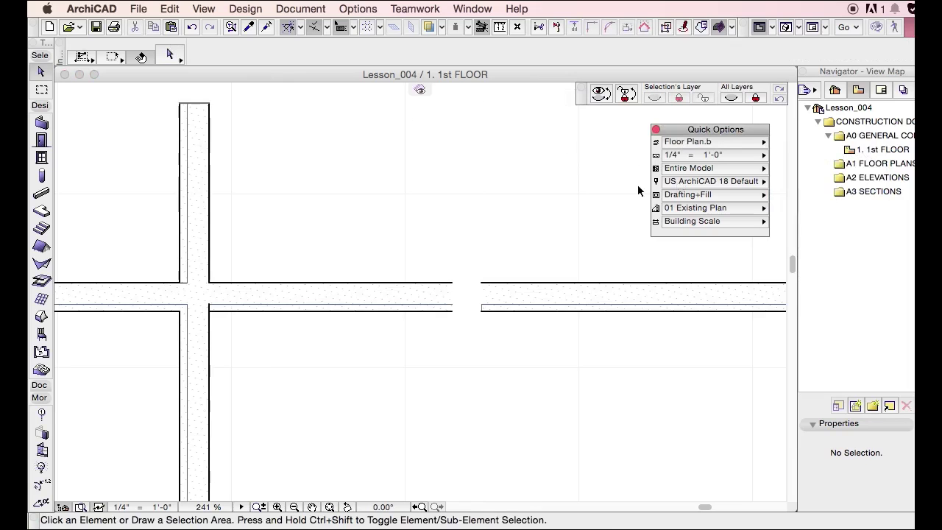
Step: Examine the gap in the horizontal FLOOR.A-B wall where the hidden vertical wall crosses it
{"action": "scroll", "coordinate": [455, 195], "scroll_direction": "down", "scroll_amount": 3}
{"action": "left_click", "coordinate": [467, 271]}
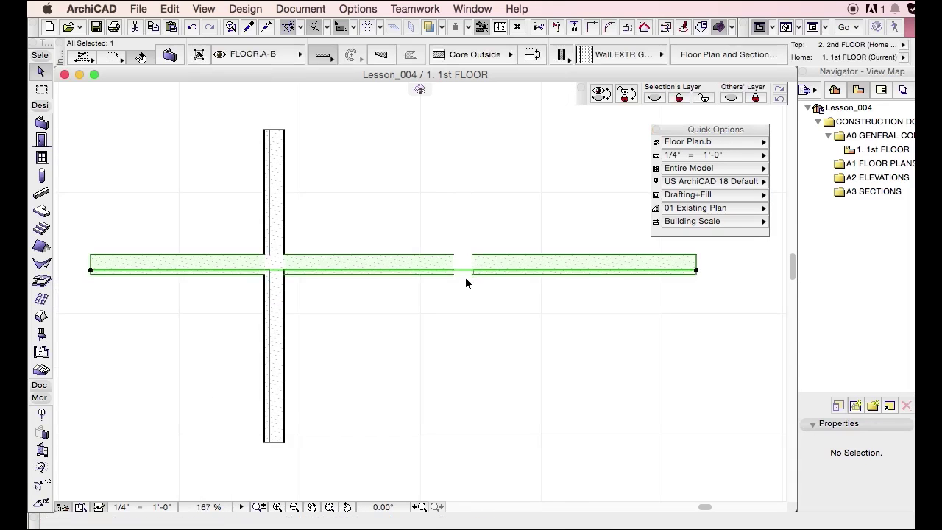
{"action": "left_click", "coordinate": [465, 285]}
{"action": "scroll", "coordinate": [465, 289], "scroll_direction": "up", "scroll_amount": 3}
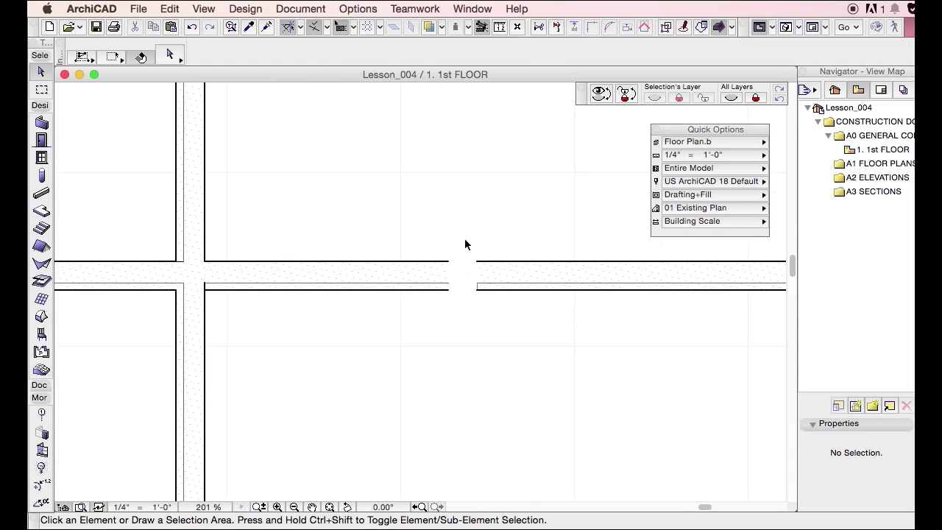
{"action": "left_click", "coordinate": [474, 291]}
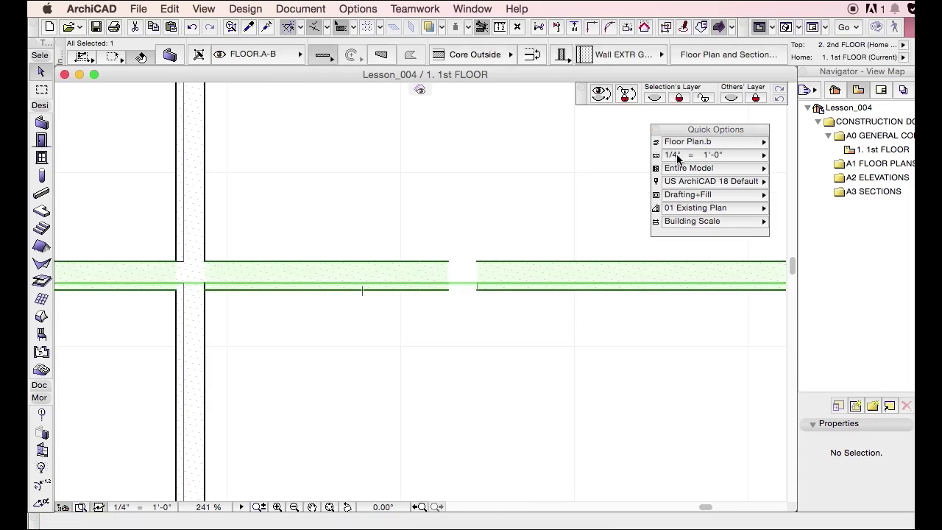
{"action": "key", "text": "Escape"}
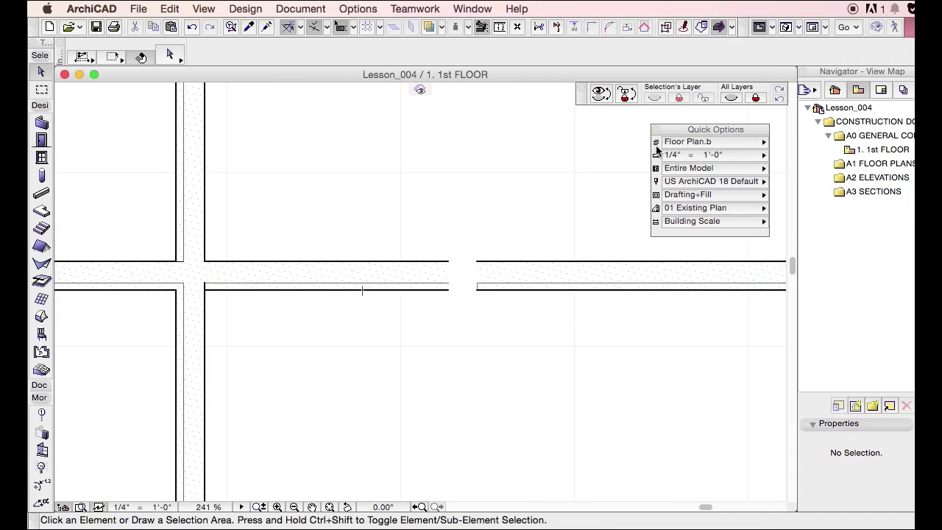
Step: Review the FLOOR.A-B intersection group in the layer settings and compare it with the wall gap in the drawing
{"action": "key", "text": "super+l"}
{"action": "scroll", "coordinate": [425, 346], "scroll_direction": "down", "scroll_amount": 4}
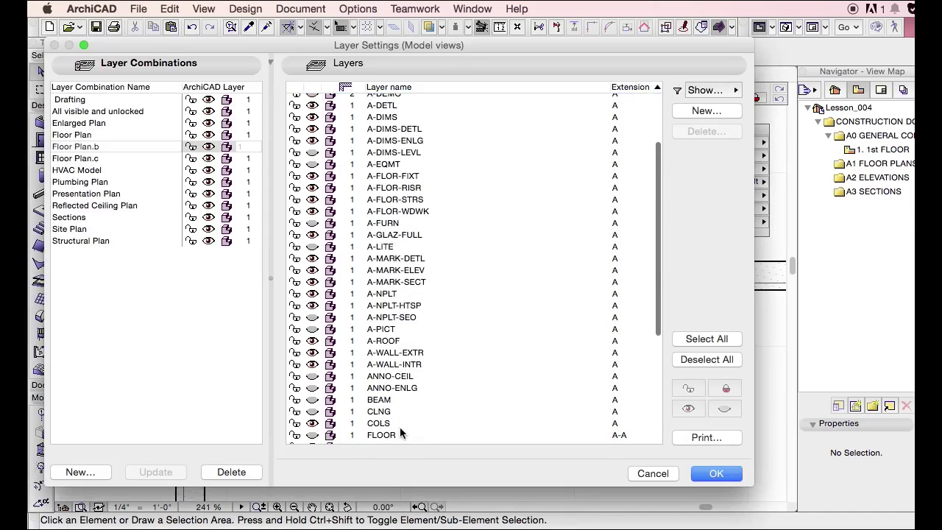
{"action": "scroll", "coordinate": [405, 427], "scroll_direction": "down", "scroll_amount": 2}
{"action": "left_click", "coordinate": [398, 396]}
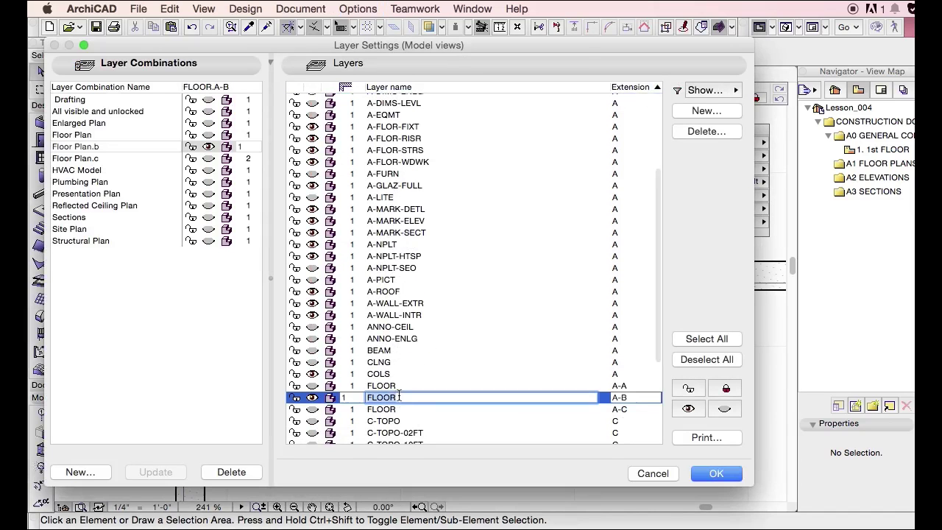
{"action": "left_click", "coordinate": [359, 397]}
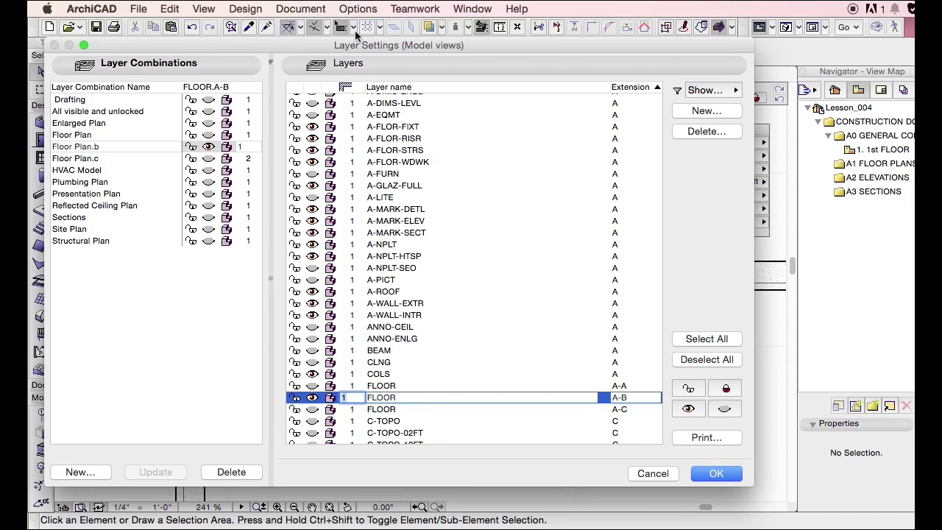
{"action": "left_click_drag", "start_coordinate": [357, 46], "coordinate": [396, 388]}
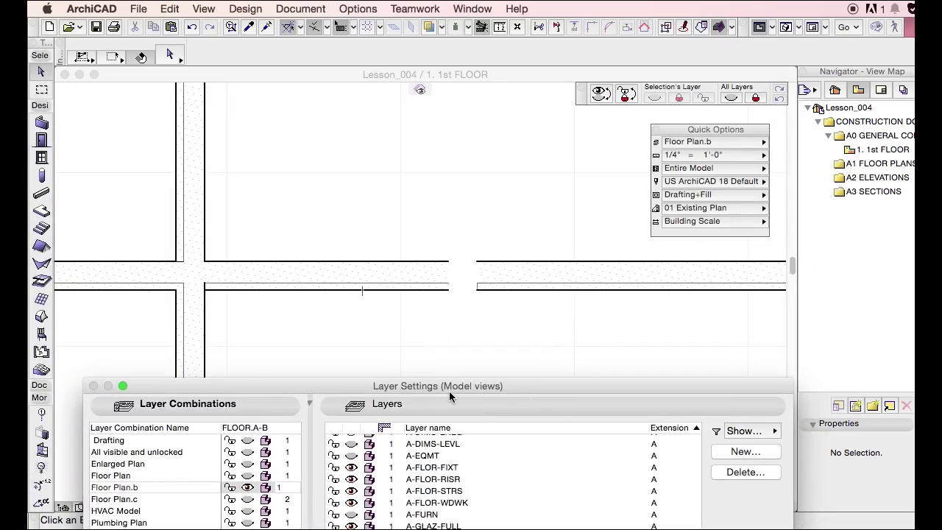
{"action": "left_click_drag", "start_coordinate": [449, 388], "coordinate": [406, 127]}
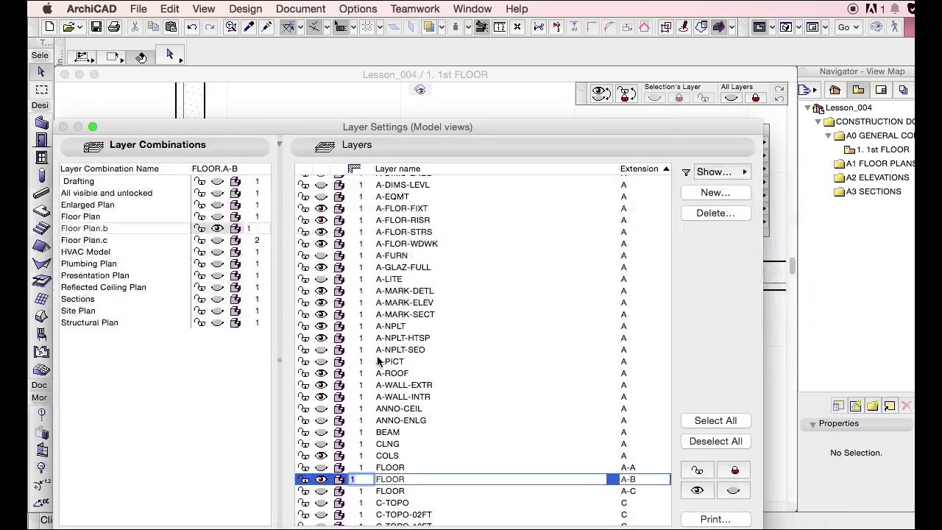
Step: Set the intersection group to 1 for FLOOR.A-B and to 2 for FLOOR.A-A and FLOOR.A-C
{"action": "type", "text": "2"}
{"action": "left_click_drag", "start_coordinate": [341, 131], "coordinate": [356, 84]}
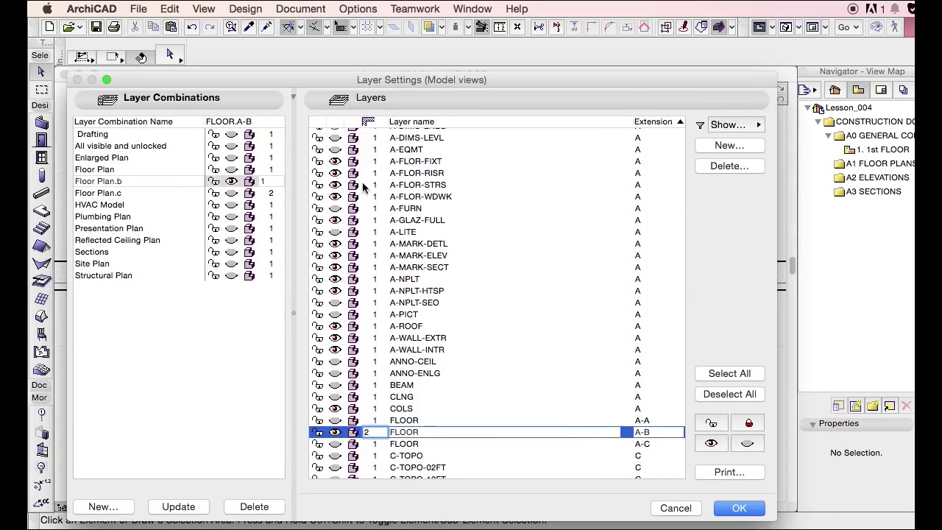
{"action": "type", "text": "1"}
{"action": "left_click", "coordinate": [379, 421]}
{"action": "type", "text": "2"}
{"action": "left_click", "coordinate": [380, 443]}
{"action": "type", "text": "2"}
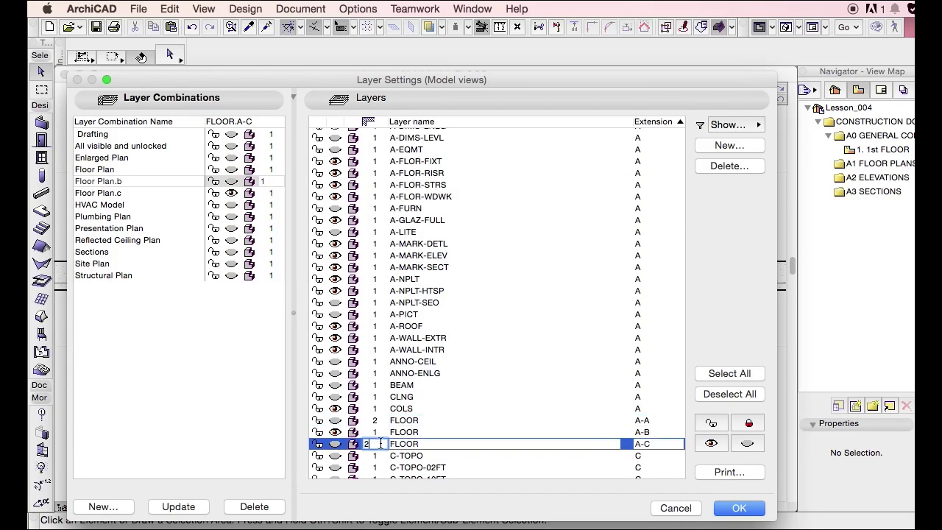
Step: Update the Floor Plan.b layer combination with the new groups, accept the layer settings and inspect the horizontal wall
{"action": "left_click", "coordinate": [174, 507]}
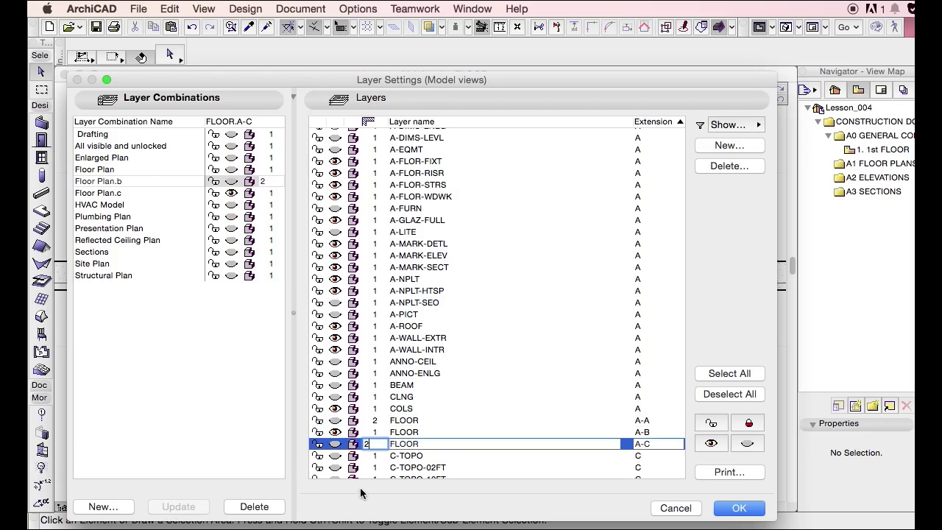
{"action": "left_click", "coordinate": [753, 515]}
{"action": "scroll", "coordinate": [384, 297], "scroll_direction": "down", "scroll_amount": 3}
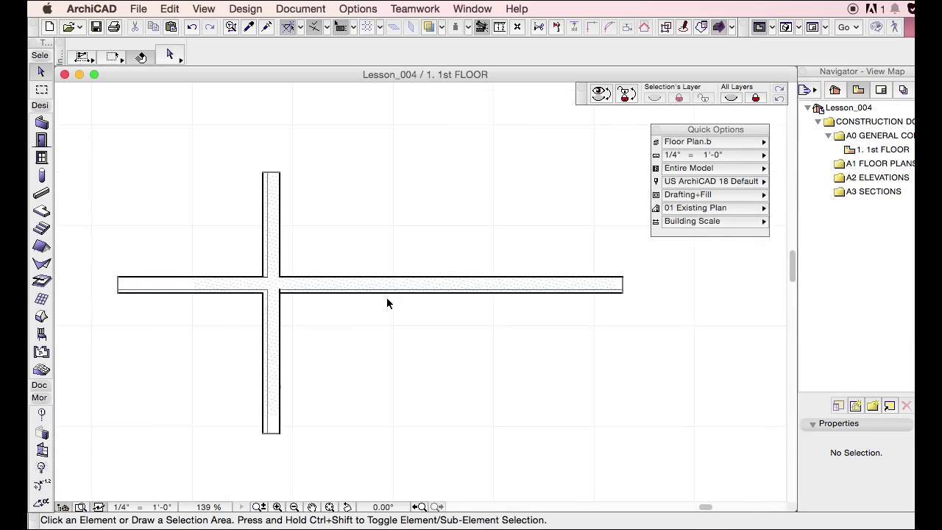
{"action": "scroll", "coordinate": [412, 286], "scroll_direction": "up", "scroll_amount": 3}
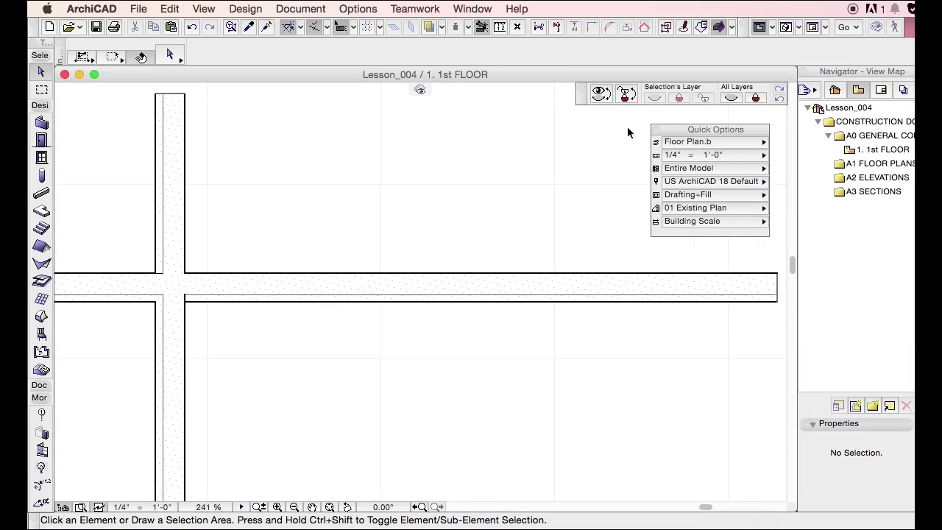
Step: Toggle layer visibility to reveal the FLOOR.A-C wall and move it closer to the vertical FLOOR.A-B wall
{"action": "left_click", "coordinate": [733, 98]}
{"action": "left_click", "coordinate": [602, 94]}
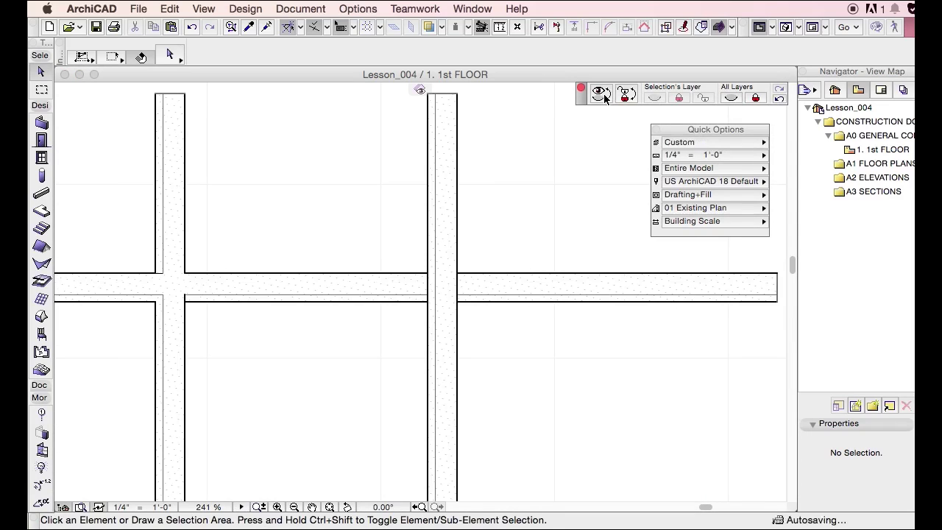
{"action": "left_click_drag", "start_coordinate": [452, 227], "coordinate": [384, 217]}
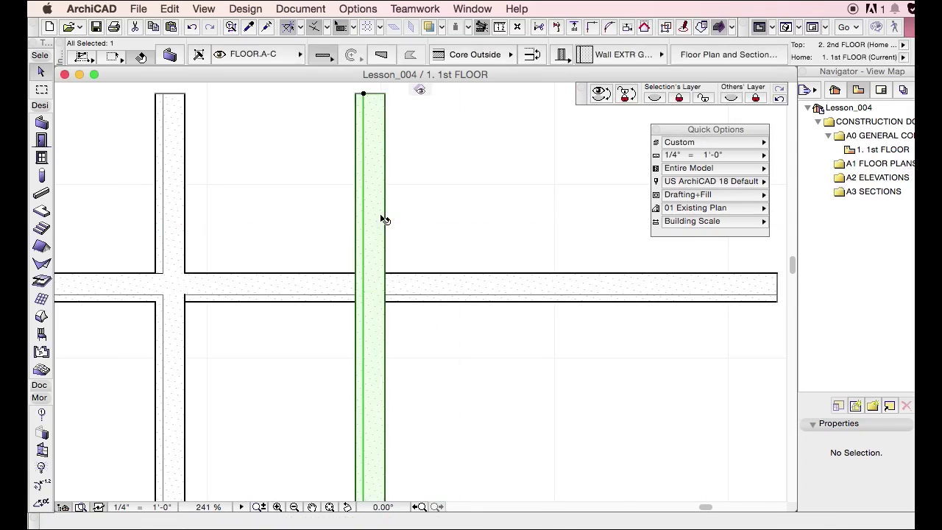
Step: Delete the long horizontal FLOOR.A-A wall at the lower ends of the vertical walls
{"action": "scroll", "coordinate": [385, 217], "scroll_direction": "down", "scroll_amount": 2}
{"action": "scroll", "coordinate": [585, 262], "scroll_direction": "down", "scroll_amount": 2}
{"action": "left_click", "coordinate": [532, 391]}
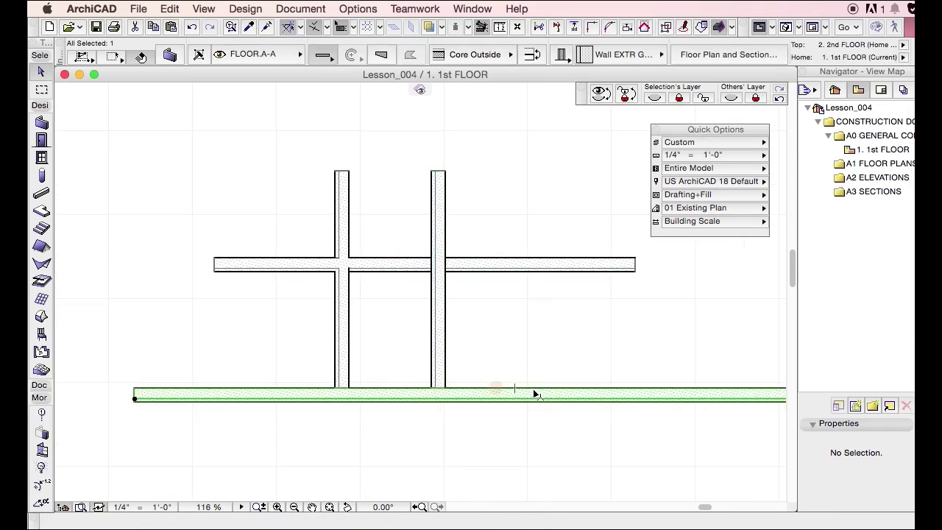
{"action": "key", "text": "Delete"}
Step: Apply the Floor Plan.b, Floor Plan.c and Floor Plan layer combinations in turn to compare the walls shown
{"action": "scroll", "coordinate": [414, 204], "scroll_direction": "up", "scroll_amount": 3}
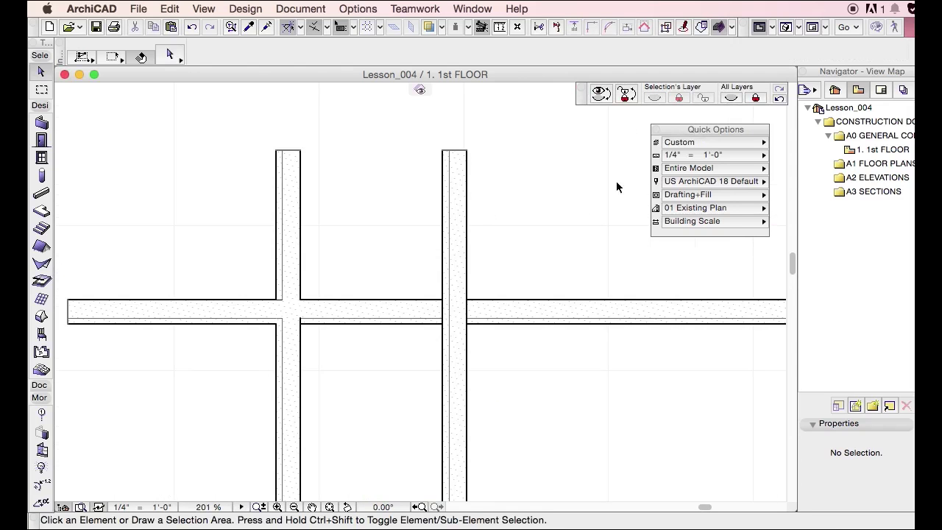
{"action": "scroll", "coordinate": [359, 300], "scroll_direction": "up", "scroll_amount": 2}
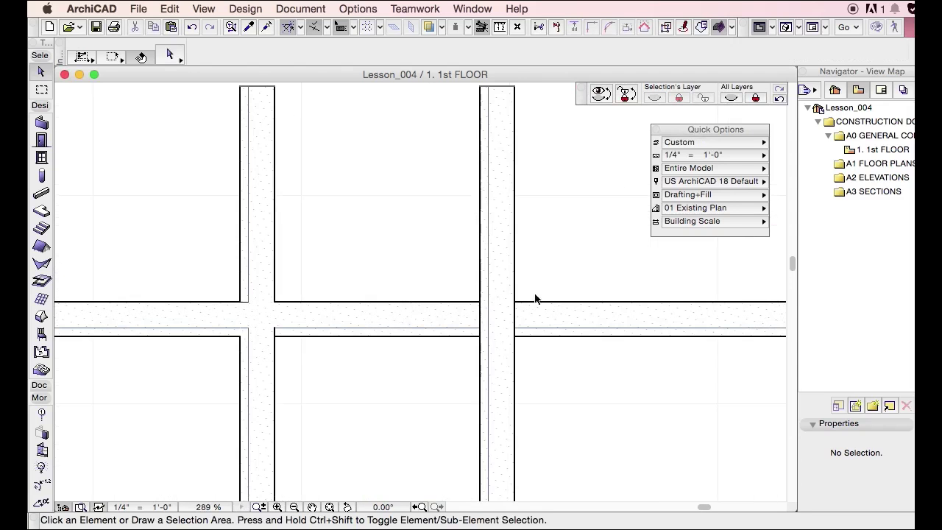
{"action": "left_click", "coordinate": [687, 142]}
{"action": "left_click", "coordinate": [848, 194]}
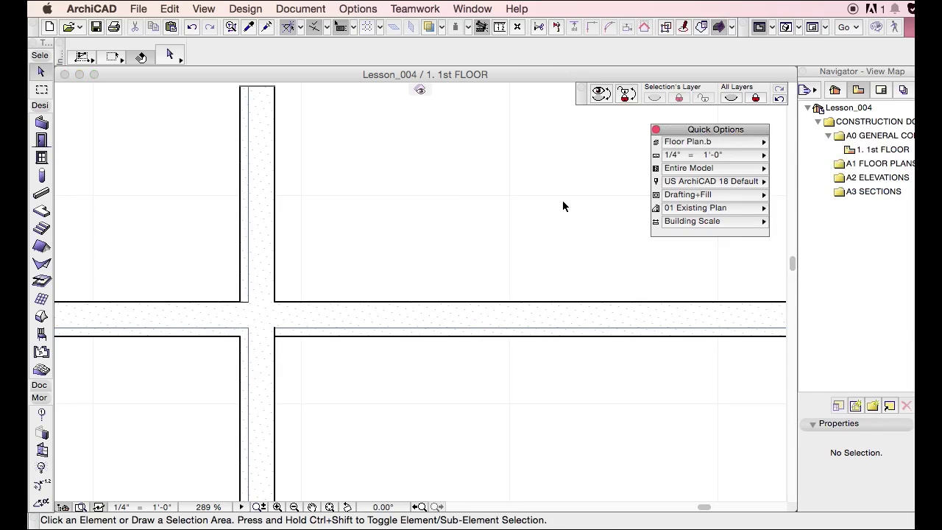
{"action": "left_click", "coordinate": [708, 142]}
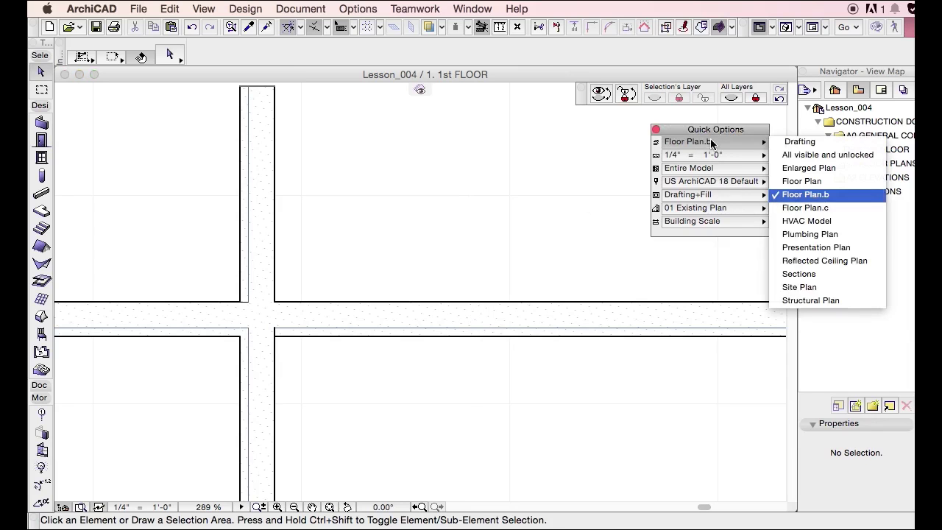
{"action": "left_click", "coordinate": [811, 207]}
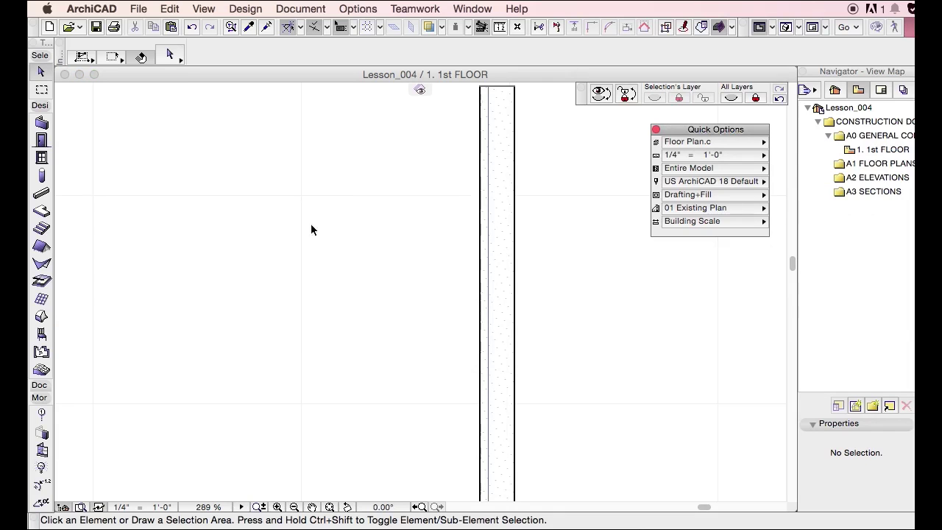
{"action": "left_click", "coordinate": [688, 142]}
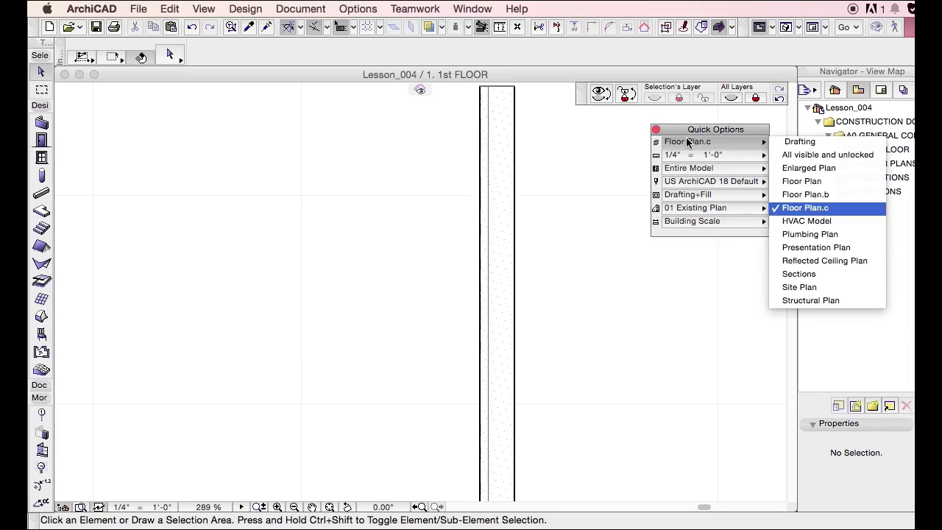
{"action": "left_click", "coordinate": [809, 184]}
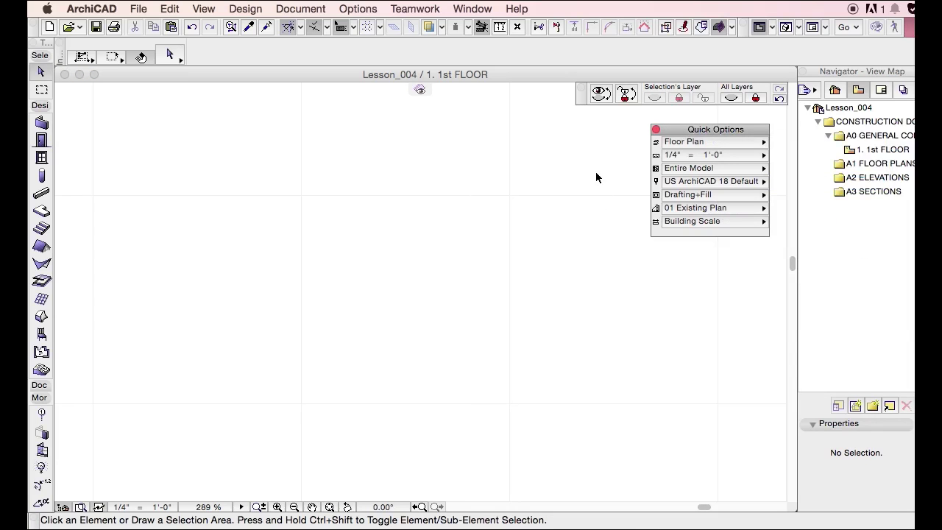
Step: Make all layers visible in the layer settings and inspect how the FLOOR.A-C wall crosses the horizontal wall
{"action": "key", "text": "super+l"}
{"action": "key", "text": "super+a"}
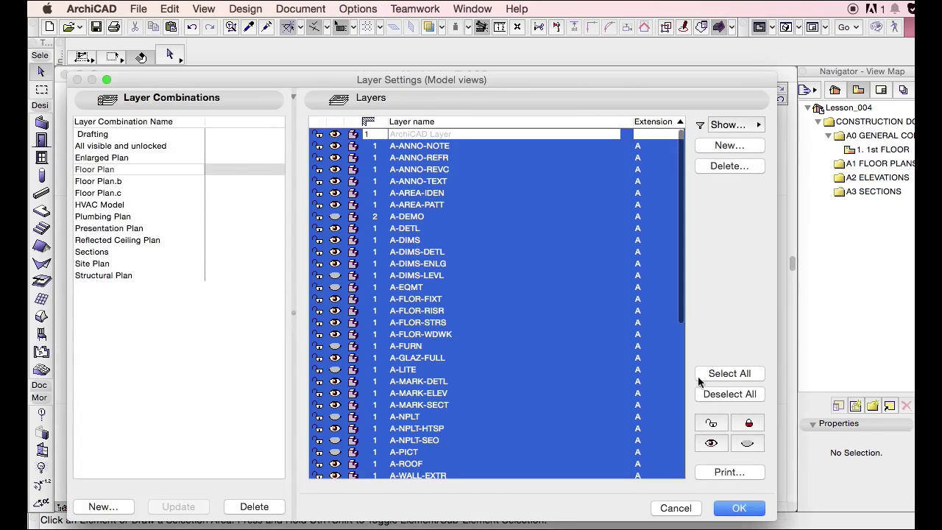
{"action": "left_click", "coordinate": [739, 508]}
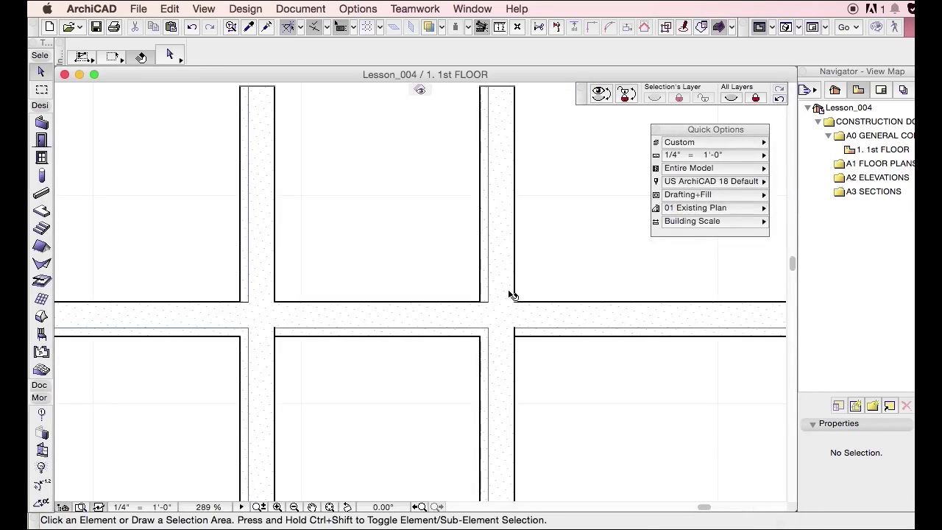
{"action": "scroll", "coordinate": [441, 280], "scroll_direction": "down", "scroll_amount": 3}
{"action": "left_click", "coordinate": [455, 331]}
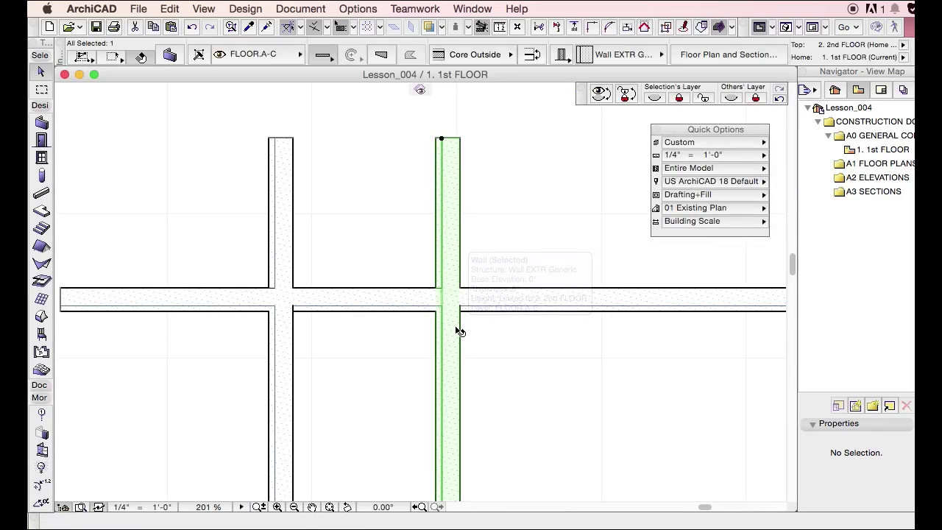
{"action": "key", "text": "Escape"}
Step: Check the intersection group numbers of the three FLOOR layers in the layer settings without changing them
{"action": "key", "text": "super+l"}
{"action": "key", "text": "super+l"}
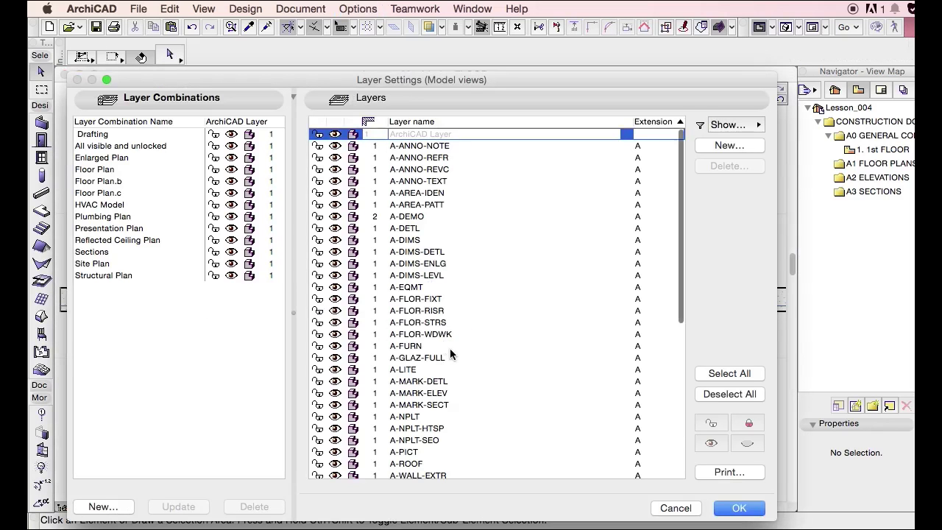
{"action": "scroll", "coordinate": [449, 354], "scroll_direction": "down", "scroll_amount": 5}
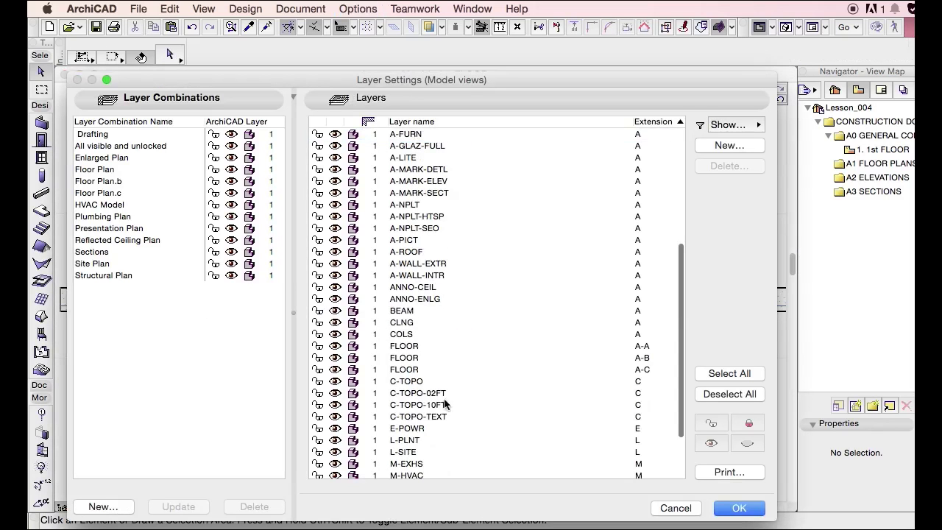
{"action": "left_click", "coordinate": [403, 346]}
{"action": "left_click", "coordinate": [399, 372], "text": "shift"}
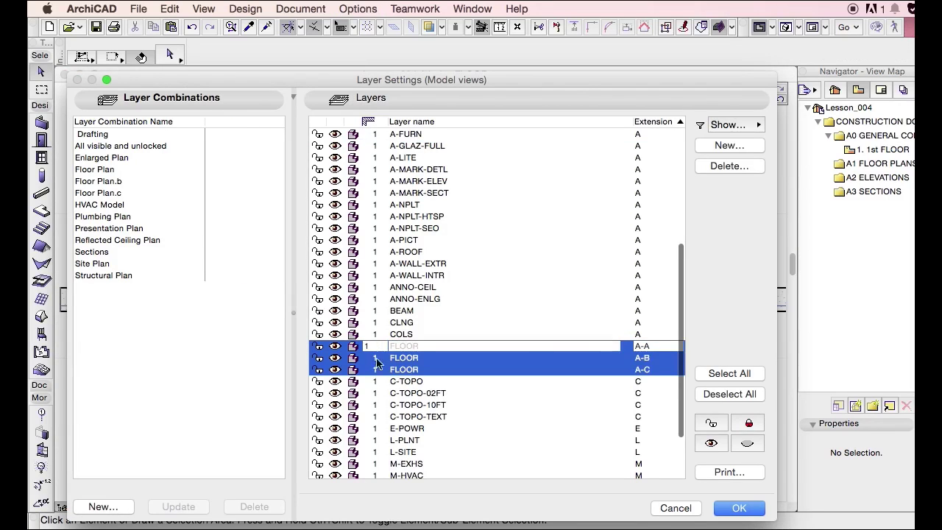
{"action": "key", "text": "Escape"}
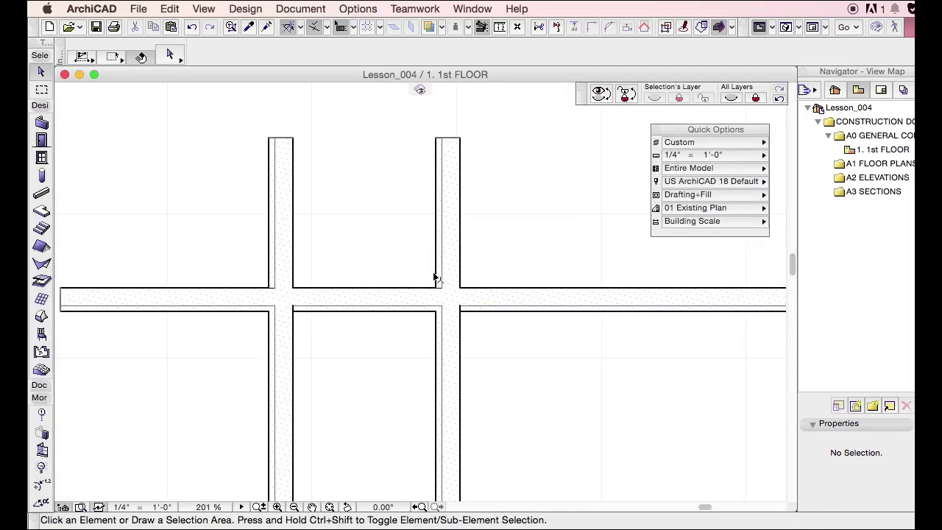
Step: Set the intersection group number of the FLOOR A-B layer to 9999 in the layer settings
{"action": "left_click", "coordinate": [450, 250]}
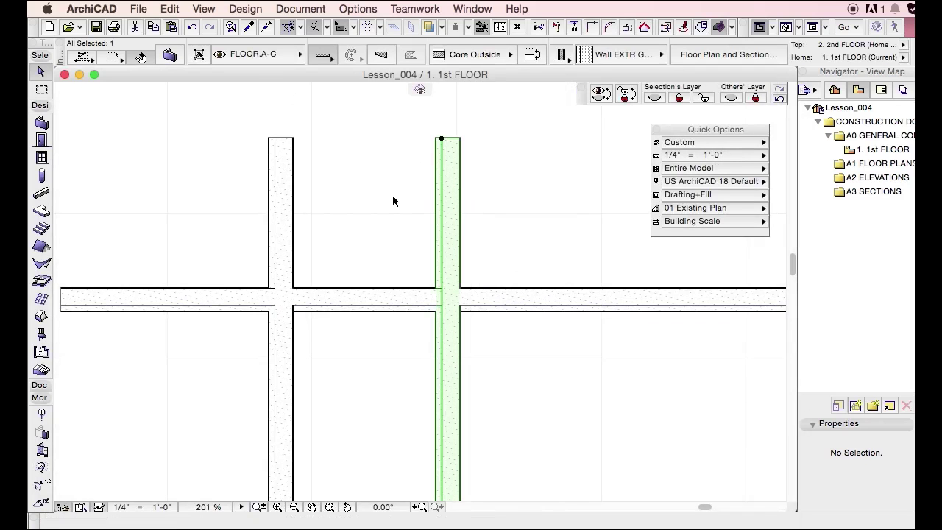
{"action": "left_click", "coordinate": [426, 156]}
{"action": "key", "text": "super+l"}
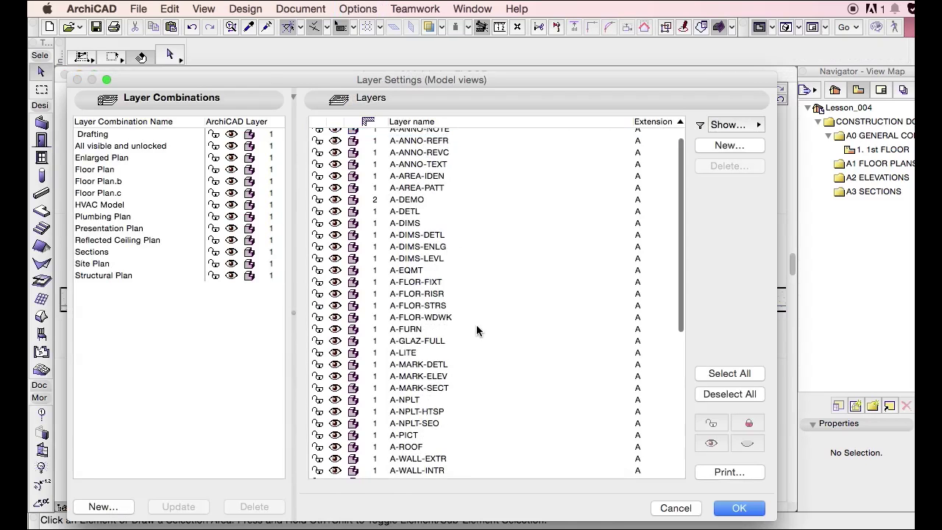
{"action": "scroll", "coordinate": [476, 325], "scroll_direction": "down", "scroll_amount": 4}
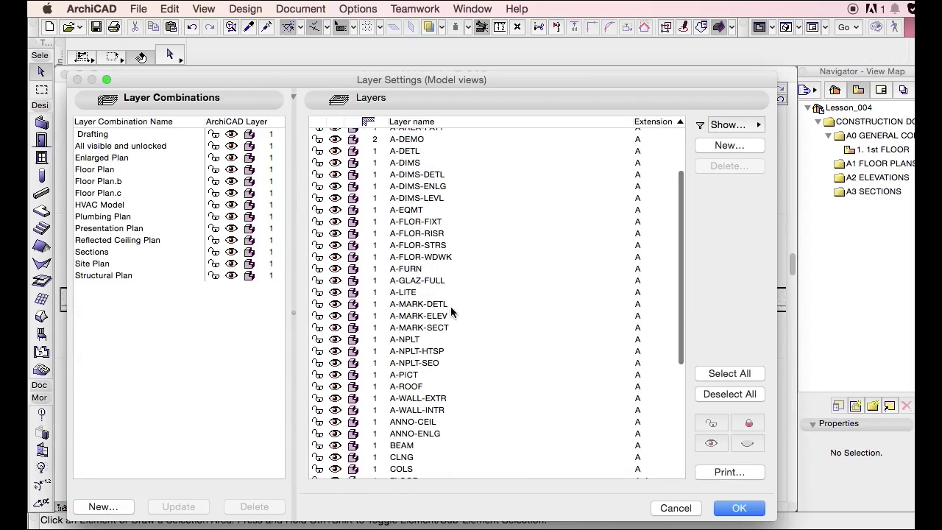
{"action": "scroll", "coordinate": [445, 317], "scroll_direction": "down", "scroll_amount": 1}
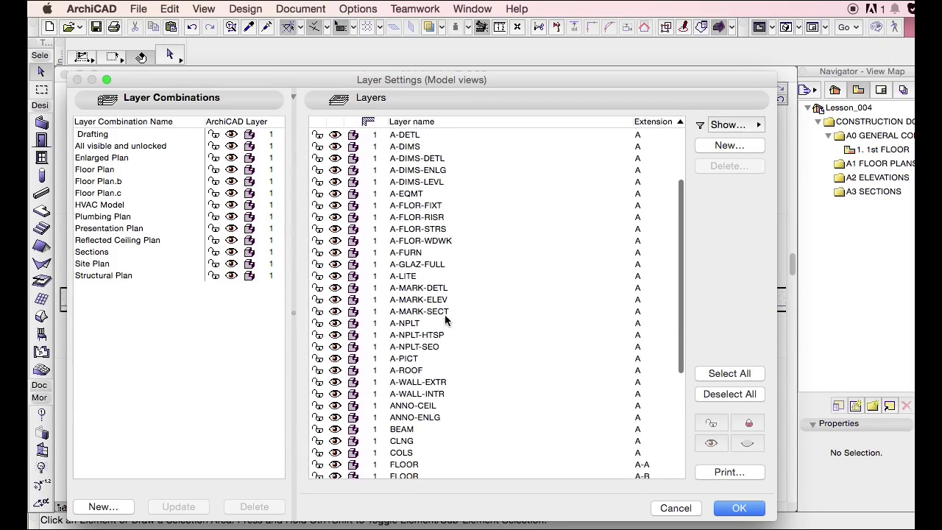
{"action": "scroll", "coordinate": [445, 318], "scroll_direction": "down", "scroll_amount": 2}
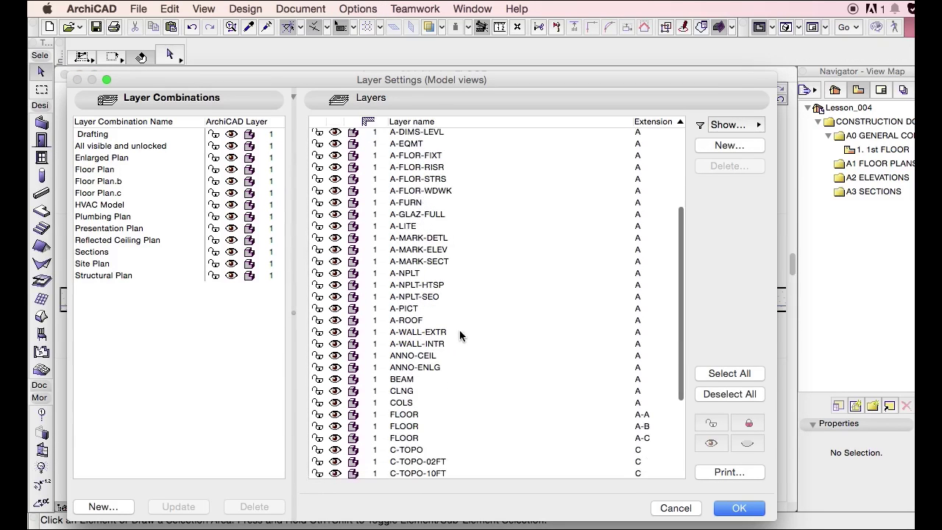
{"action": "left_click", "coordinate": [375, 428]}
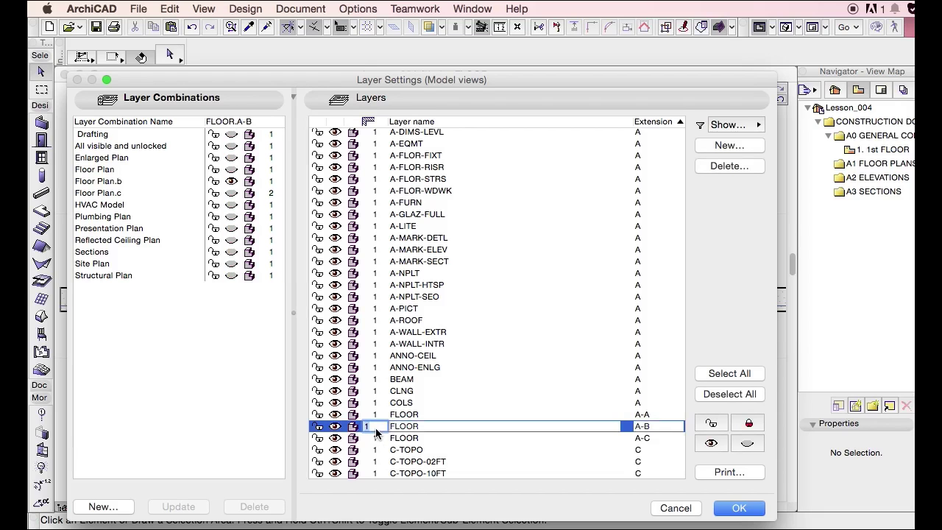
{"action": "type", "text": "9999"}
{"action": "left_click", "coordinate": [384, 439]}
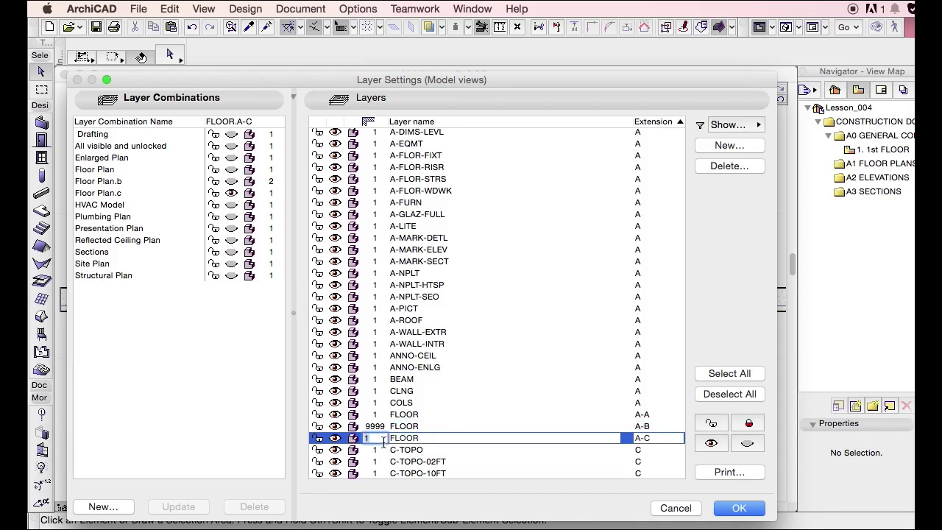
Step: Return the FLOOR A-B layer's intersection group number to 1
{"action": "left_click", "coordinate": [377, 427]}
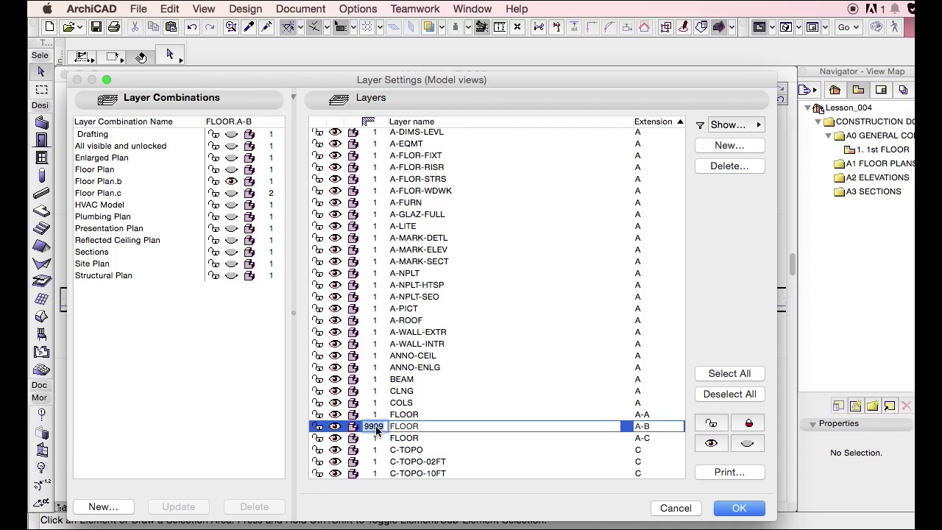
{"action": "type", "text": "1"}
{"action": "key", "text": "Tab"}
{"action": "left_click", "coordinate": [372, 438]}
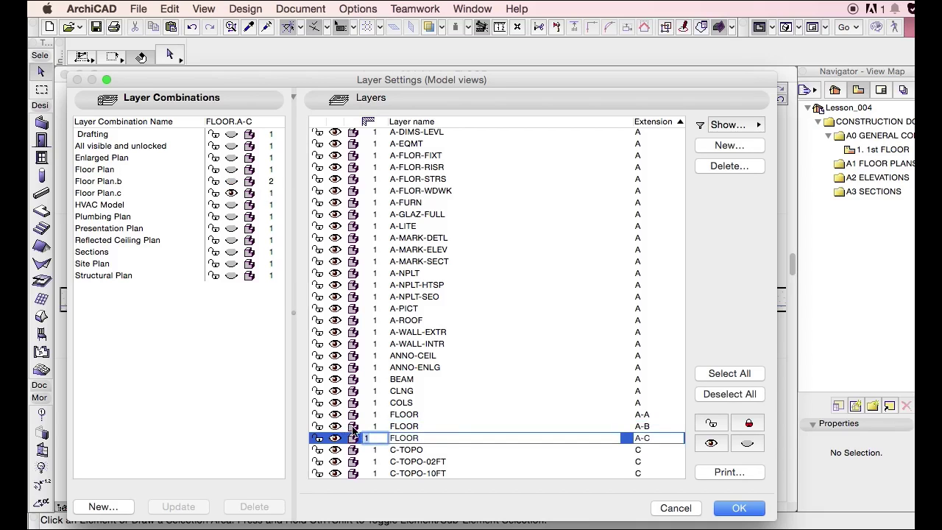
Step: Switch the FLOOR A-B layer to wireframe display for the Floor Plan.b layer combination and apply that combination
{"action": "left_click", "coordinate": [353, 428]}
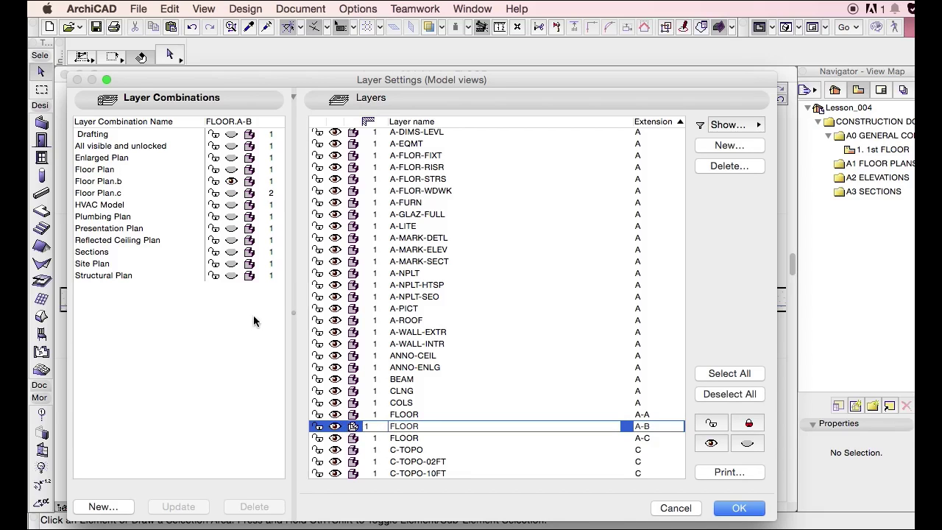
{"action": "left_click", "coordinate": [246, 182]}
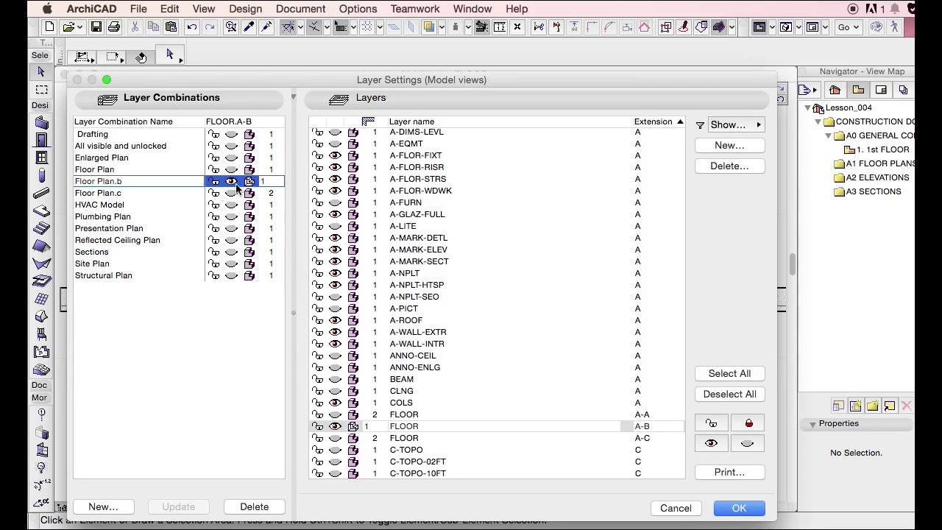
{"action": "left_click", "coordinate": [737, 507]}
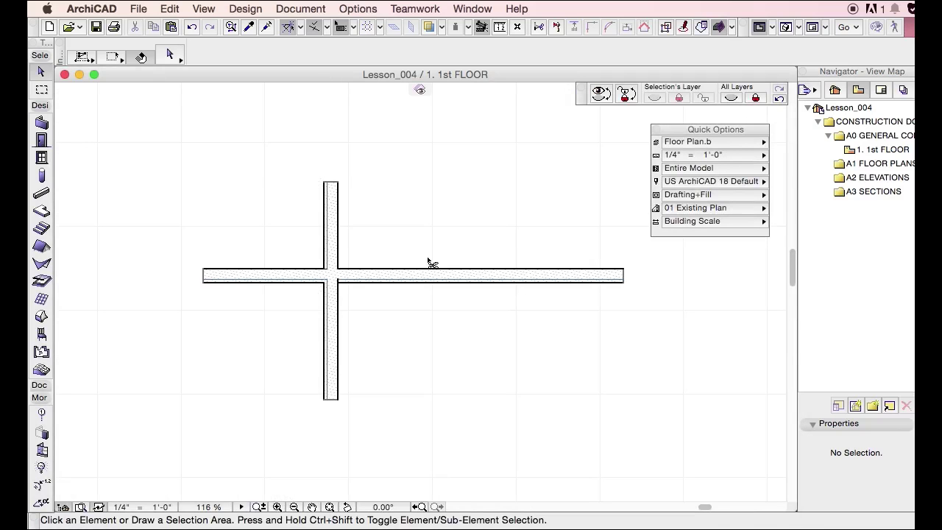
Step: Make all layers visible in the layer settings
{"action": "key", "text": "super+l"}
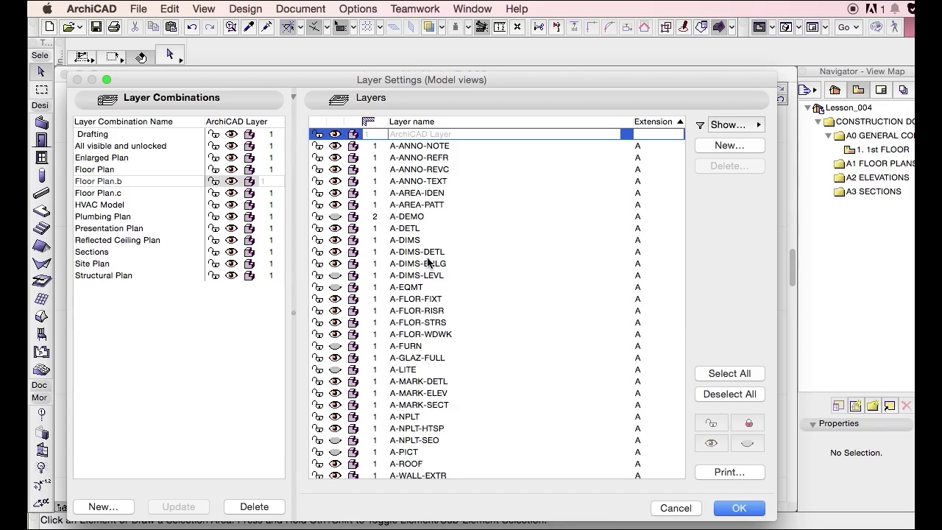
{"action": "key", "text": "super+a"}
{"action": "left_click", "coordinate": [711, 442]}
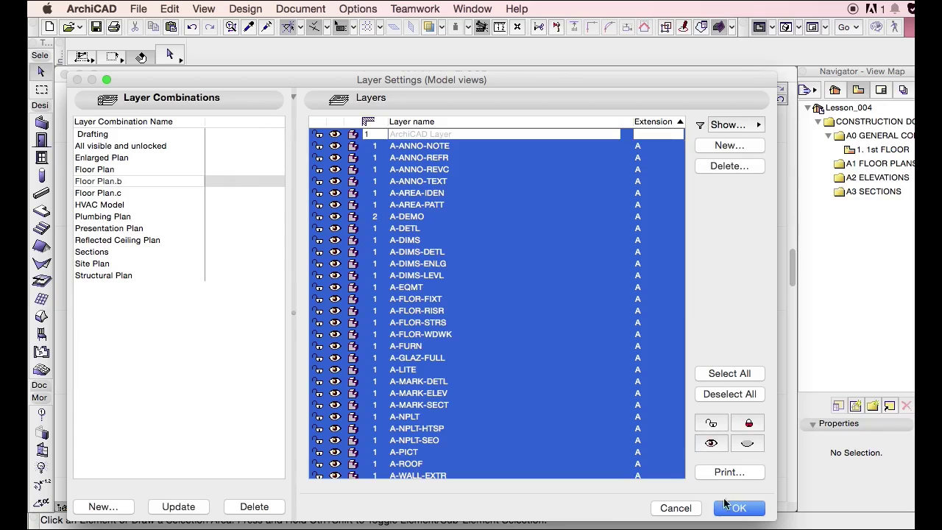
{"action": "scroll", "coordinate": [587, 364], "scroll_direction": "down", "scroll_amount": 1}
{"action": "scroll", "coordinate": [586, 365], "scroll_direction": "down", "scroll_amount": 5}
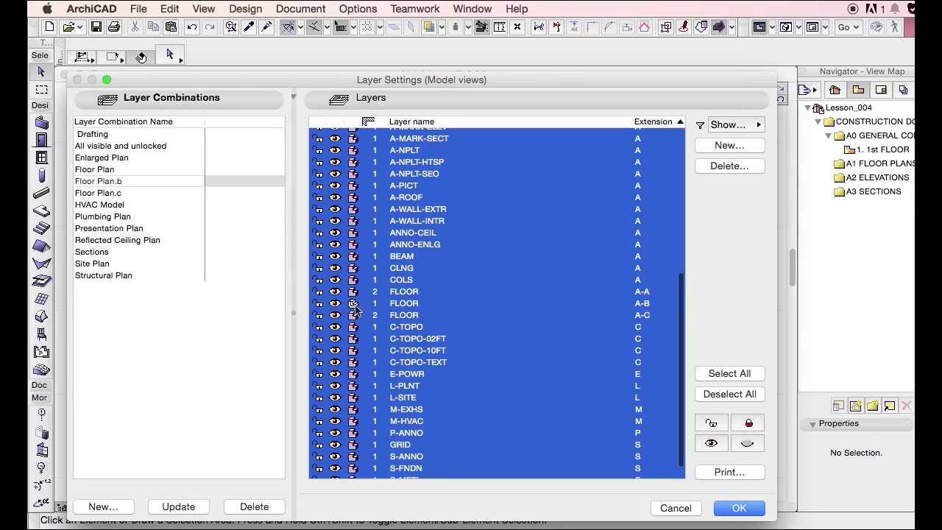
{"action": "left_click", "coordinate": [739, 508]}
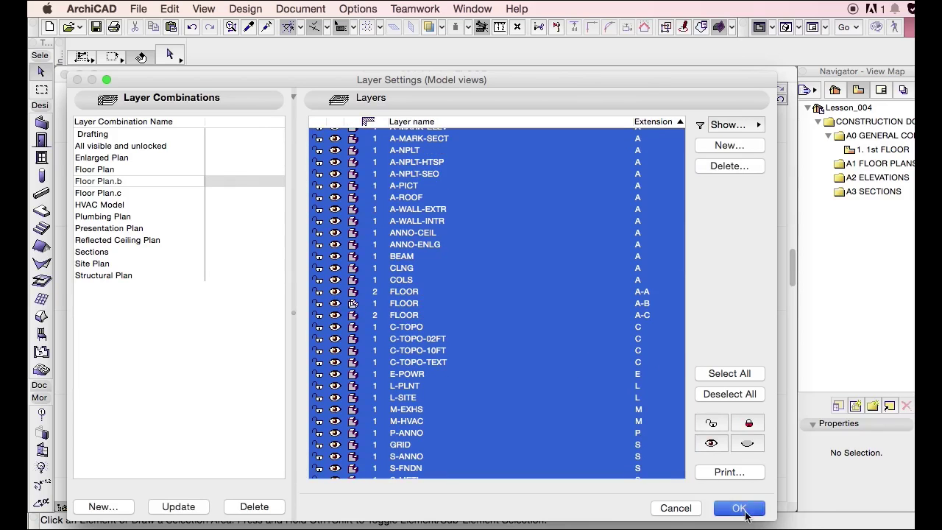
Step: Show all the walls in 3D and select the long FLOOR.A-B wall to examine its wireframe display
{"action": "left_click_drag", "start_coordinate": [663, 403], "coordinate": [192, 171]}
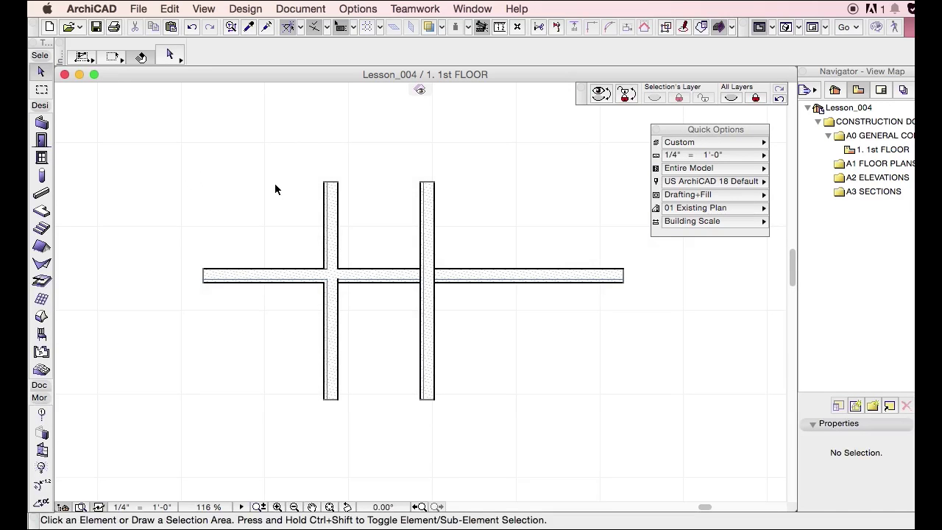
{"action": "key", "text": "F5"}
{"action": "scroll", "coordinate": [298, 255], "scroll_direction": "up", "scroll_amount": 8}
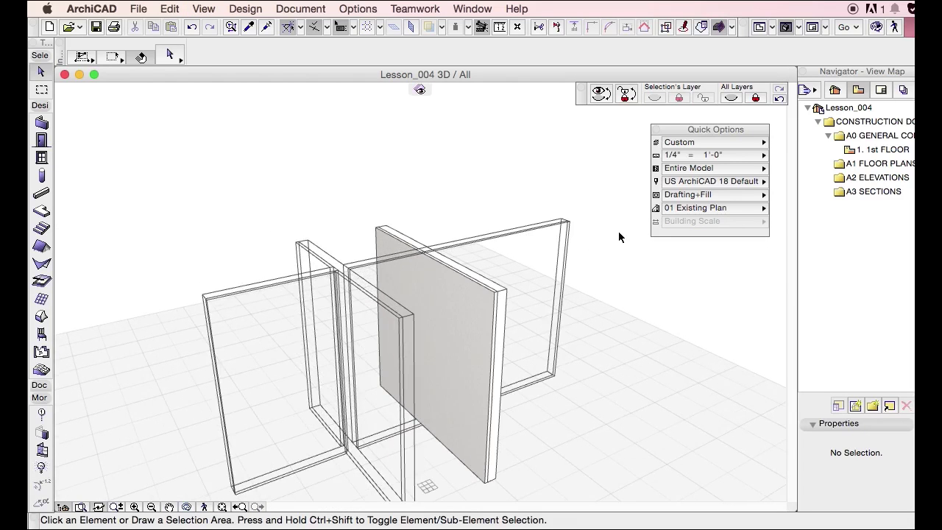
{"action": "left_click", "coordinate": [368, 271]}
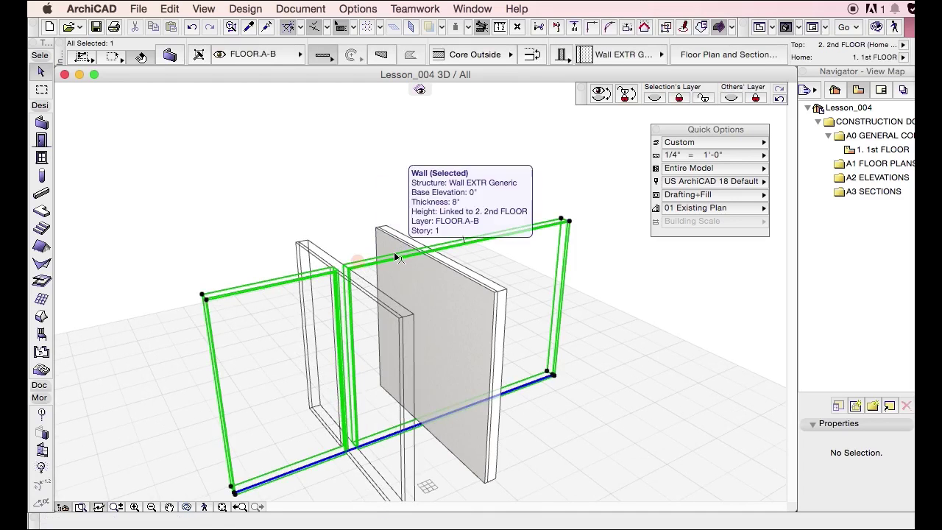
Step: Sort the layers by solid or wireframe display and compare the FLOOR A-B layer's setting with its wall in 3D
{"action": "key", "text": "super+l"}
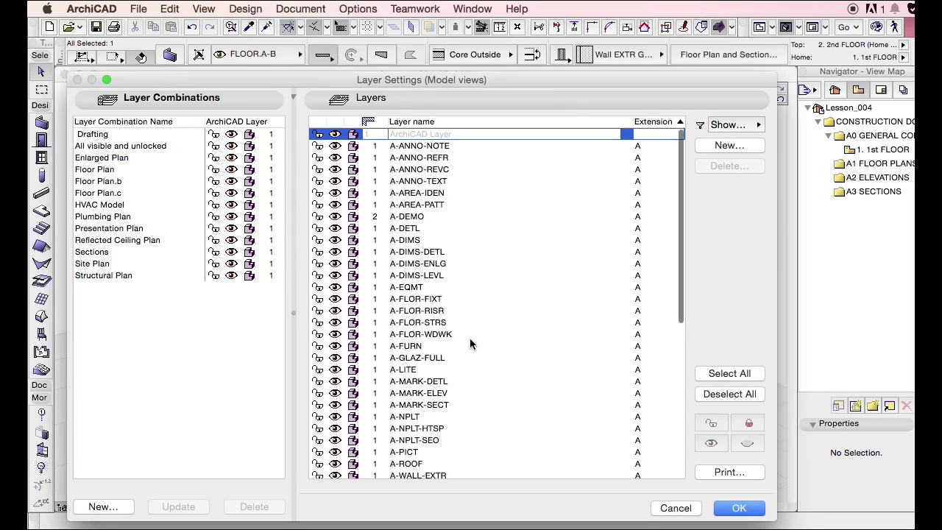
{"action": "scroll", "coordinate": [456, 372], "scroll_direction": "down", "scroll_amount": 4}
{"action": "left_click", "coordinate": [369, 123]}
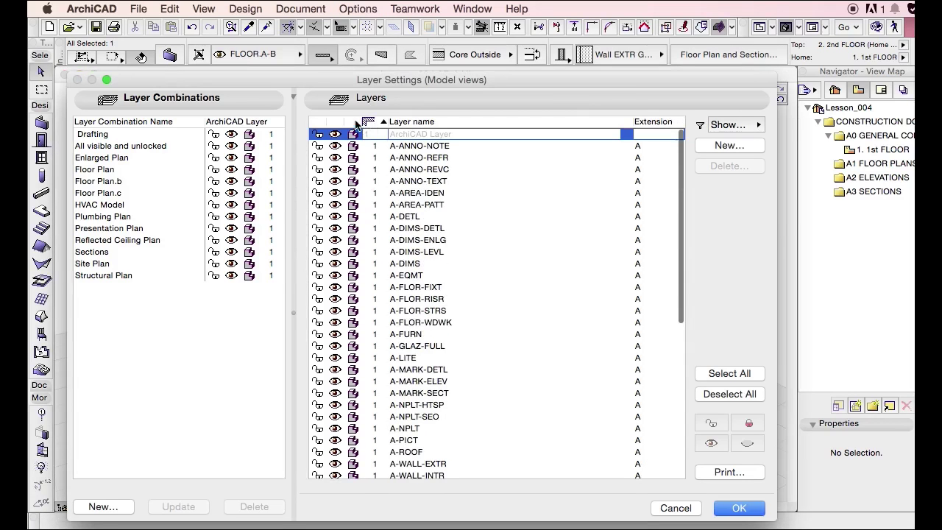
{"action": "left_click", "coordinate": [351, 124]}
{"action": "left_click", "coordinate": [350, 124]}
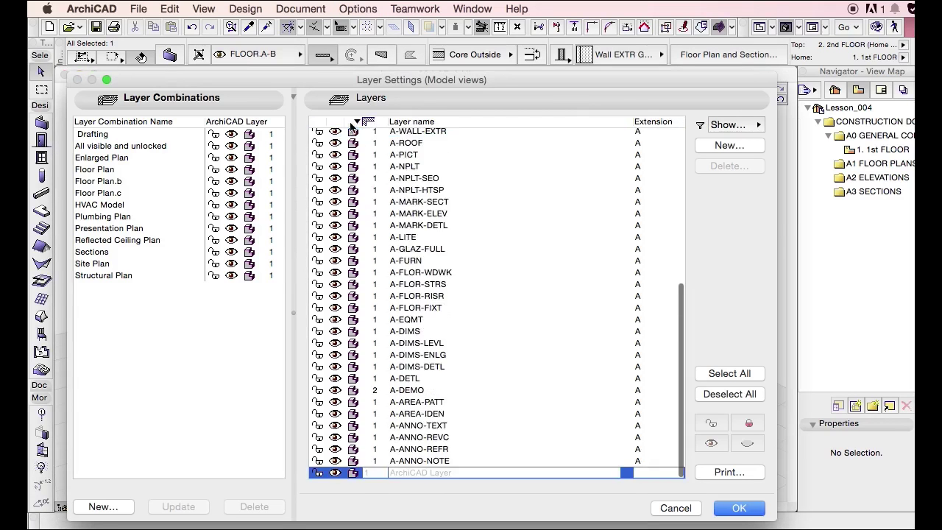
{"action": "scroll", "coordinate": [355, 140], "scroll_direction": "up", "scroll_amount": 10}
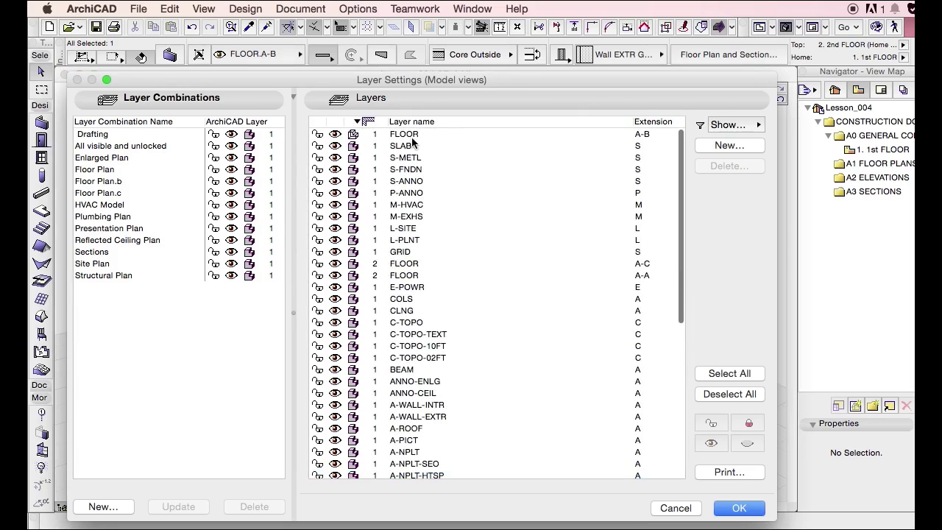
{"action": "left_click", "coordinate": [352, 134]}
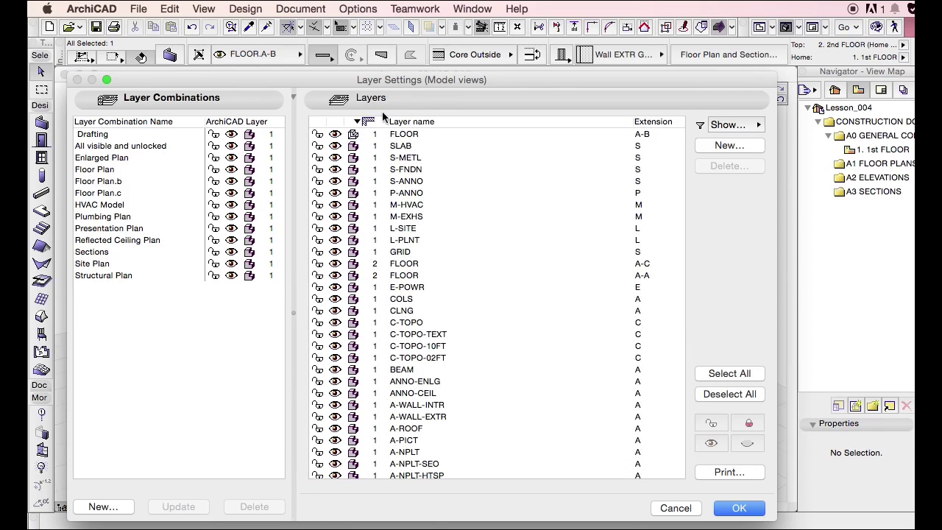
{"action": "left_click_drag", "start_coordinate": [363, 82], "coordinate": [396, 407]}
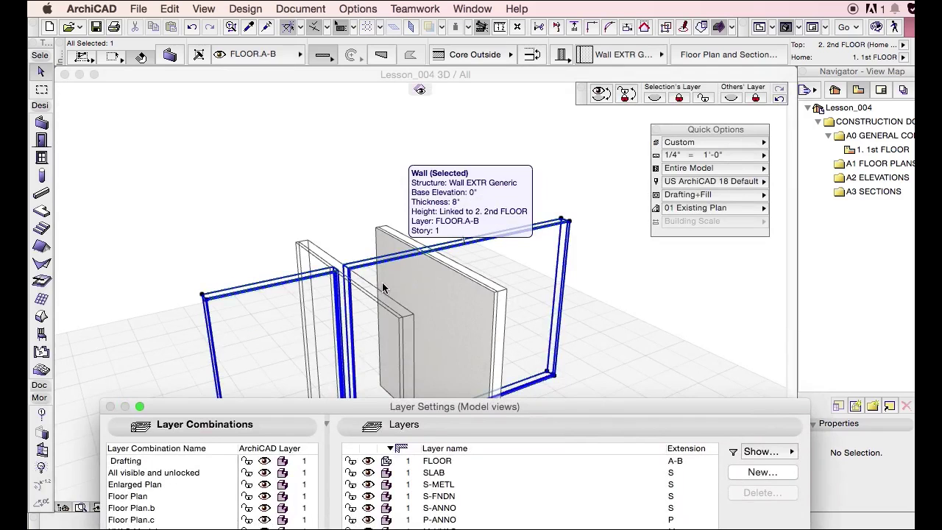
{"action": "key", "text": "Return"}
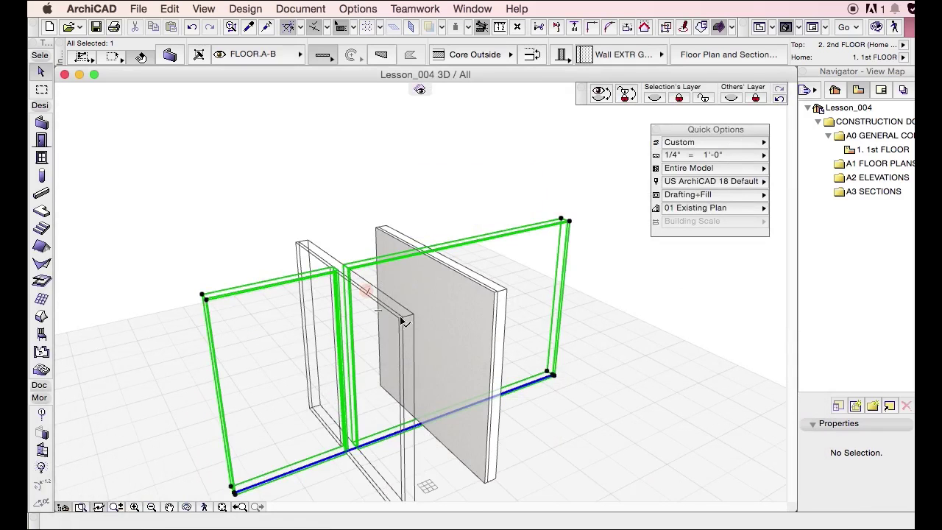
{"action": "left_click", "coordinate": [499, 230]}
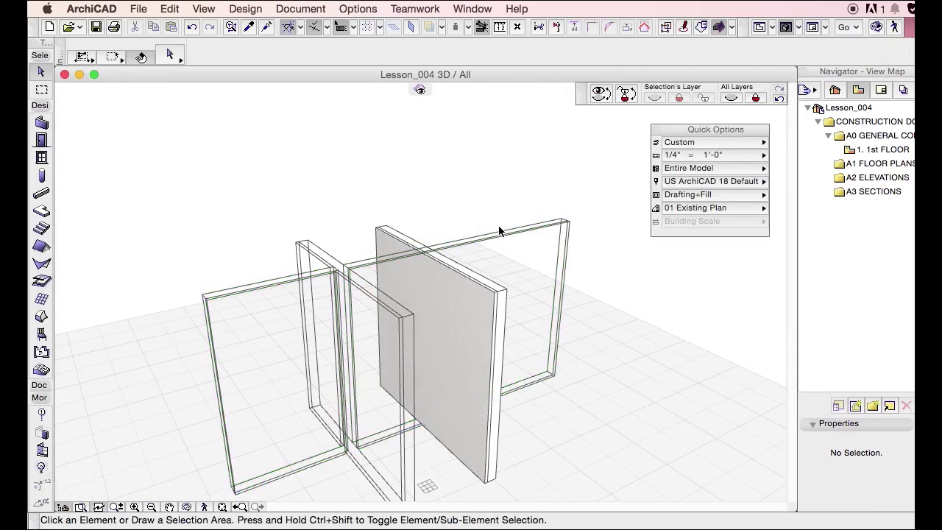
{"action": "left_click", "coordinate": [316, 8]}
{"action": "mouse_move", "coordinate": [358, 8]}
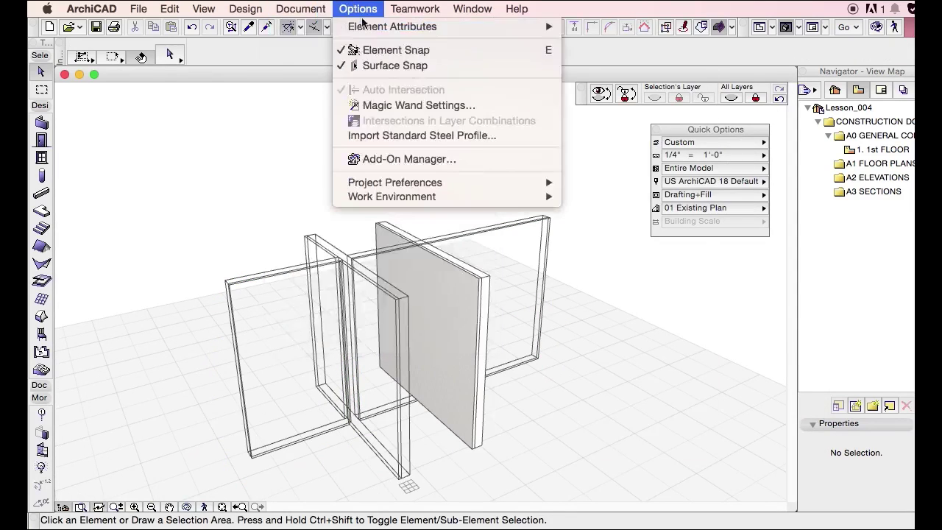
{"action": "mouse_move", "coordinate": [412, 27]}
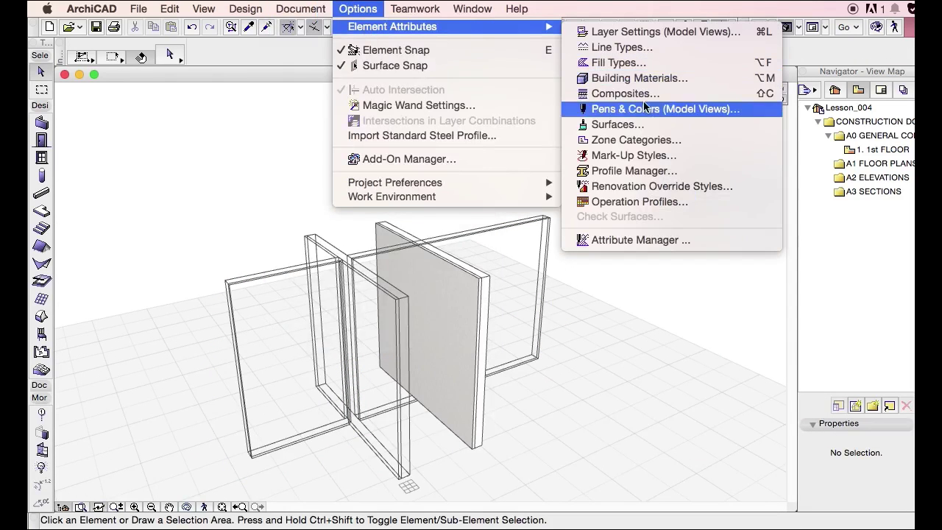
{"action": "left_click", "coordinate": [552, 71]}
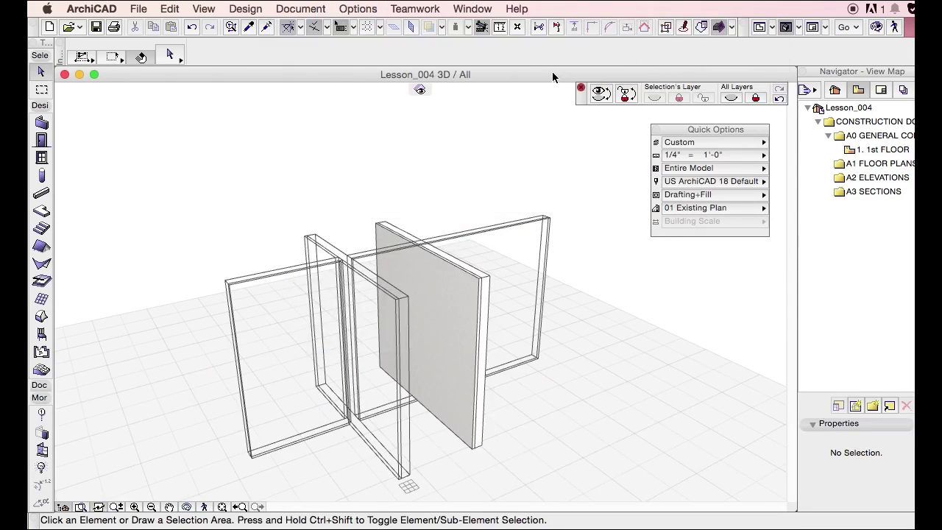